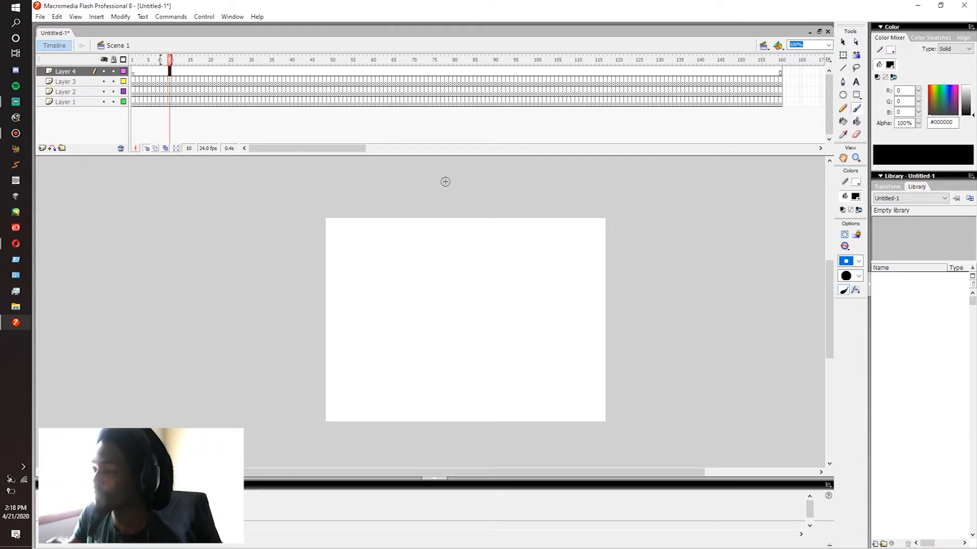
Step: Set the brush fill colour to light blue #00CCFF for drawing on Layer 3
click(177, 83)
click(157, 82)
click(162, 83)
click(177, 82)
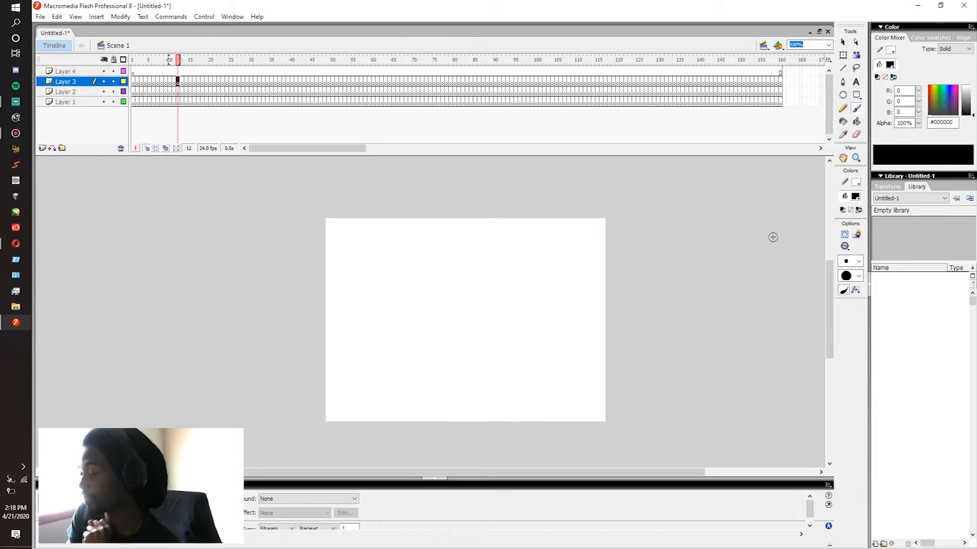
click(856, 197)
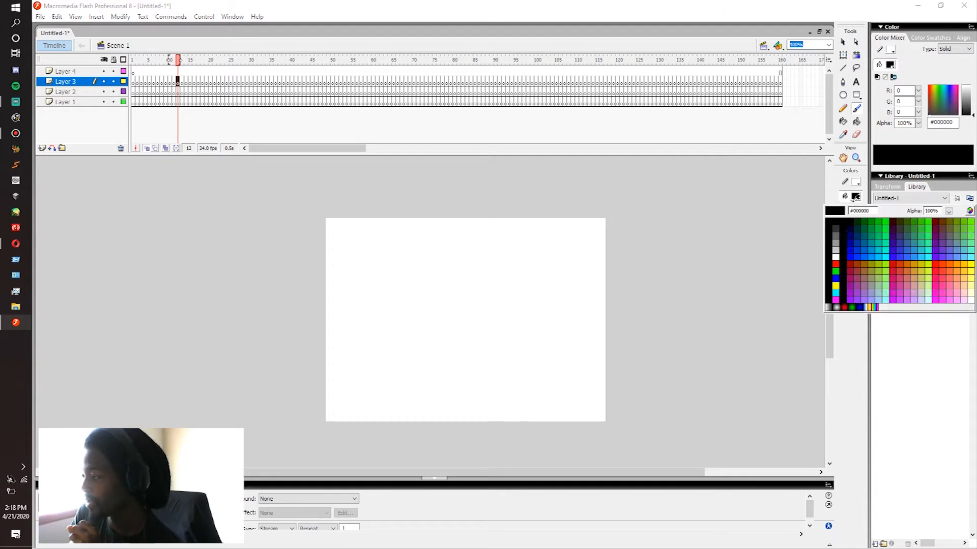
click(877, 254)
mouse_move(445, 257)
mouse_down()
mouse_move(458, 317)
mouse_move(414, 397)
mouse_up()
key(ctrl+z)
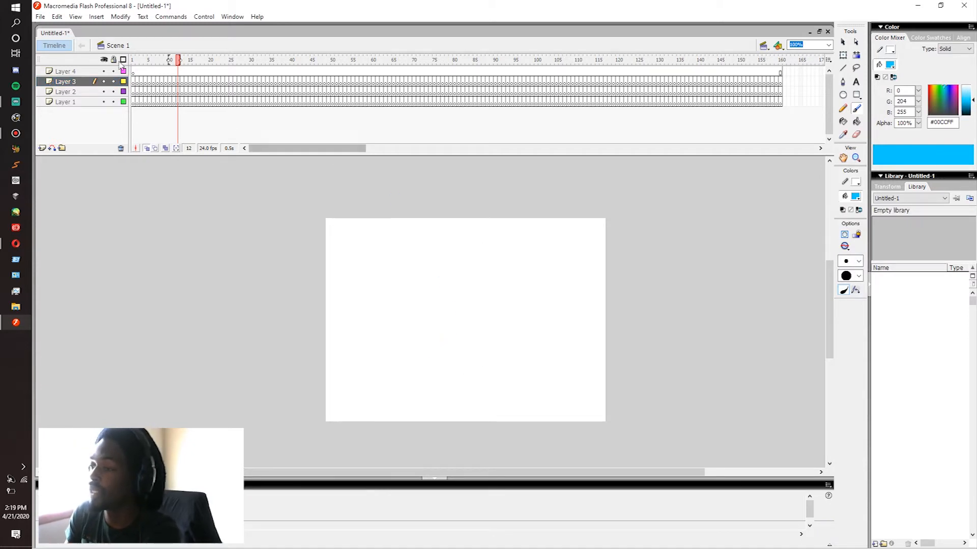
click(149, 83)
click(157, 83)
click(153, 83)
click(145, 83)
click(149, 83)
click(141, 83)
key(period)
key(period)
key(comma)
key(comma)
key(period)
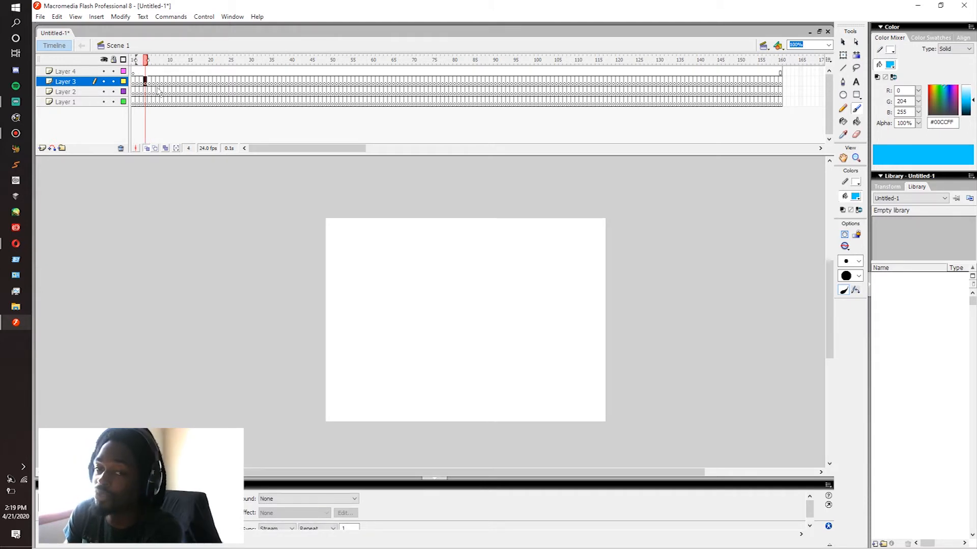
click(157, 84)
click(142, 83)
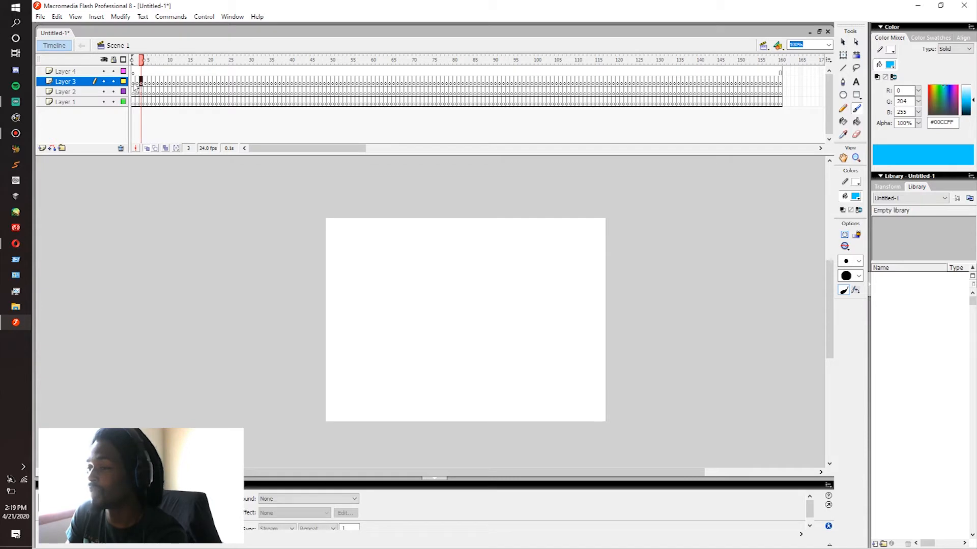
click(134, 84)
Step: Brush a lightning bolt on frame 3 of Layer 3, with horizontal branches near the stage's upper edge and a jagged trunk running downward
click(142, 83)
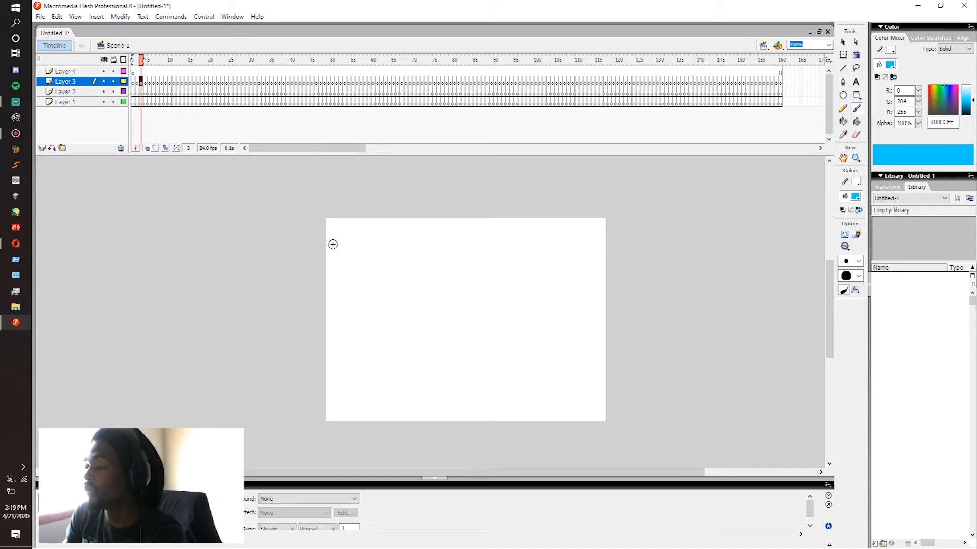
mouse_move(323, 242)
mouse_down()
mouse_move(372, 231)
mouse_move(411, 239)
mouse_move(449, 223)
mouse_up()
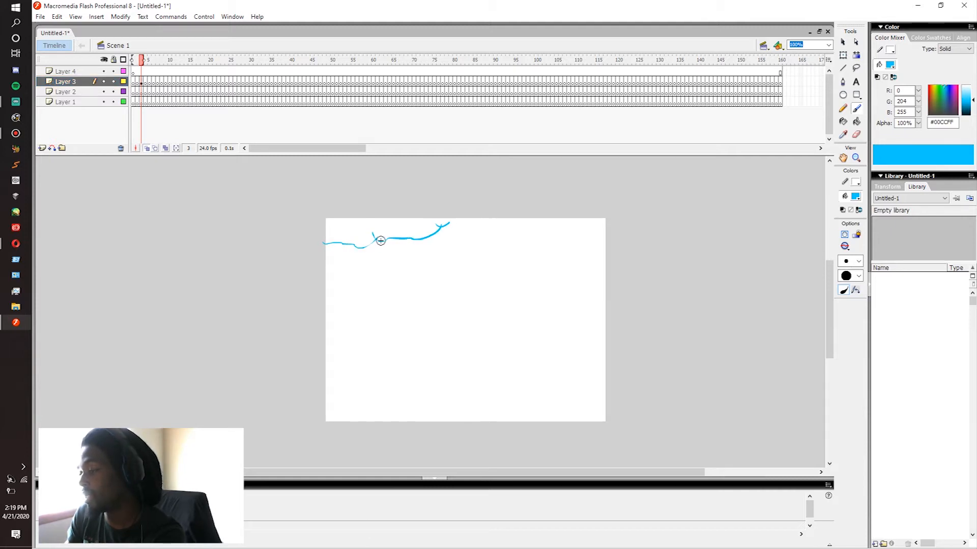
drag(381, 257, 331, 377)
key(ctrl+z)
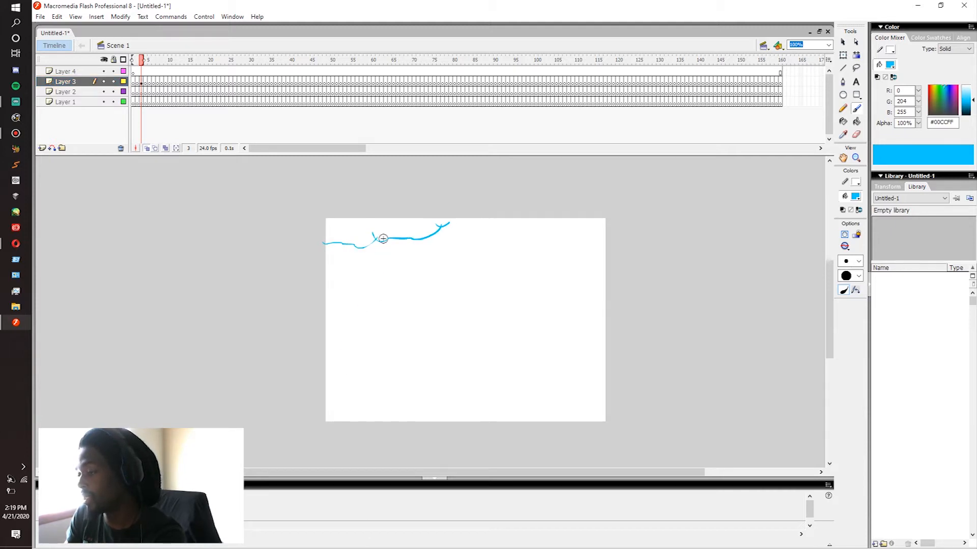
mouse_move(381, 240)
mouse_down()
mouse_move(385, 279)
mouse_move(354, 379)
mouse_up()
drag(382, 309, 374, 348)
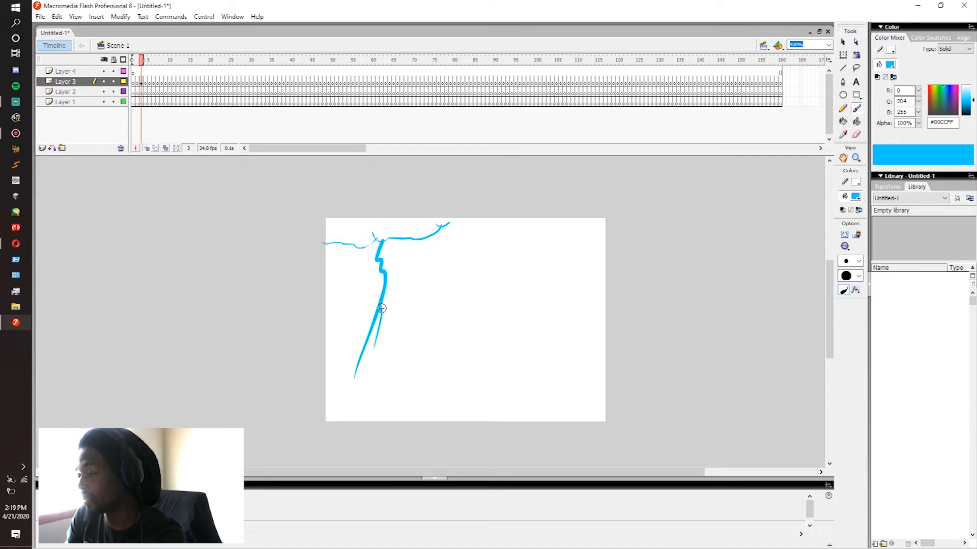
drag(383, 275, 375, 281)
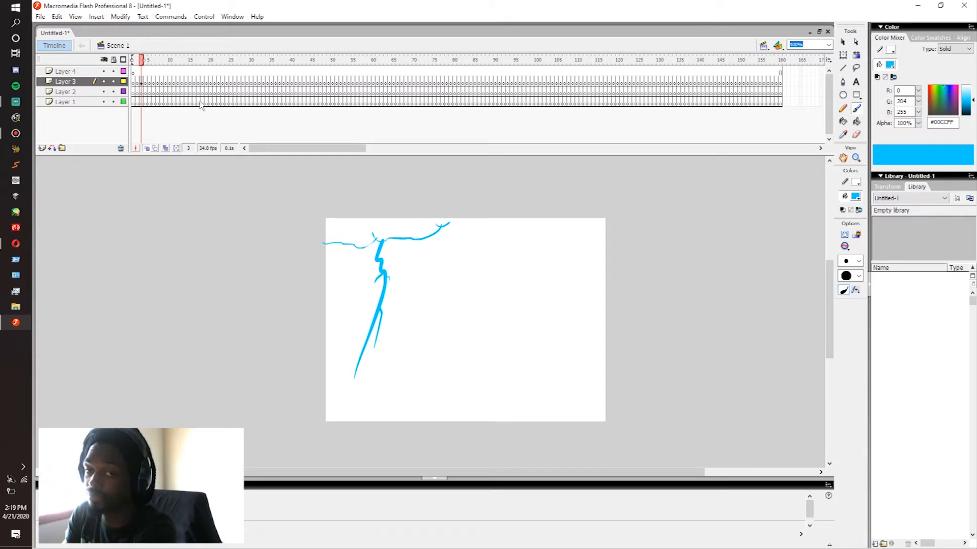
Step: Add short side strokes around the lightning bolt's upper branches on frame 3 of Layer 3
click(141, 84)
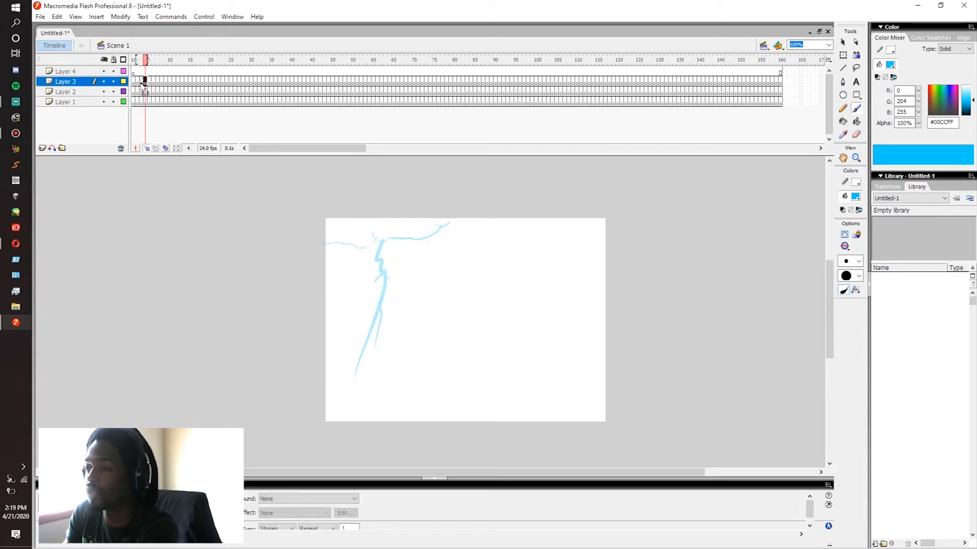
drag(360, 226, 448, 235)
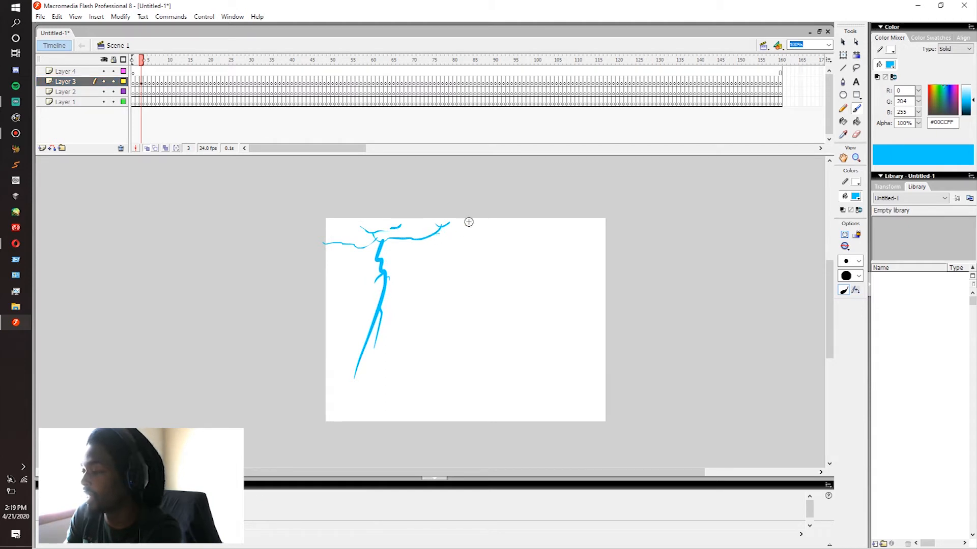
drag(348, 244, 412, 241)
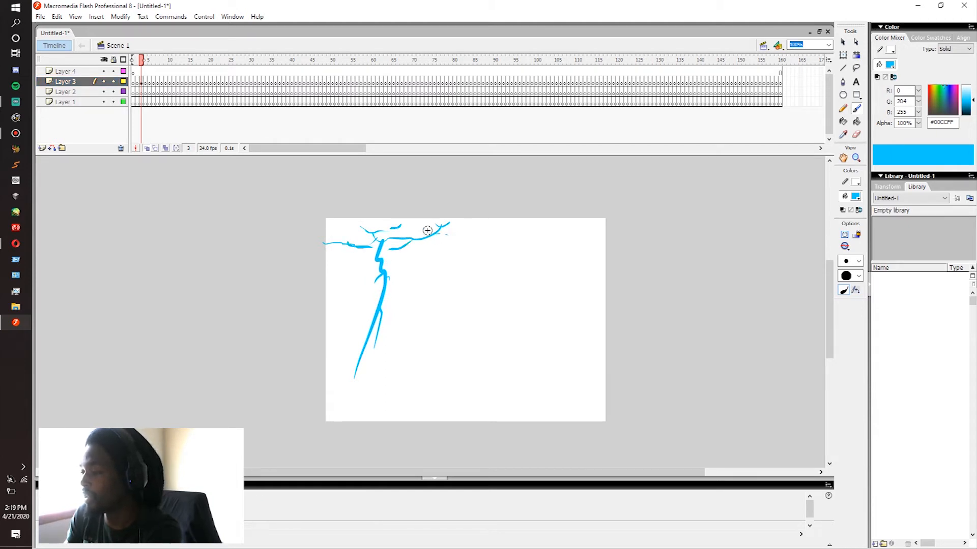
Step: Brush a small solid energy ball beside the lightning bolt, surrounded by short radiating sparks and dots
click(467, 294)
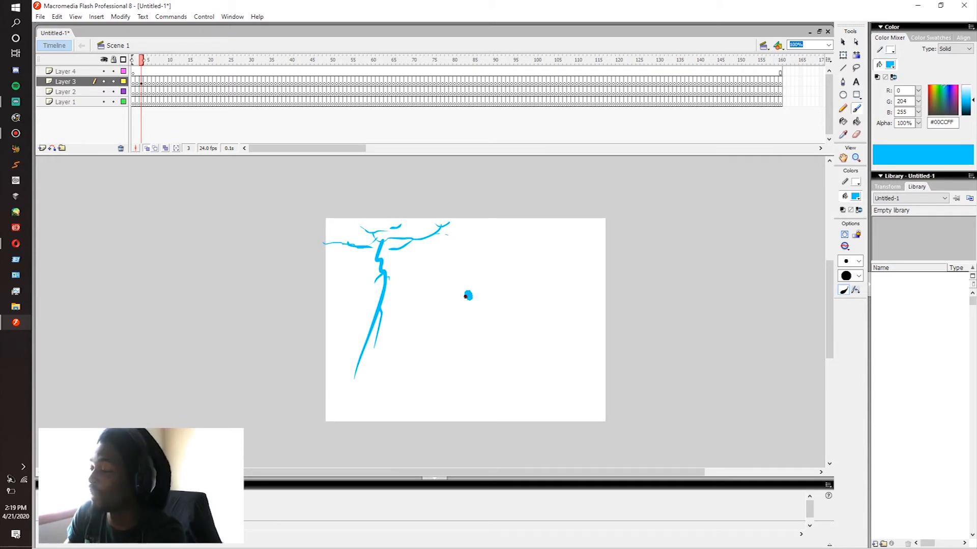
key(ctrl+z)
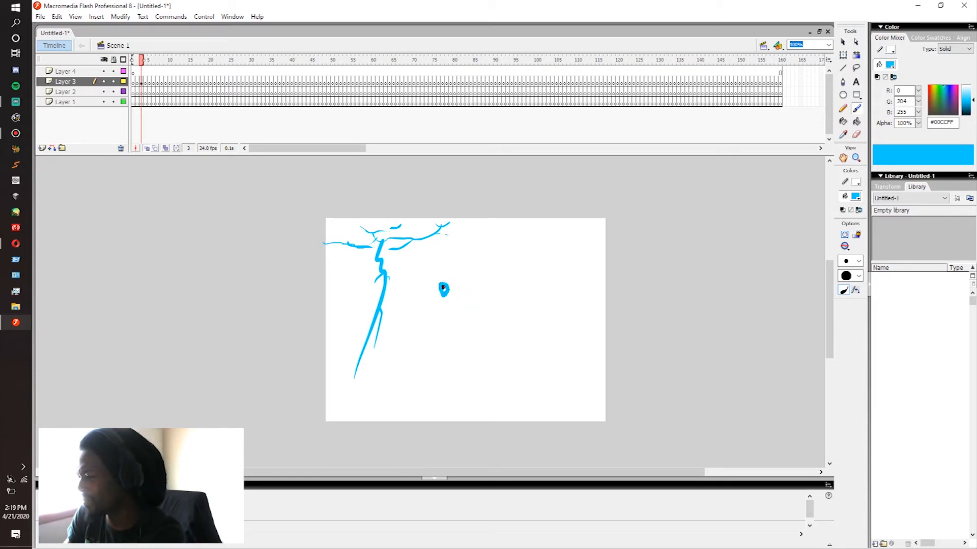
drag(443, 288, 458, 280)
drag(455, 287, 458, 288)
drag(456, 292, 435, 316)
mouse_move(433, 319)
mouse_down()
mouse_move(425, 326)
mouse_move(438, 299)
mouse_up()
drag(433, 300, 433, 282)
drag(436, 273, 461, 258)
click(452, 261)
click(460, 313)
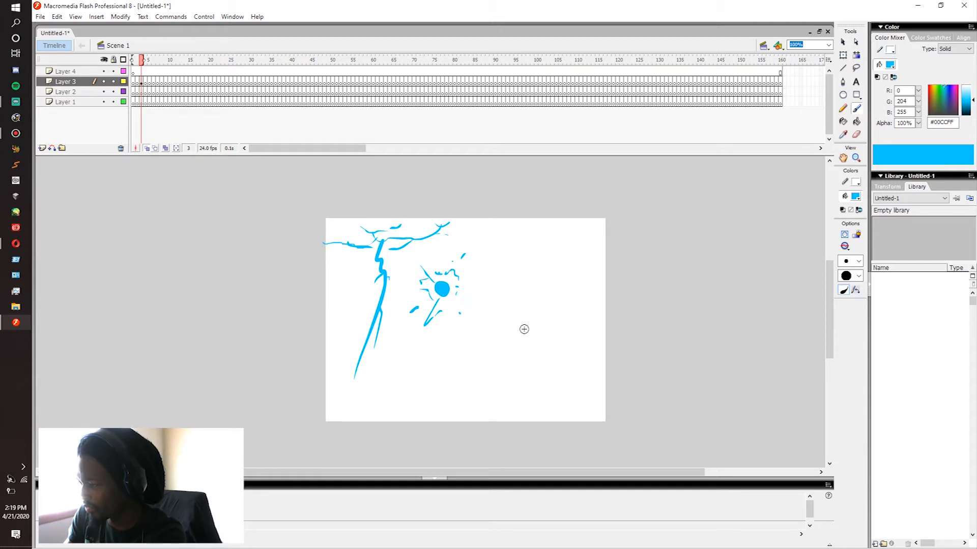
Step: Brush a circle near the stage's right side, with a central dot, bolts reaching its edge, and a jagged stem below
mouse_move(525, 244)
mouse_down()
mouse_move(551, 292)
mouse_move(545, 253)
mouse_move(525, 304)
mouse_up()
key(ctrl+z)
mouse_move(502, 256)
mouse_down()
mouse_move(553, 279)
mouse_move(498, 261)
mouse_move(544, 291)
mouse_move(518, 239)
mouse_move(524, 327)
mouse_up()
click(525, 267)
click(521, 264)
mouse_move(511, 248)
mouse_down()
mouse_move(524, 270)
mouse_move(526, 297)
mouse_up()
mouse_move(540, 246)
mouse_down()
mouse_move(541, 256)
mouse_move(552, 249)
mouse_up()
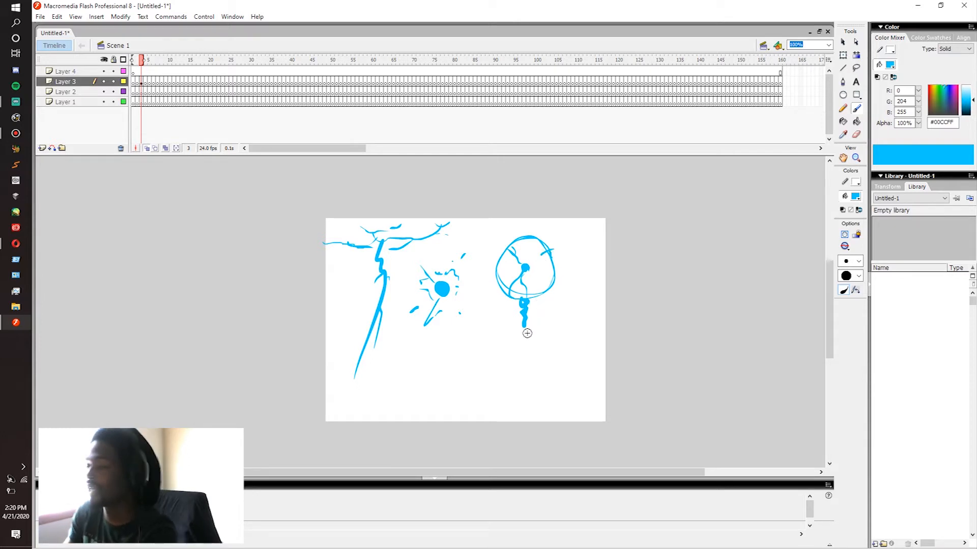
click(141, 82)
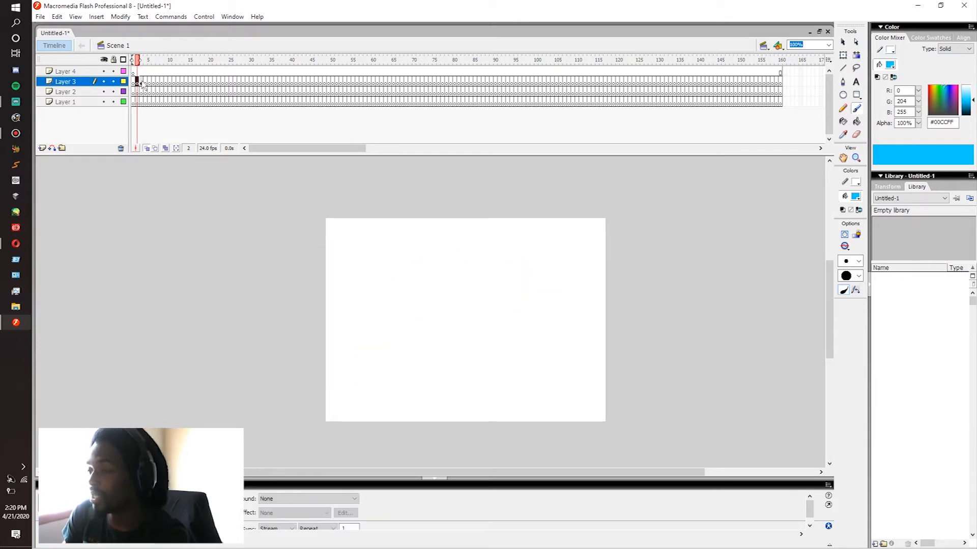
click(146, 83)
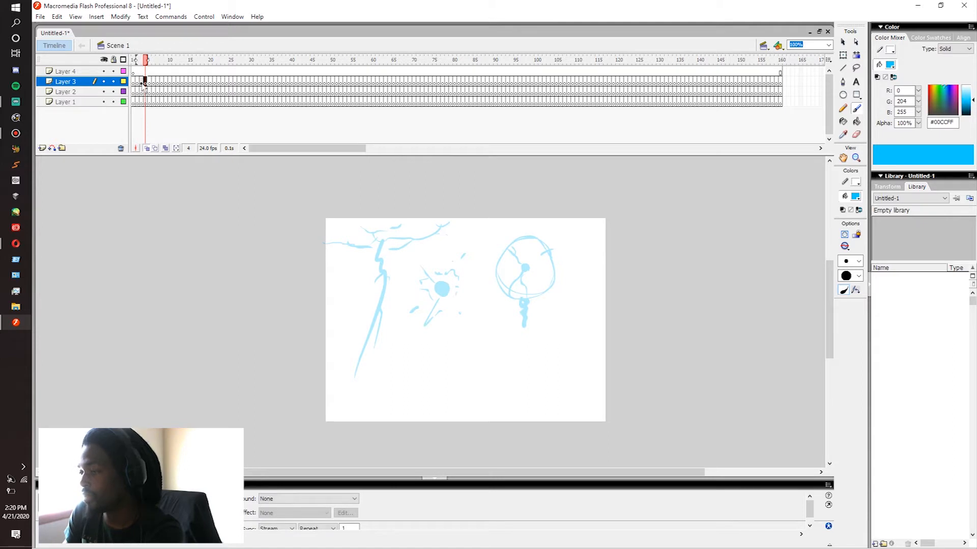
click(141, 83)
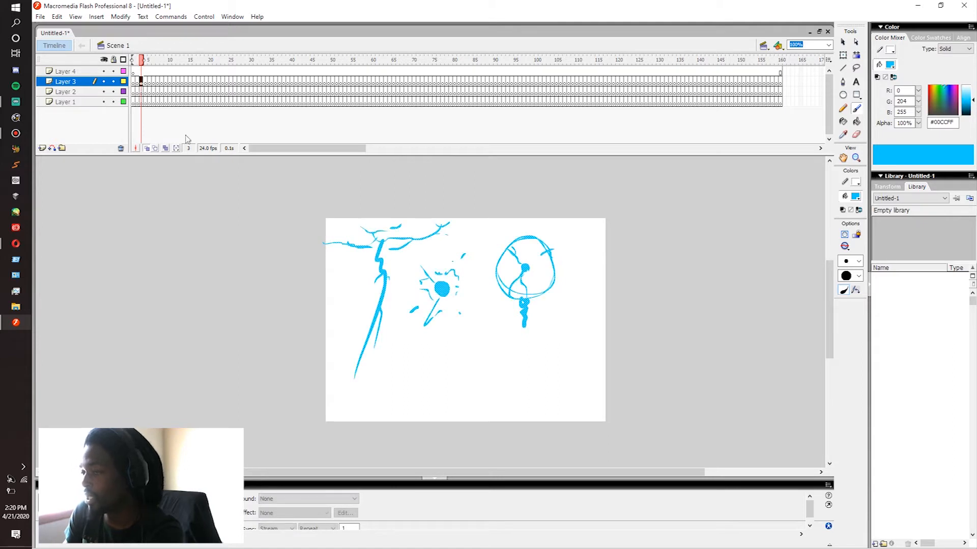
click(473, 394)
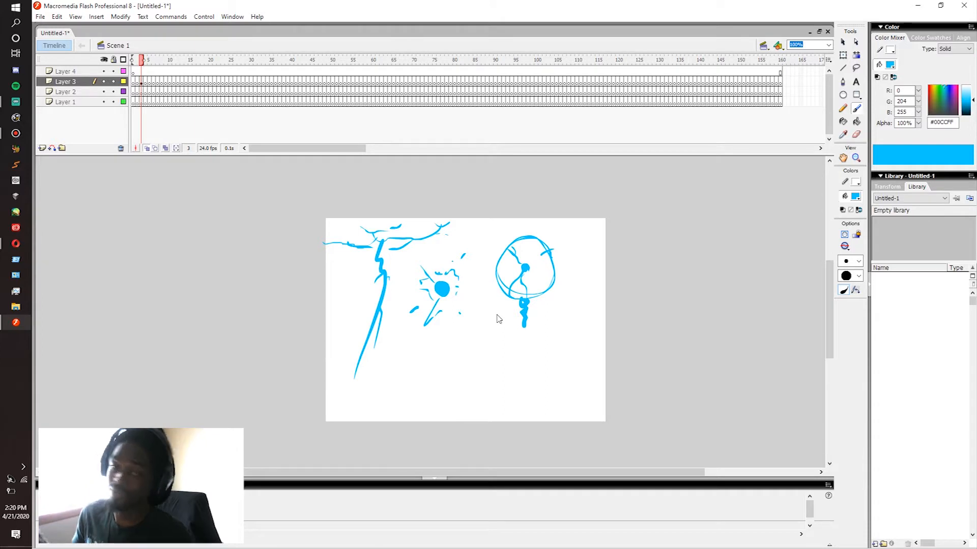
Step: Brush a thick diagonal bar rising to the right across the lower part of the stage on Layer 4
click(142, 82)
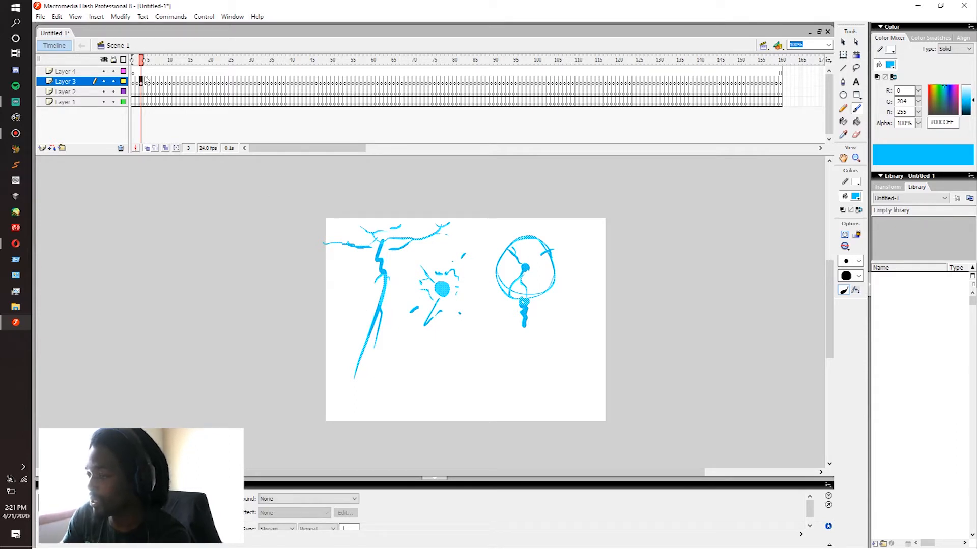
click(141, 72)
mouse_move(456, 390)
mouse_down()
mouse_move(421, 399)
mouse_move(529, 361)
mouse_move(422, 400)
mouse_up()
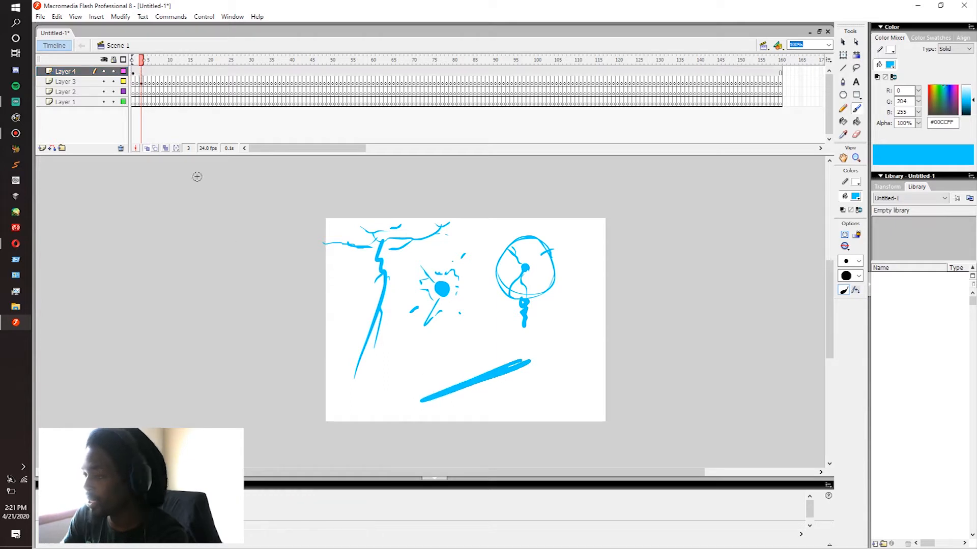
Step: Draw electricity frame by frame on Layer 3 from frame 4 to 9, entering from the stage's left edge and travelling up the diagonal bar
click(145, 82)
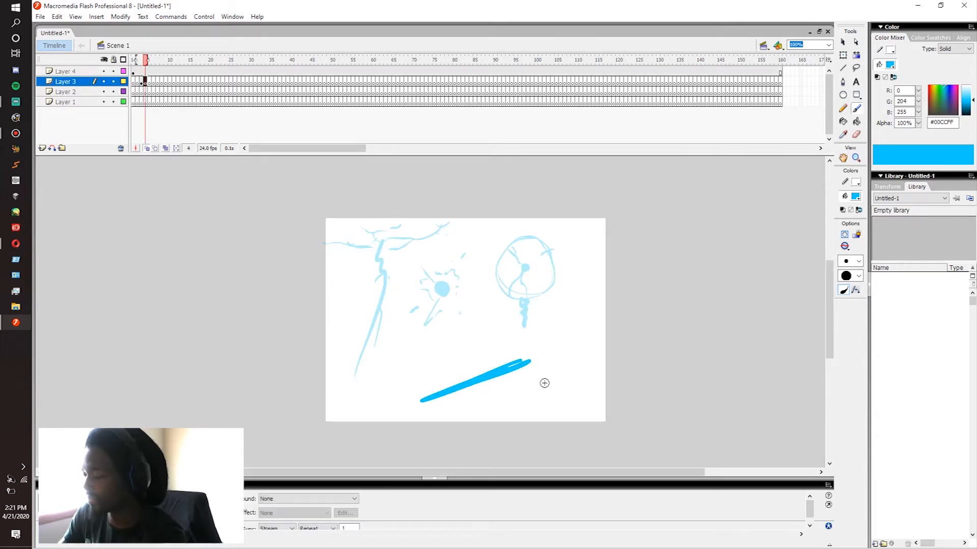
drag(307, 387, 399, 402)
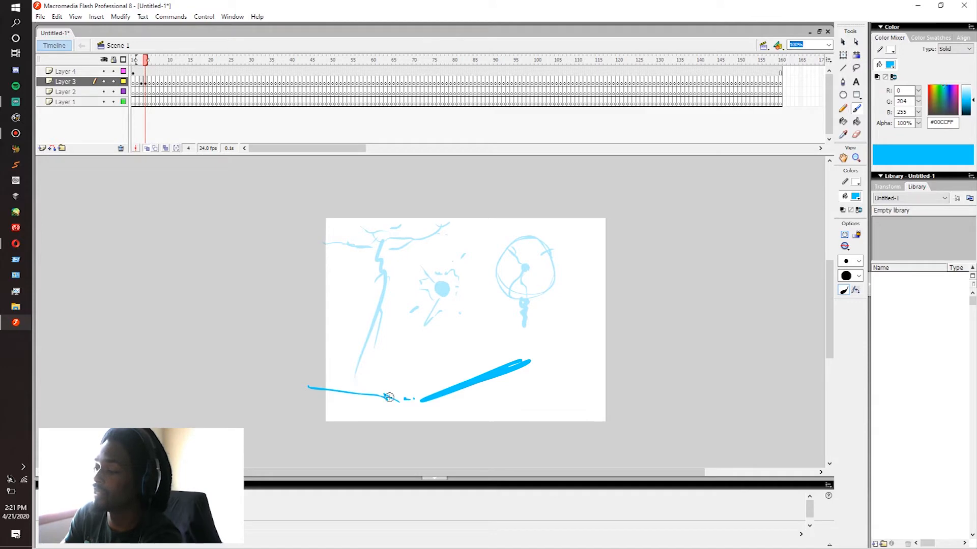
key(period)
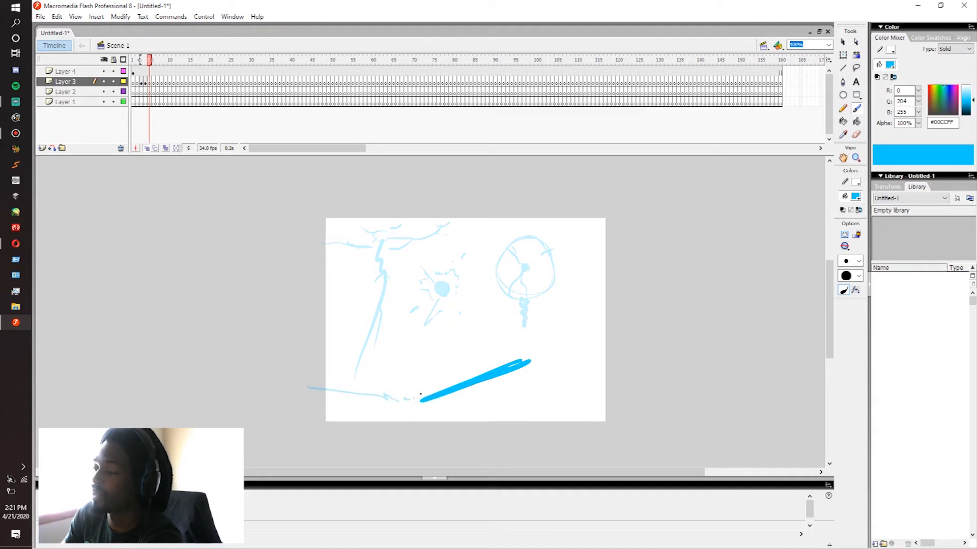
key(period)
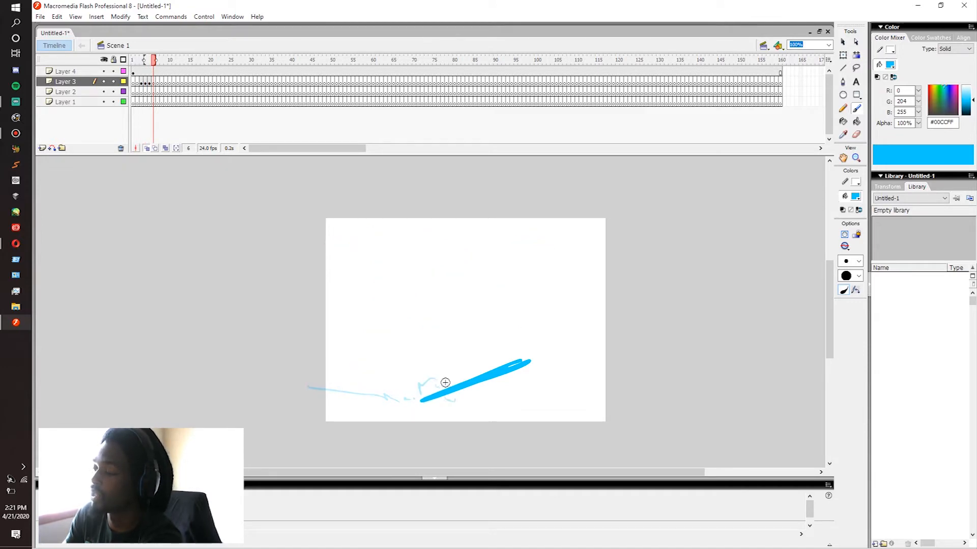
key(period)
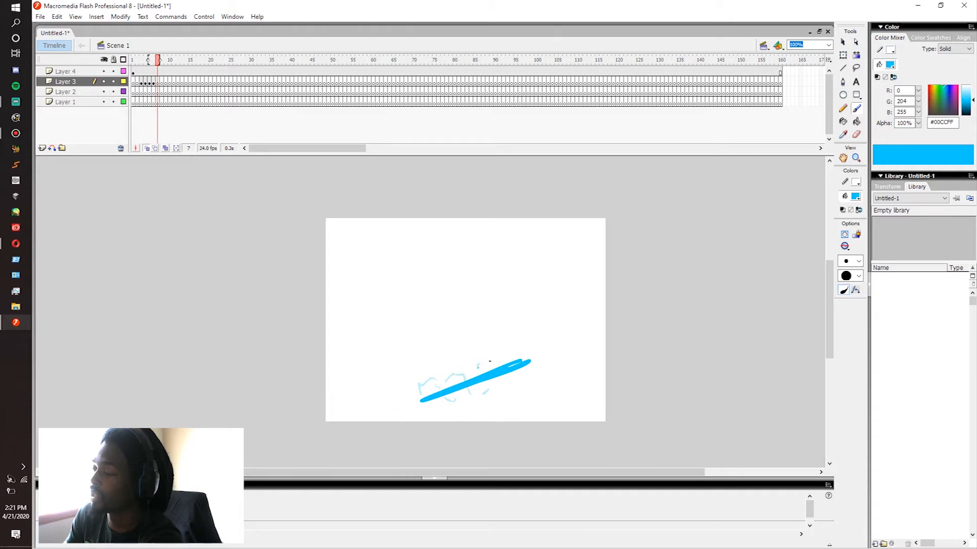
key(period)
key(period)
Step: Draw a second pass of small electric arcs moving up the diagonal bar on Layer 3, one frame at a time through frame 16
key(period)
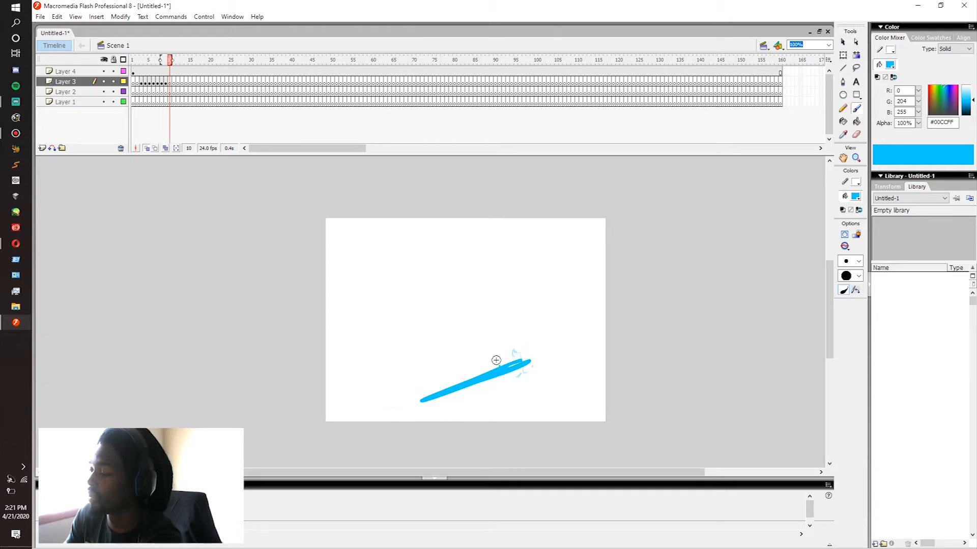
key(period)
drag(467, 391, 442, 387)
key(period)
key(period)
key(period)
key(period)
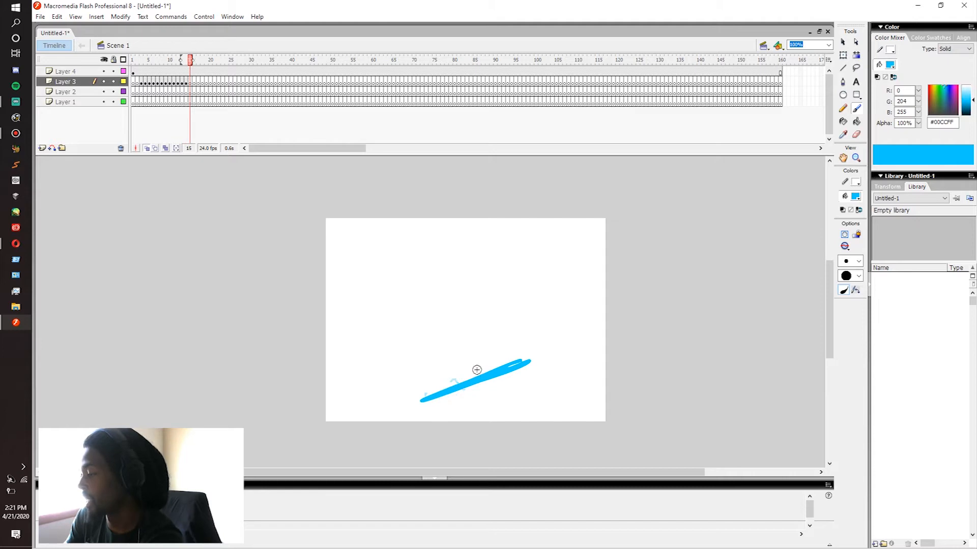
key(period)
key(period)
key(period)
key(period)
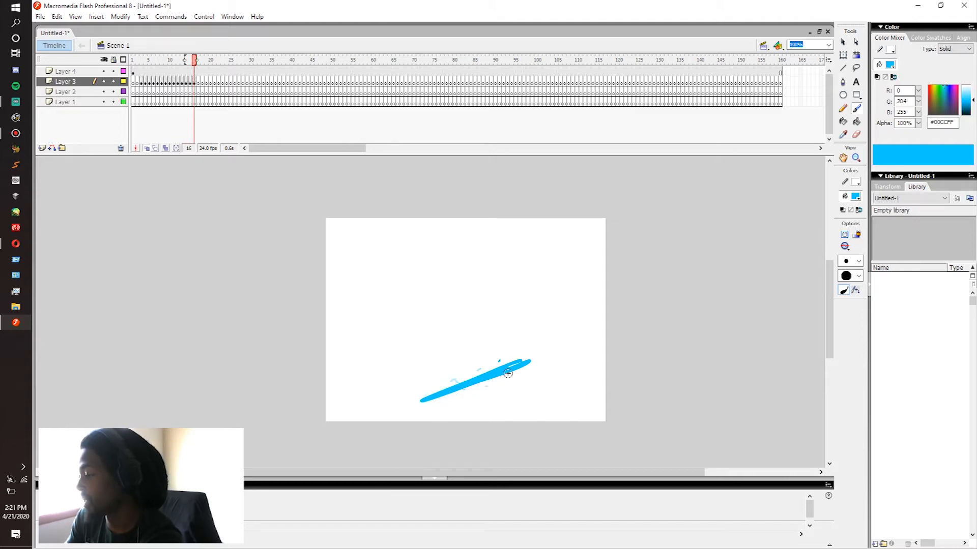
Step: Play back the electricity animation from frame 3 to review its motion
click(142, 82)
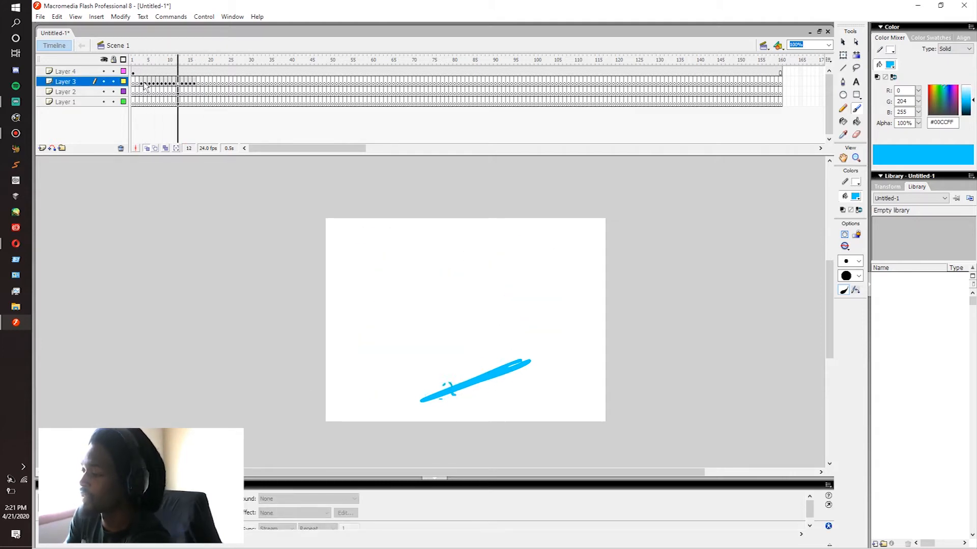
key(Return)
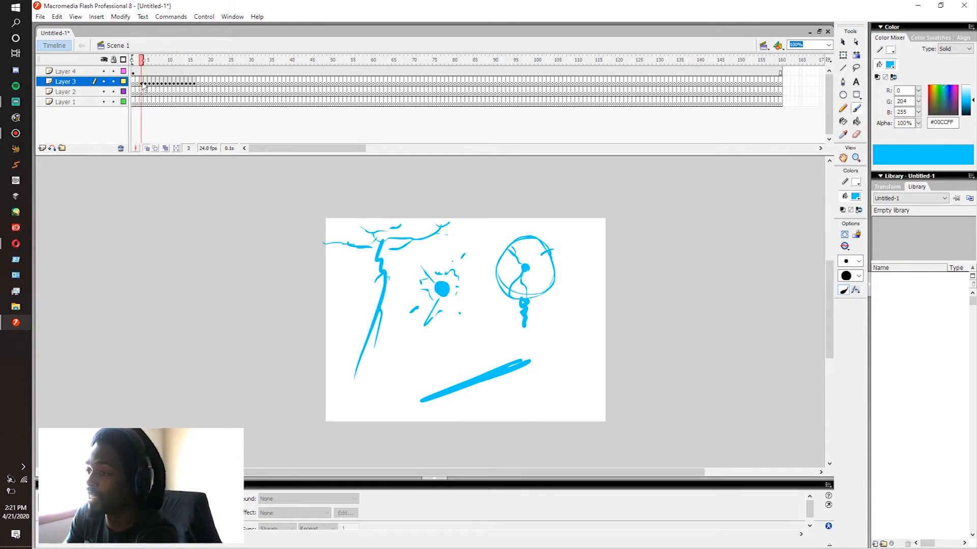
click(142, 84)
Step: Add a short spark rising above the bar's lower part on Layer 3, moving it slightly higher on each frame from 5 to 8
key(period)
key(period)
click(151, 83)
key(period)
key(period)
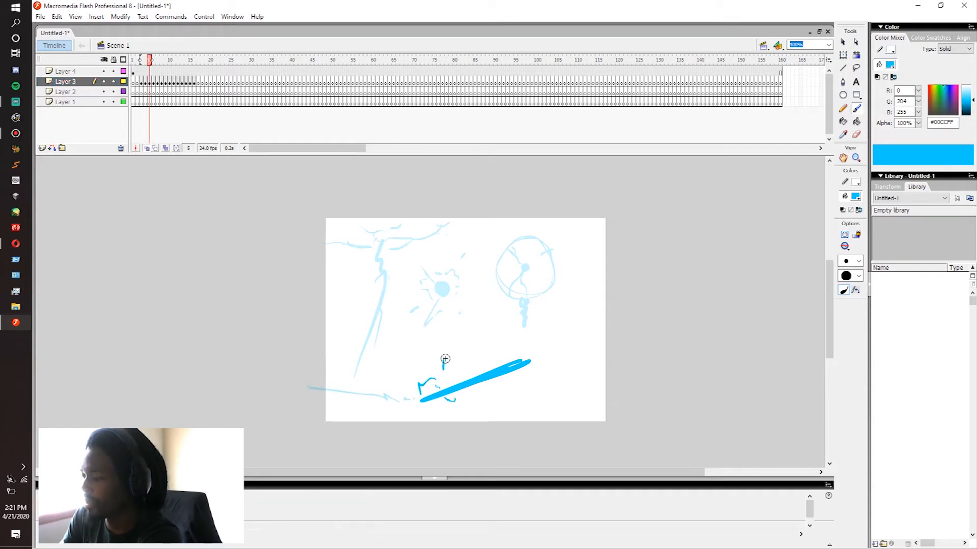
key(comma)
key(comma)
key(comma)
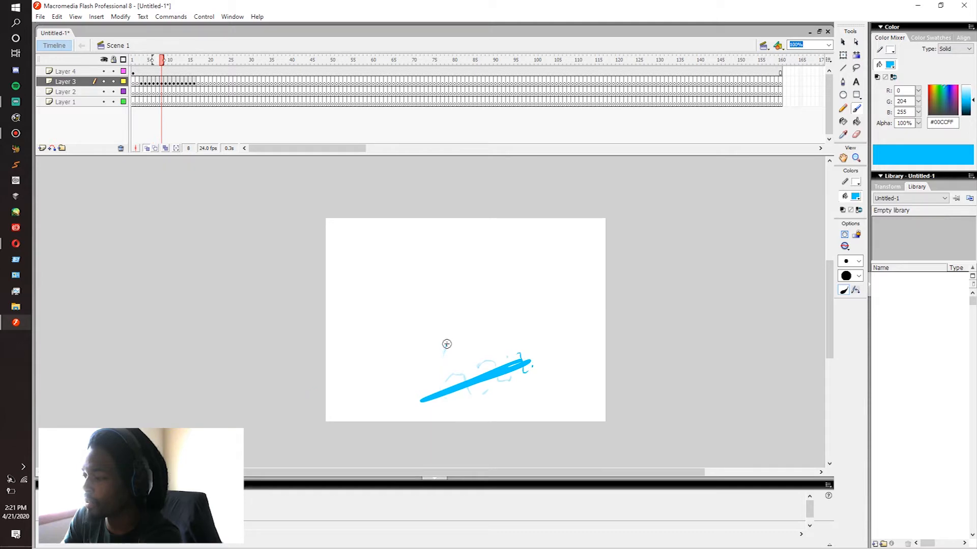
Step: Add small spark fragments around the bar on Layer 3 from frame 6 to 9, with one drifting right beneath it
key(period)
key(period)
key(period)
key(period)
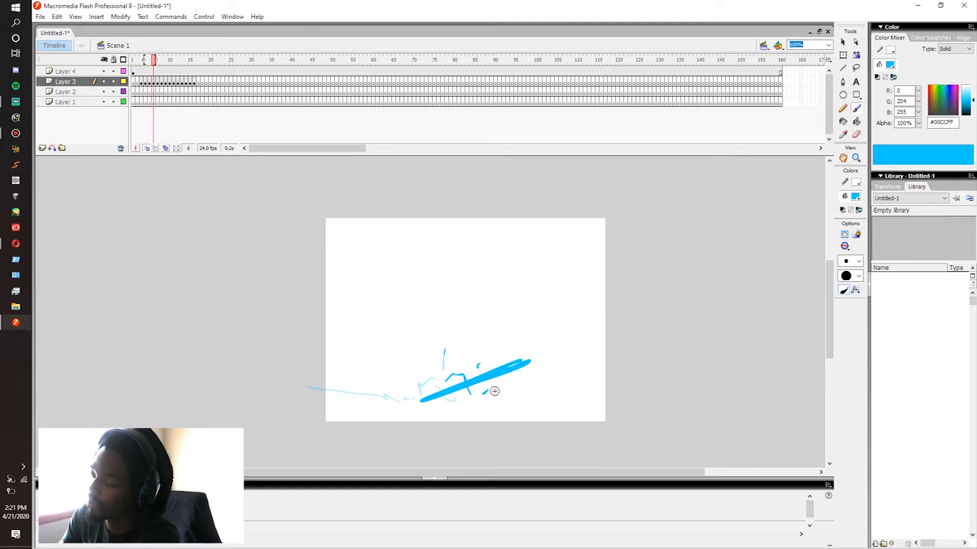
key(period)
key(period)
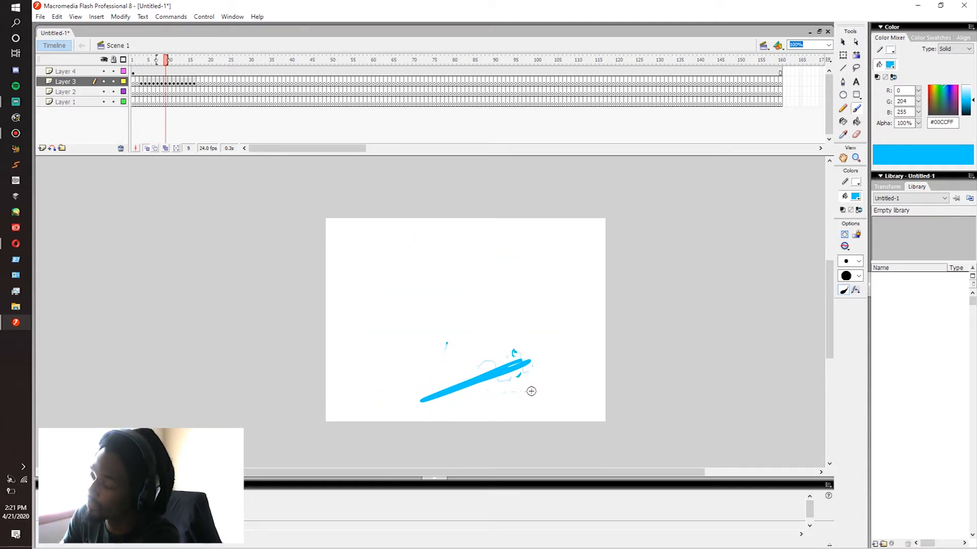
key(comma)
key(comma)
key(period)
key(period)
key(comma)
key(comma)
key(comma)
key(comma)
Step: Draw a small spark shooting upward from the bar's upper end on Layer 3, moving it outward through frame 12
key(period)
key(period)
key(period)
key(period)
key(period)
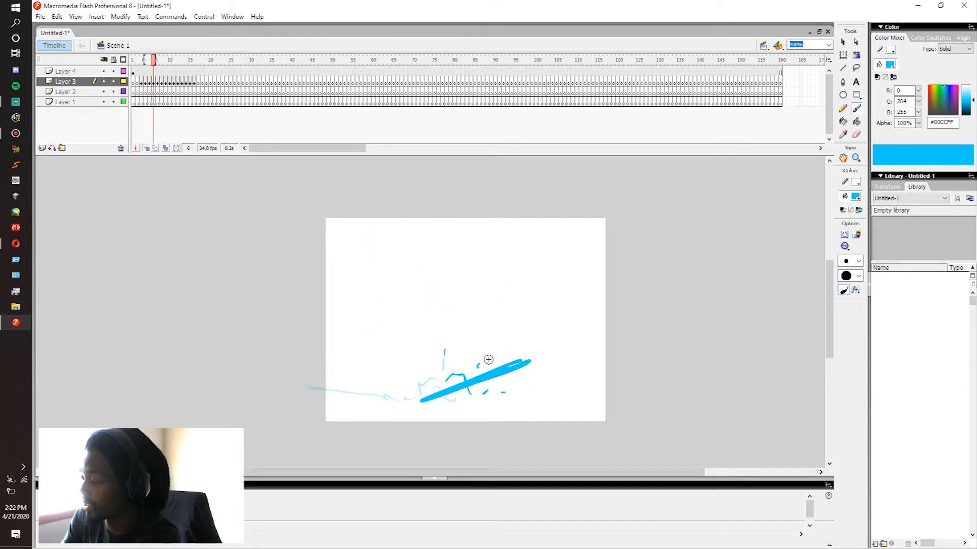
key(period)
key(period)
key(period)
key(period)
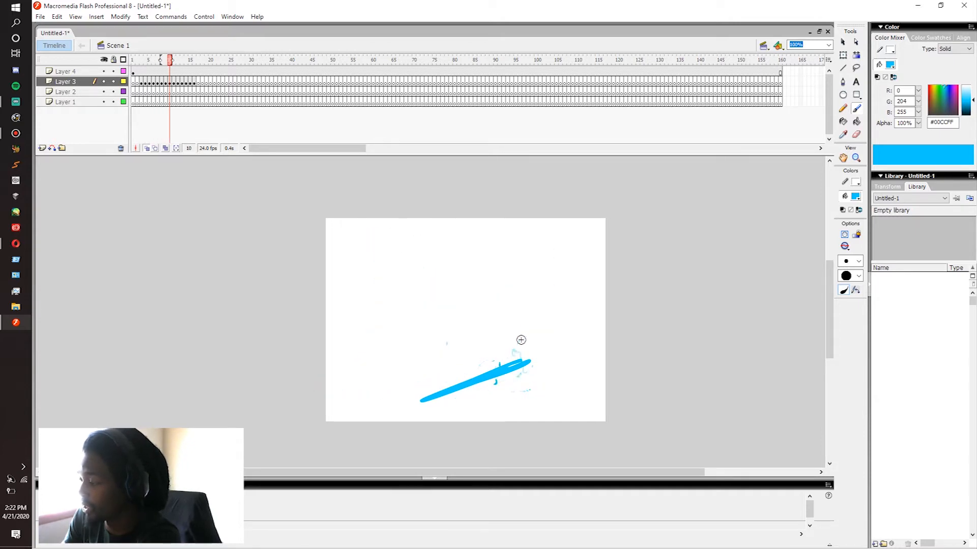
key(comma)
key(comma)
key(comma)
key(comma)
key(comma)
key(comma)
key(comma)
key(comma)
key(comma)
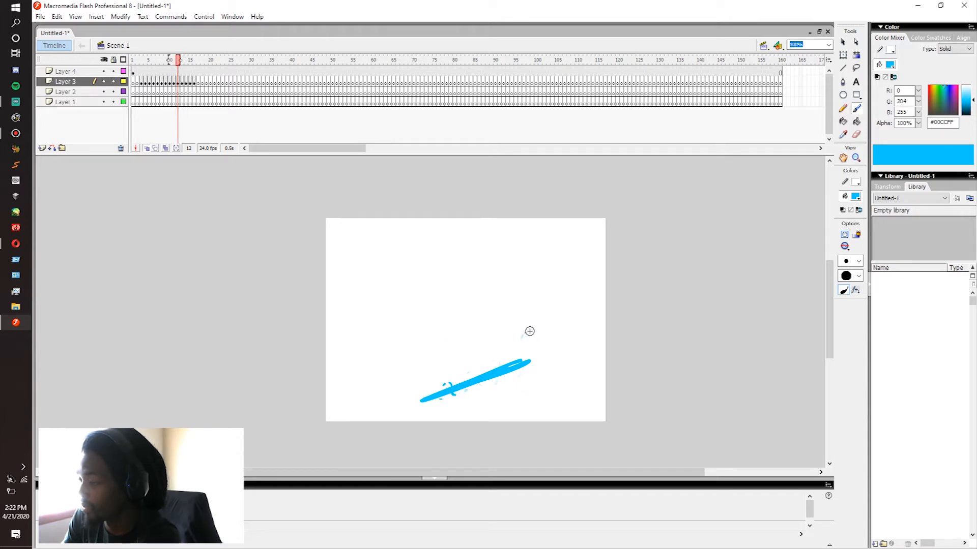
key(period)
key(period)
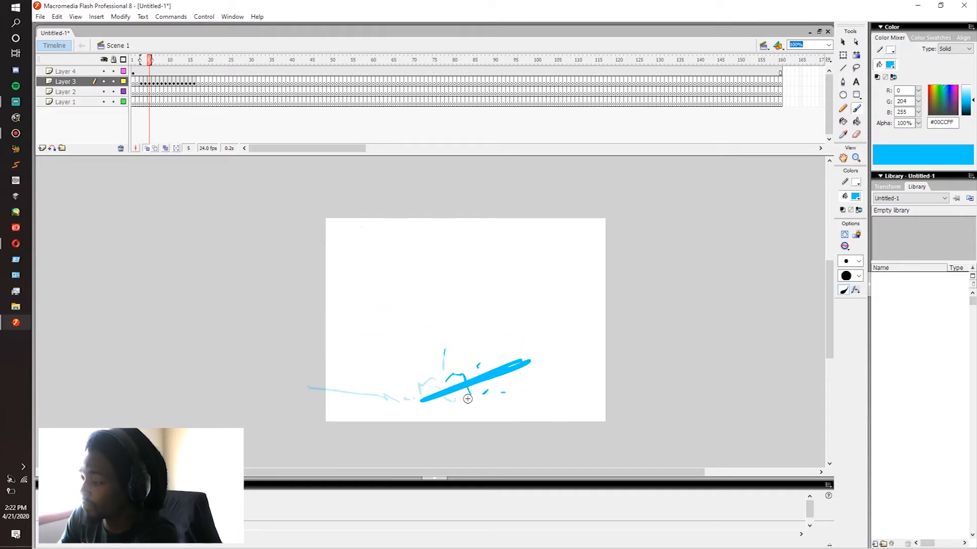
Step: Add a tiny spark falling below the bar on Layer 3, lowering it frame by frame from frame 6
key(period)
key(period)
key(period)
key(period)
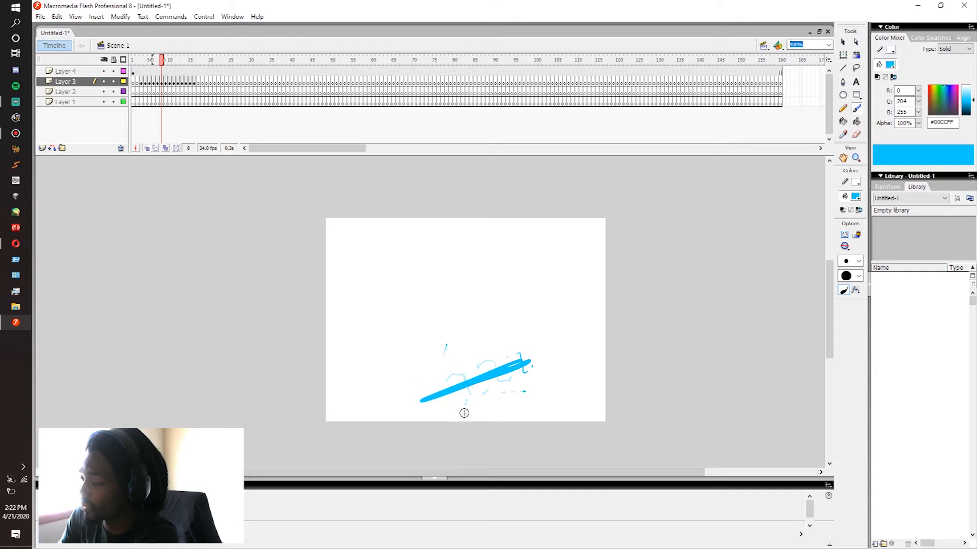
key(period)
key(period)
key(period)
key(period)
key(period)
key(period)
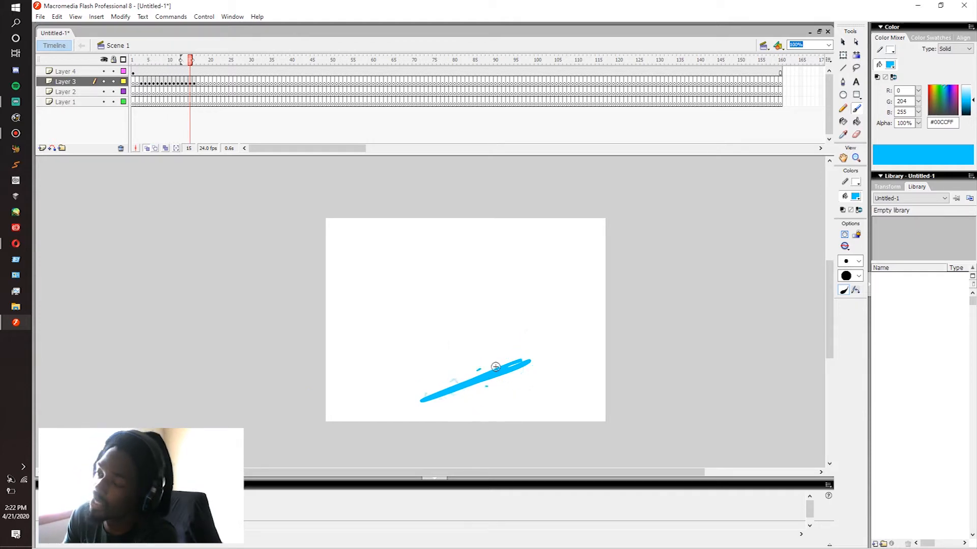
Step: Step through the Layer 3 frames from 6 to 12 to check how the added sparks move
key(comma)
key(comma)
key(comma)
key(comma)
key(comma)
key(comma)
key(comma)
key(comma)
key(comma)
key(comma)
key(comma)
key(comma)
key(comma)
key(comma)
key(comma)
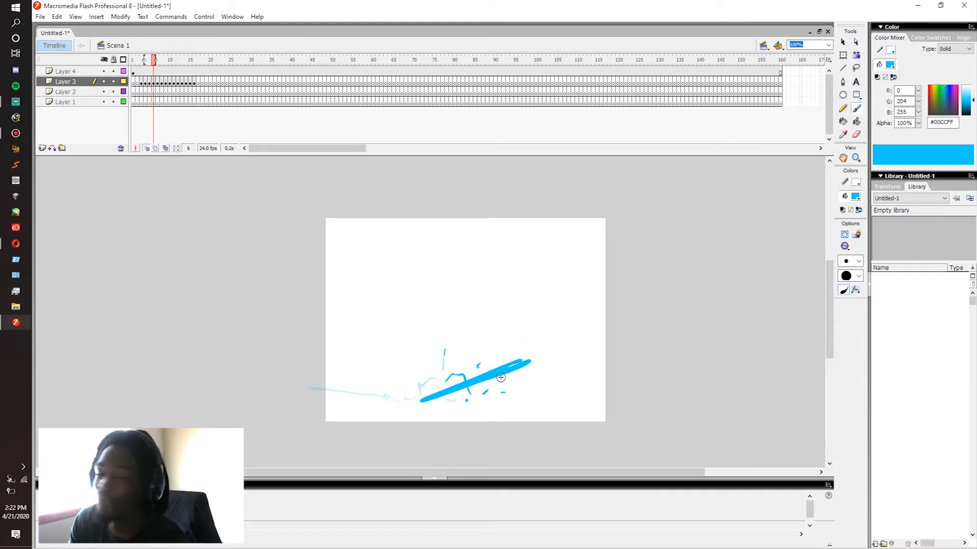
key(period)
key(period)
key(period)
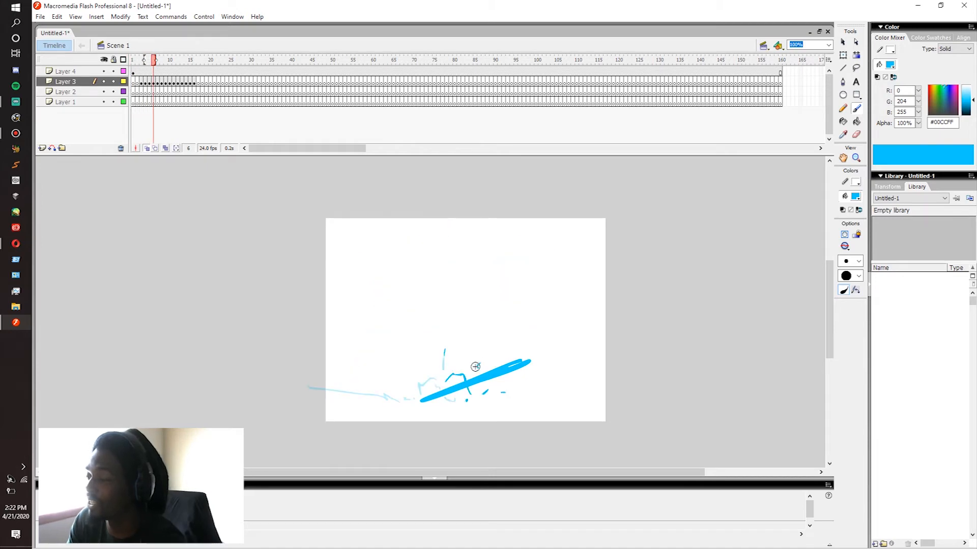
key(period)
key(period)
key(period)
key(period)
key(period)
key(period)
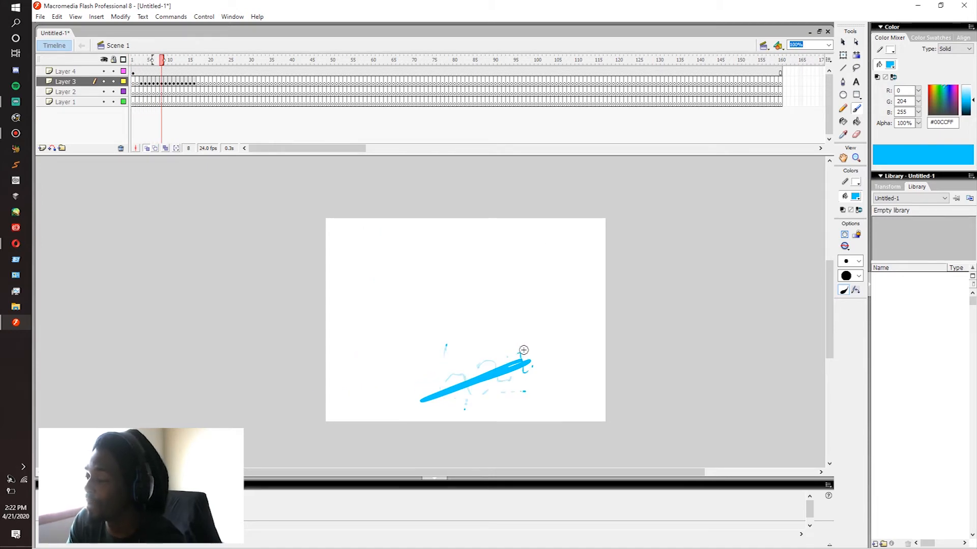
key(period)
key(period)
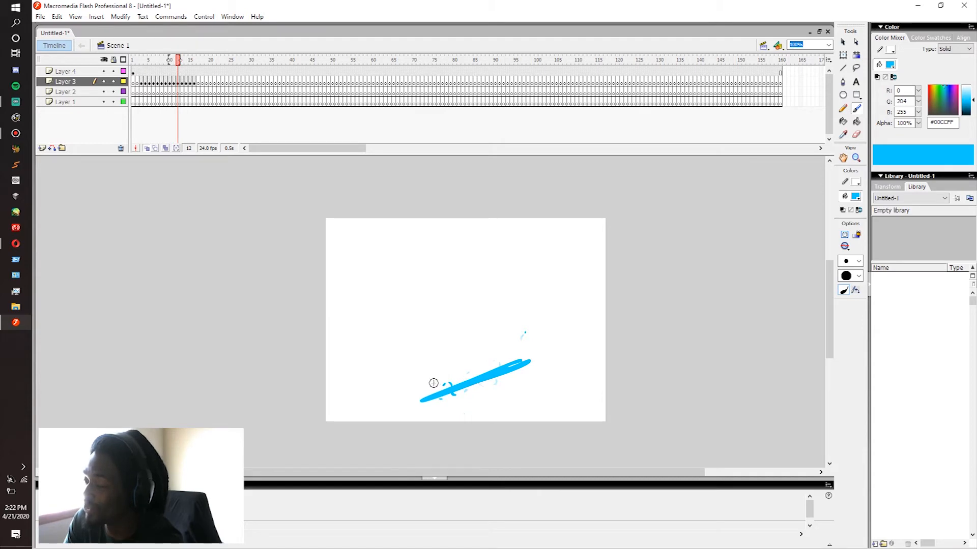
Step: Draw a spark drifting left away from the bar's lower end on Layer 3, one frame at a time from frame 12 to 17
key(period)
key(period)
key(period)
key(period)
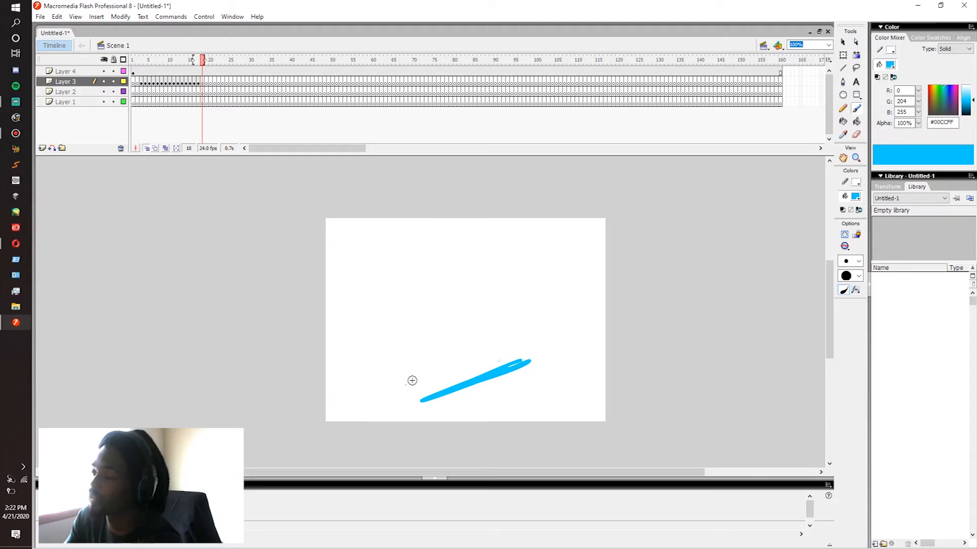
key(comma)
key(comma)
key(comma)
key(comma)
key(comma)
key(comma)
key(comma)
key(comma)
key(comma)
key(comma)
key(comma)
key(comma)
key(comma)
key(comma)
key(period)
key(period)
key(period)
key(period)
key(period)
key(period)
key(period)
key(period)
key(period)
key(period)
key(period)
key(period)
key(period)
key(period)
key(period)
key(period)
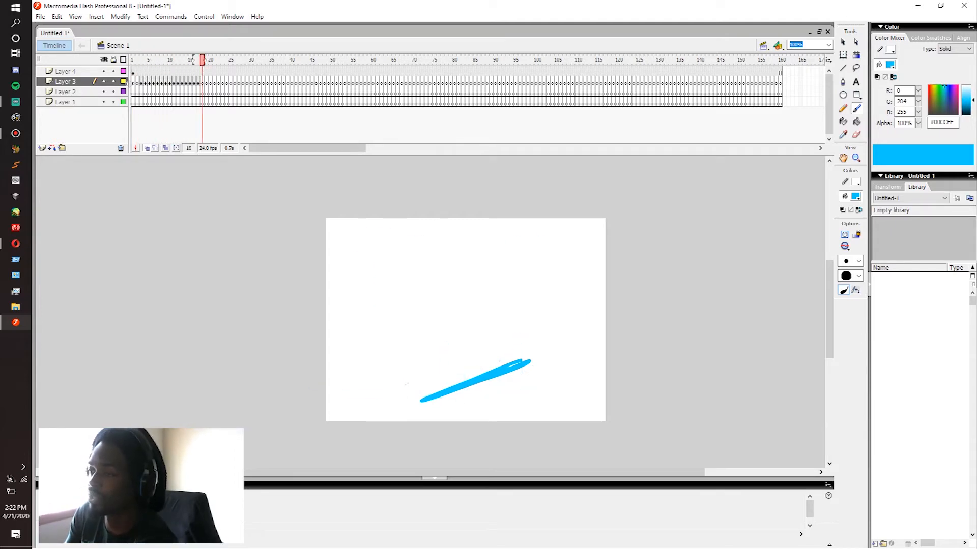
Step: Play the bar animation repeatedly from frame 3 to review the electricity with its added sparks
click(143, 84)
key(Return)
click(143, 85)
key(Return)
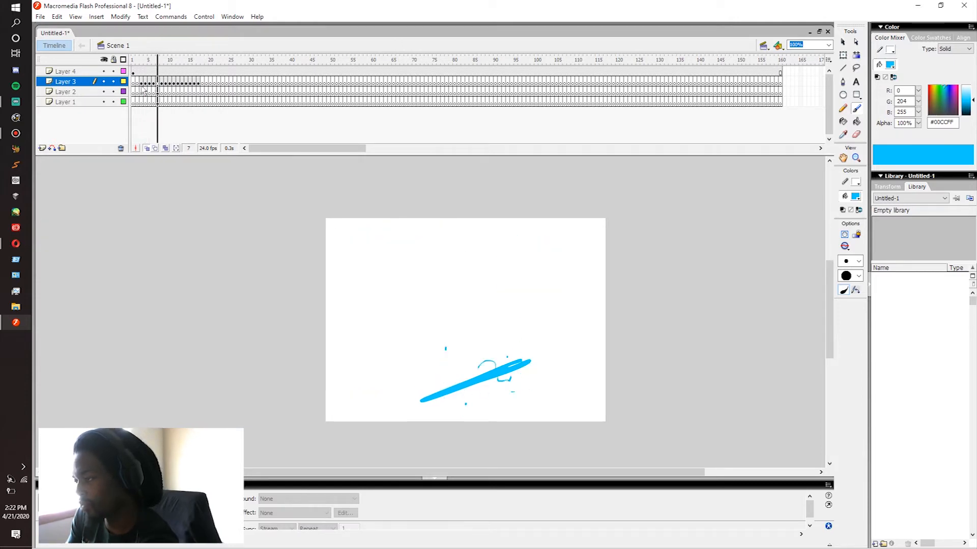
click(143, 91)
key(Return)
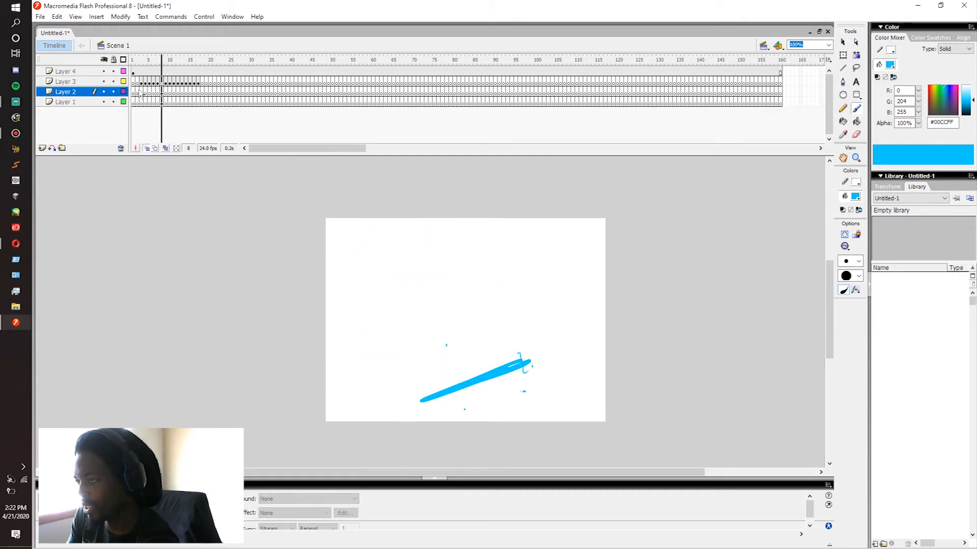
key(Return)
click(142, 88)
key(Return)
click(142, 86)
key(Return)
click(142, 85)
key(Return)
click(142, 85)
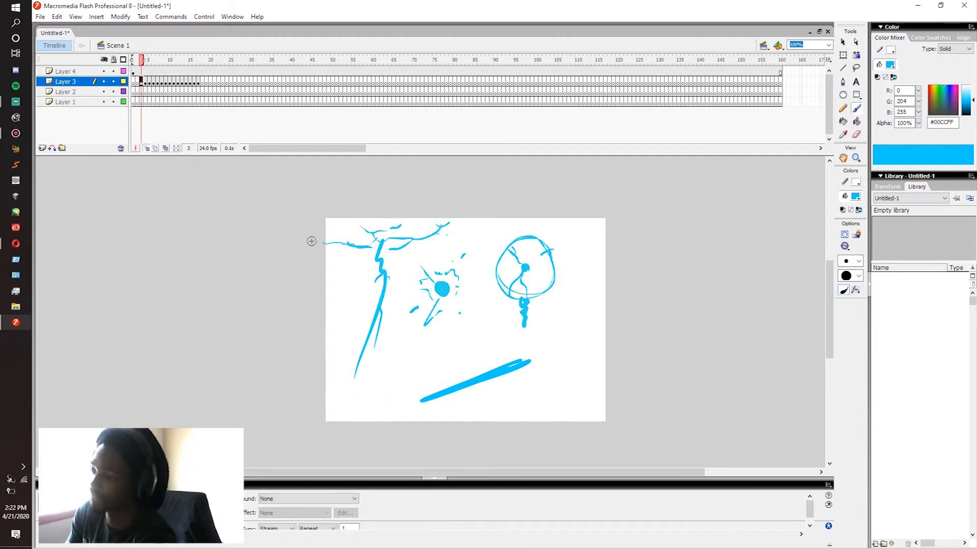
key(Return)
Step: Step back and forth through the early Layer 3 frames from frame 4 to examine the individual electricity drawings
click(147, 87)
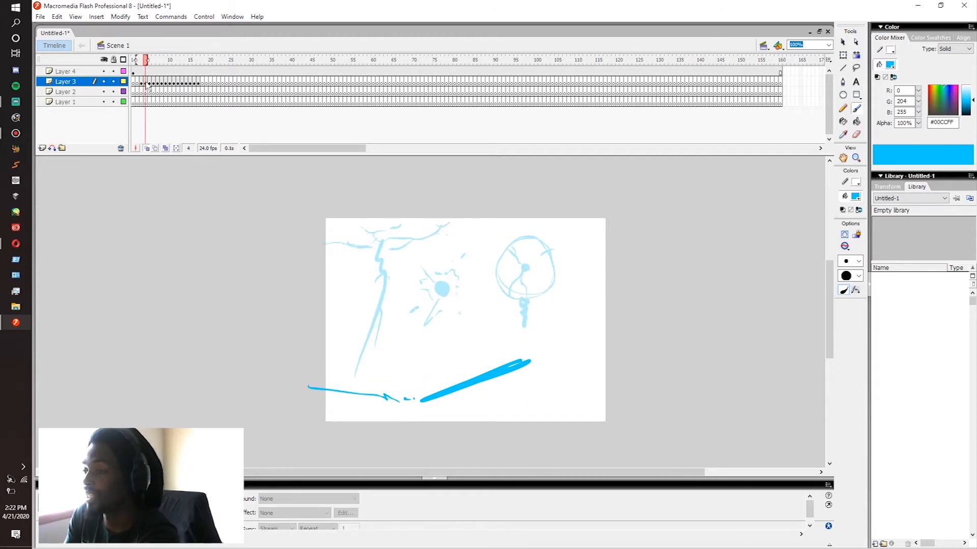
click(149, 87)
click(153, 87)
click(158, 86)
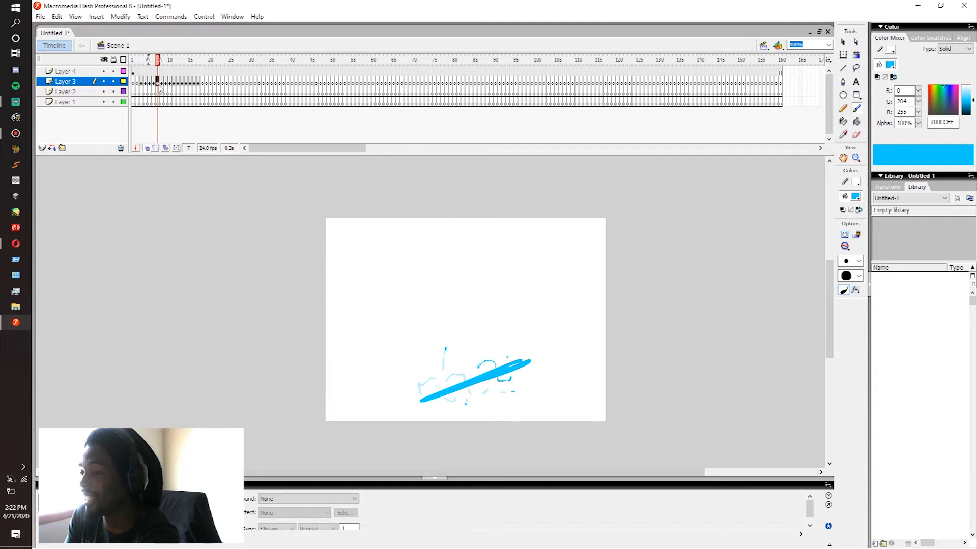
key(comma)
key(comma)
key(comma)
key(period)
key(period)
key(period)
key(period)
key(period)
key(period)
key(period)
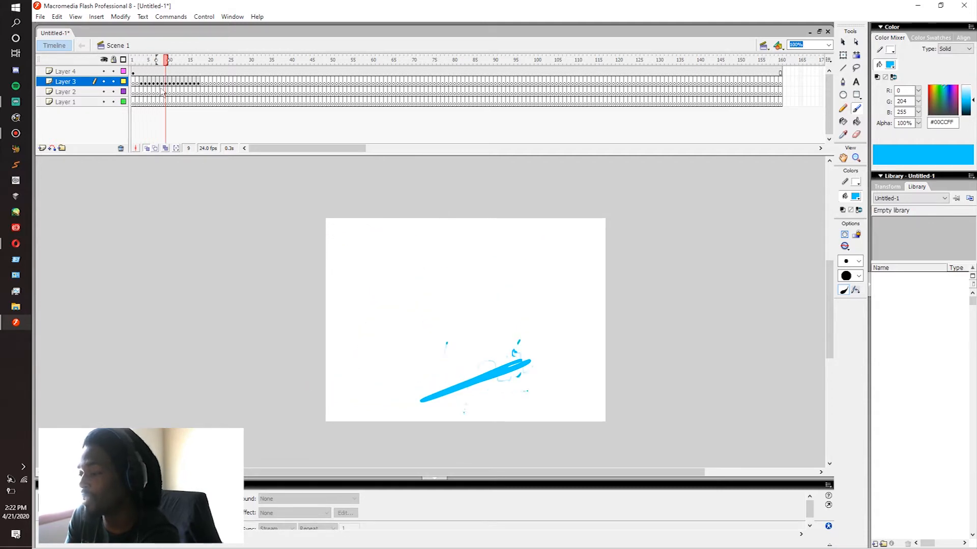
key(period)
key(period)
key(comma)
key(comma)
key(comma)
key(comma)
click(143, 85)
key(period)
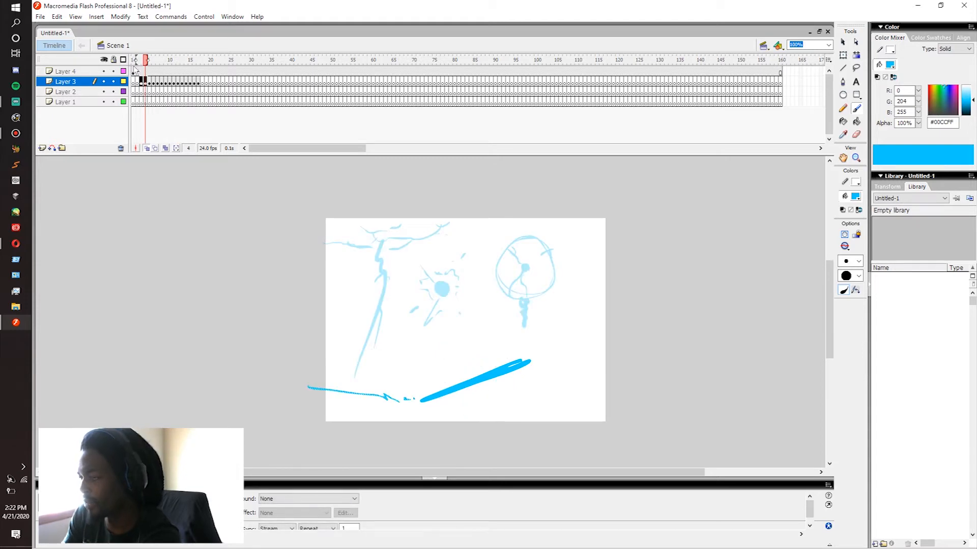
Step: Brush a boxy battery in perspective on Layer 4 at frame 2, with two round terminals on top and a vertical line dividing its front
click(134, 71)
mouse_move(353, 277)
mouse_down()
mouse_move(352, 304)
mouse_move(406, 279)
mouse_move(353, 305)
mouse_up()
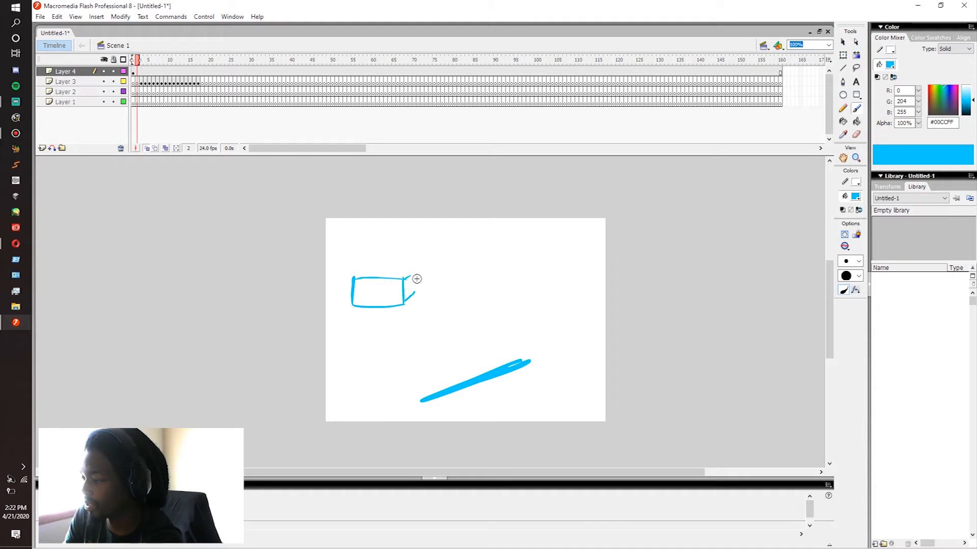
drag(364, 270, 415, 270)
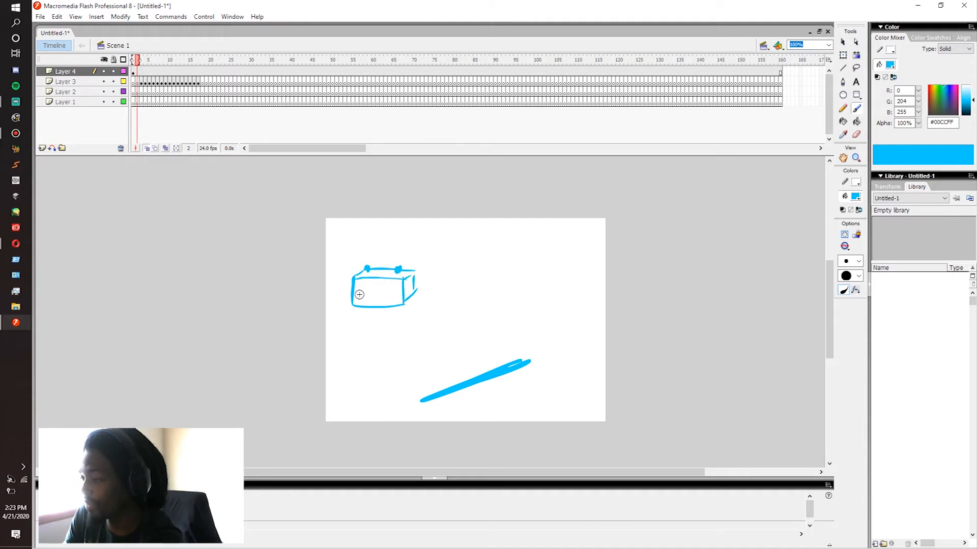
drag(371, 280, 374, 307)
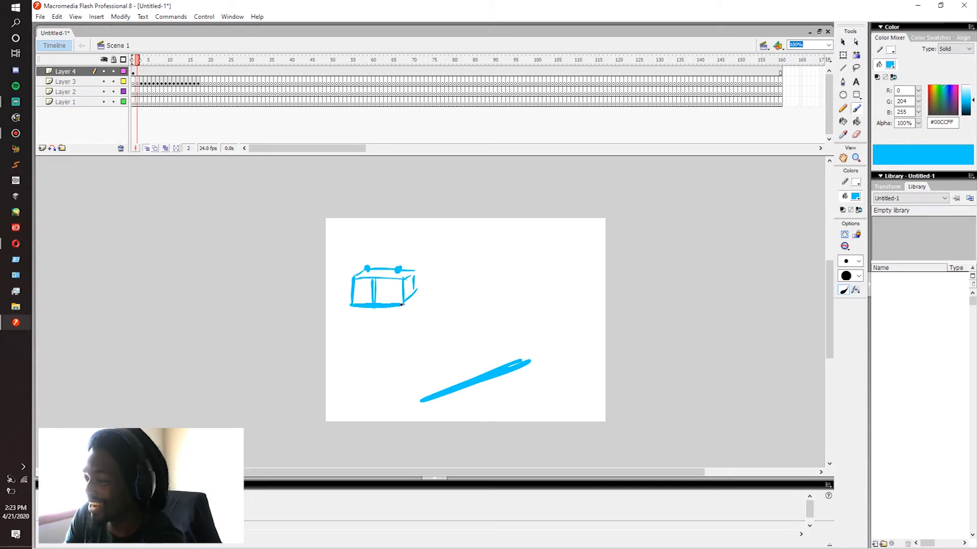
Step: Draw electric arcs coming off the battery's two terminals on Layer 2, frame by frame from frame 9 to 12
click(137, 83)
click(137, 92)
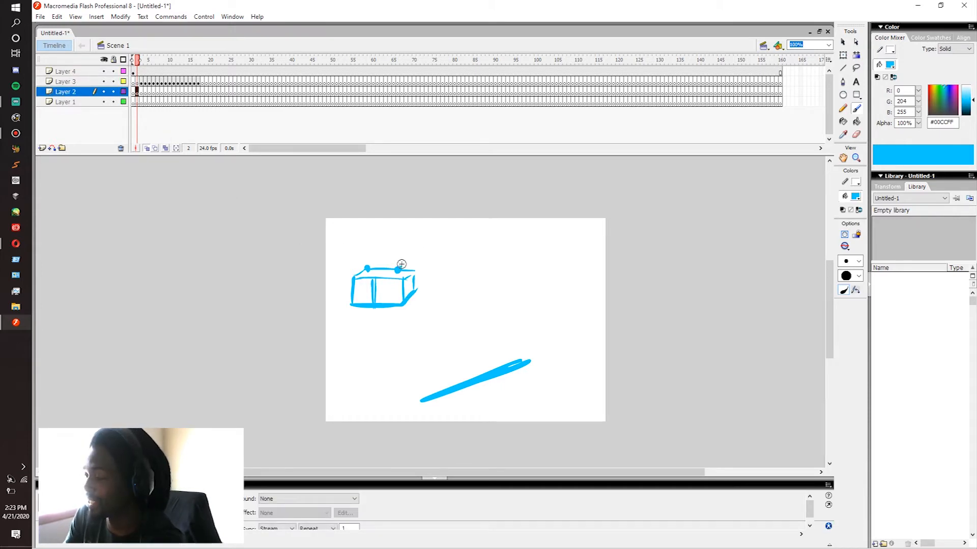
key(Return)
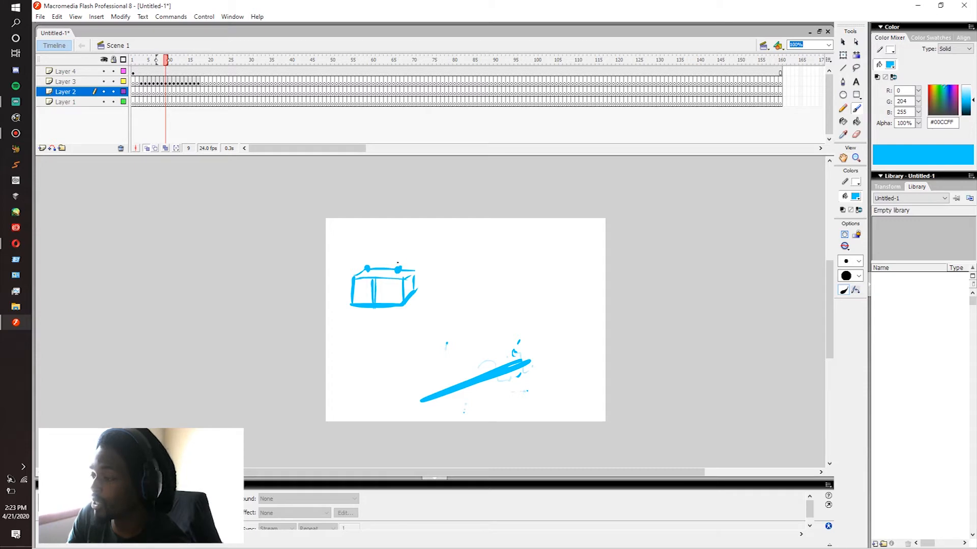
mouse_move(417, 235)
mouse_down()
mouse_move(434, 259)
mouse_move(404, 244)
mouse_up()
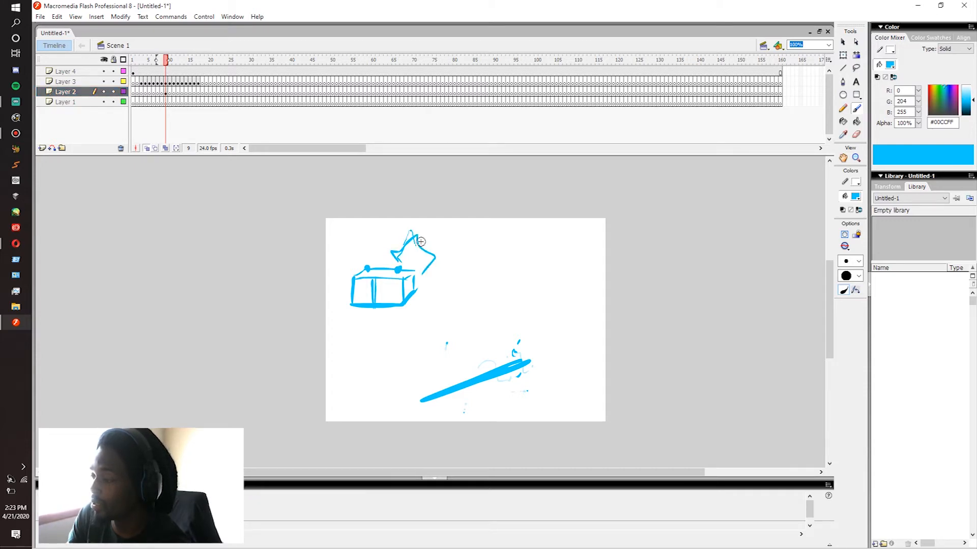
key(period)
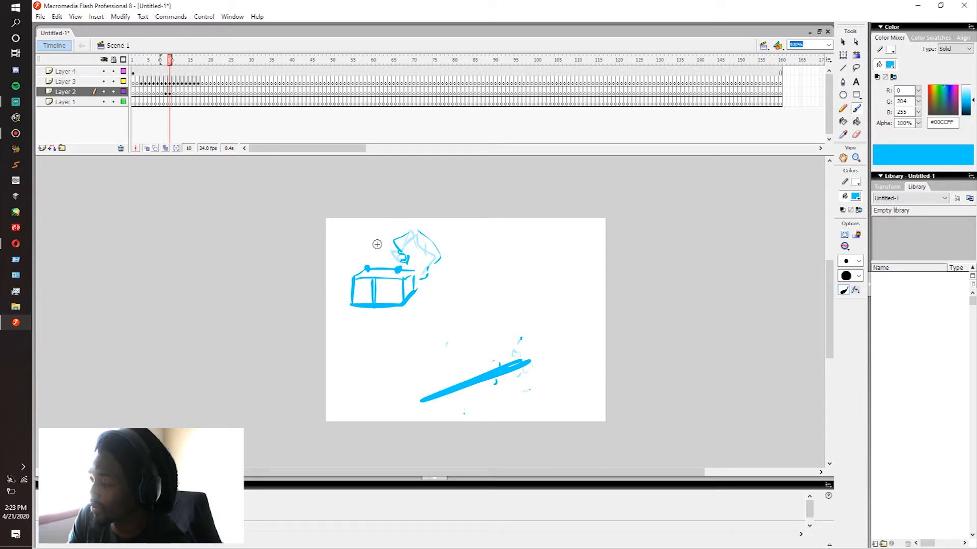
key(period)
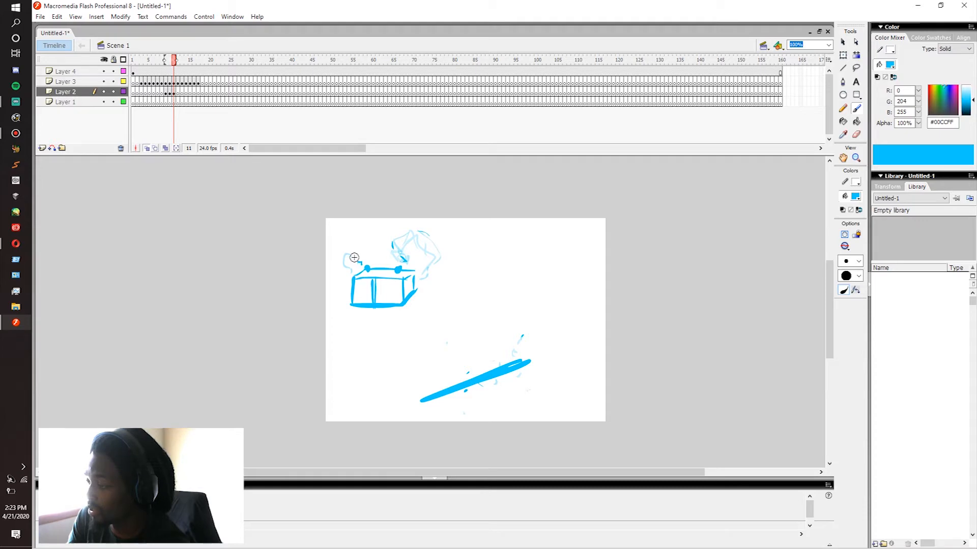
key(period)
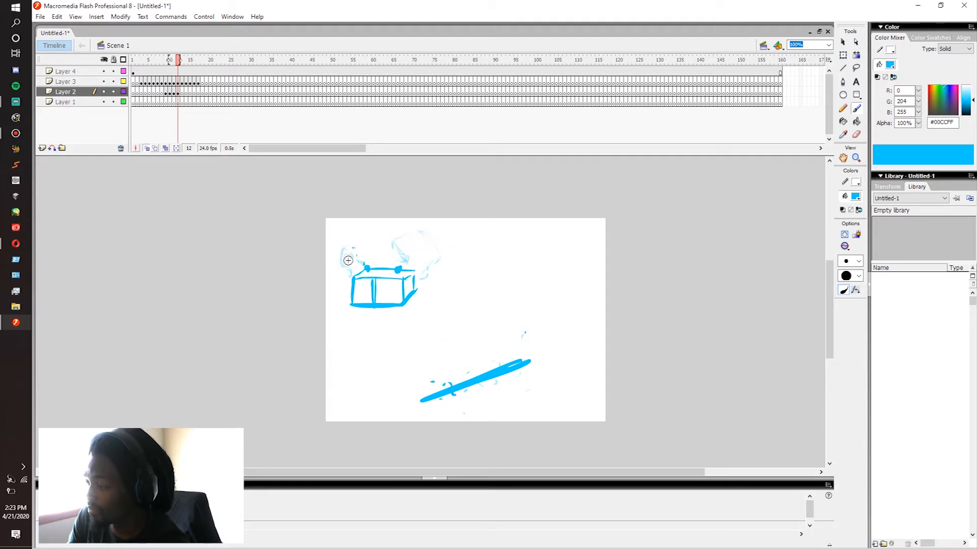
Step: Draw small sparks rising beside the battery's right side on Layer 2, frame by frame from frame 16 to 19
key(period)
key(period)
key(period)
key(period)
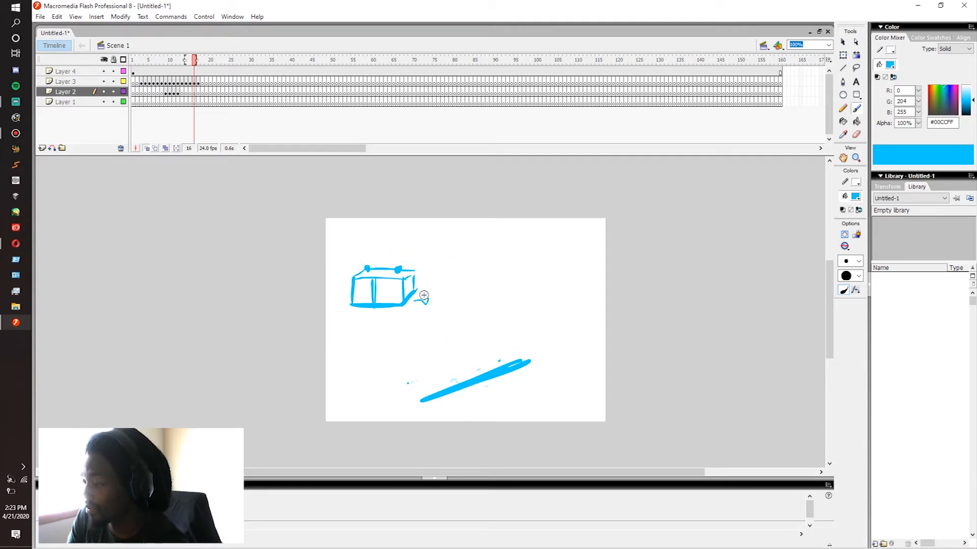
key(period)
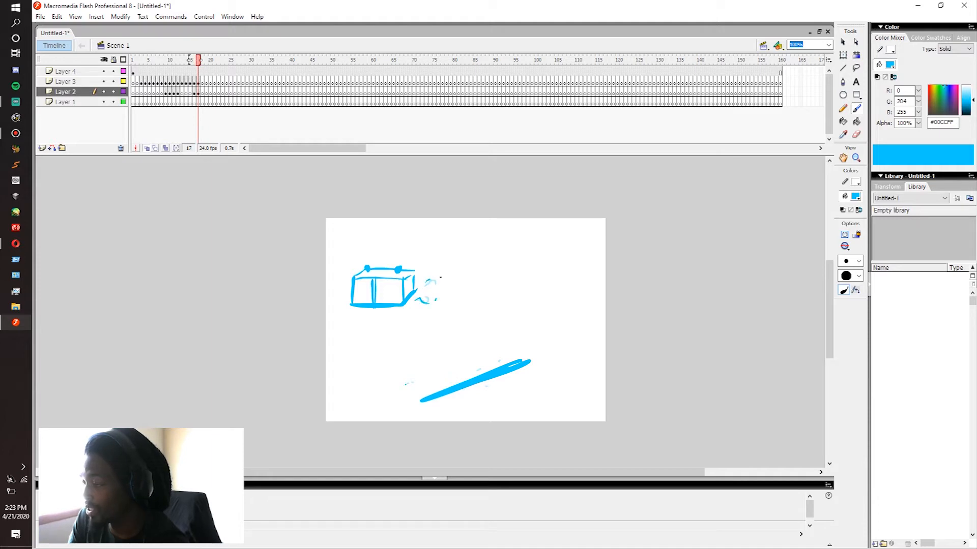
key(period)
Step: Step back and forth through the battery spark frames up to frame 21 to check their motion
key(period)
click(427, 278)
key(comma)
key(comma)
key(comma)
key(comma)
key(comma)
key(comma)
key(period)
key(period)
key(period)
key(period)
key(period)
click(155, 81)
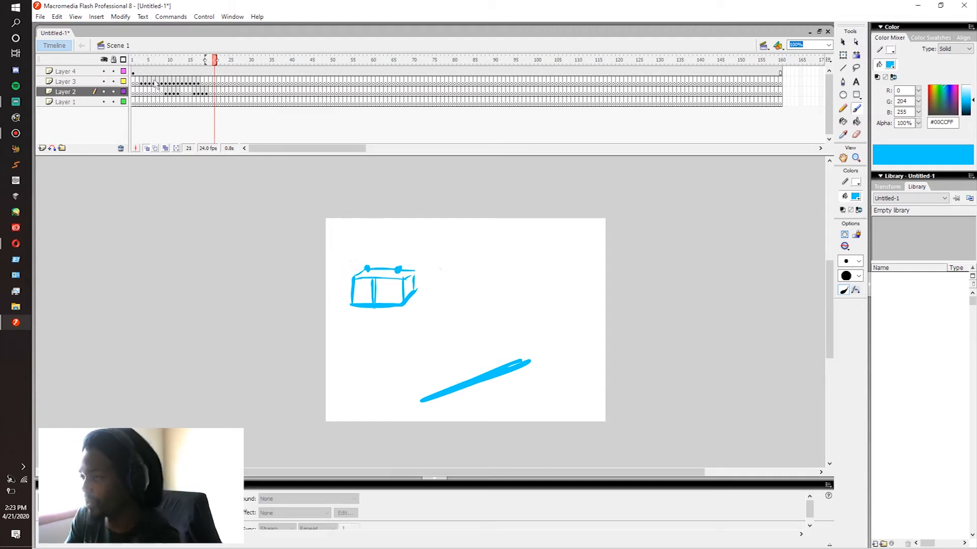
Step: Play the animation repeatedly from its opening frames to review the electricity along the bar and around the battery
click(155, 74)
key(Return)
click(150, 73)
key(Return)
click(150, 73)
key(Return)
click(147, 76)
key(Return)
click(147, 77)
key(Return)
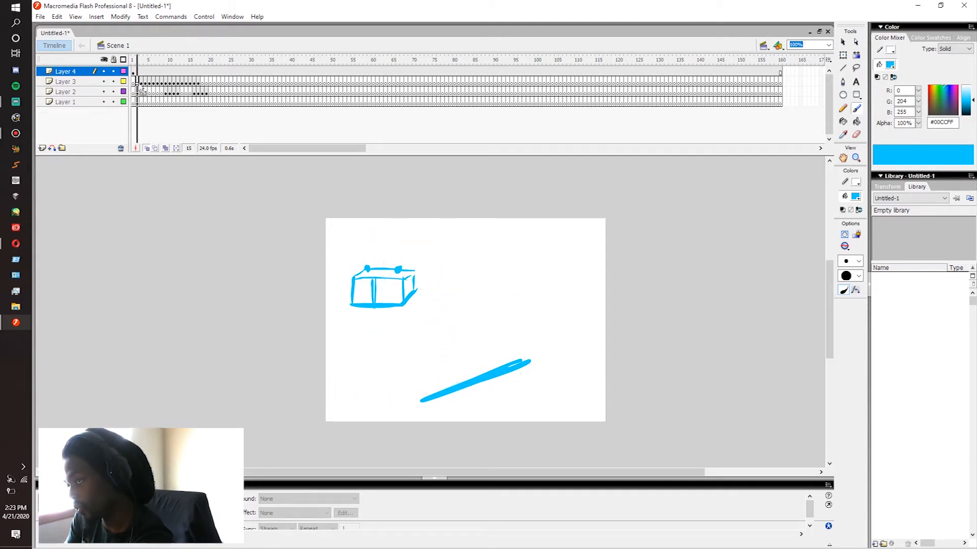
click(139, 83)
key(Return)
click(139, 91)
key(Return)
click(173, 61)
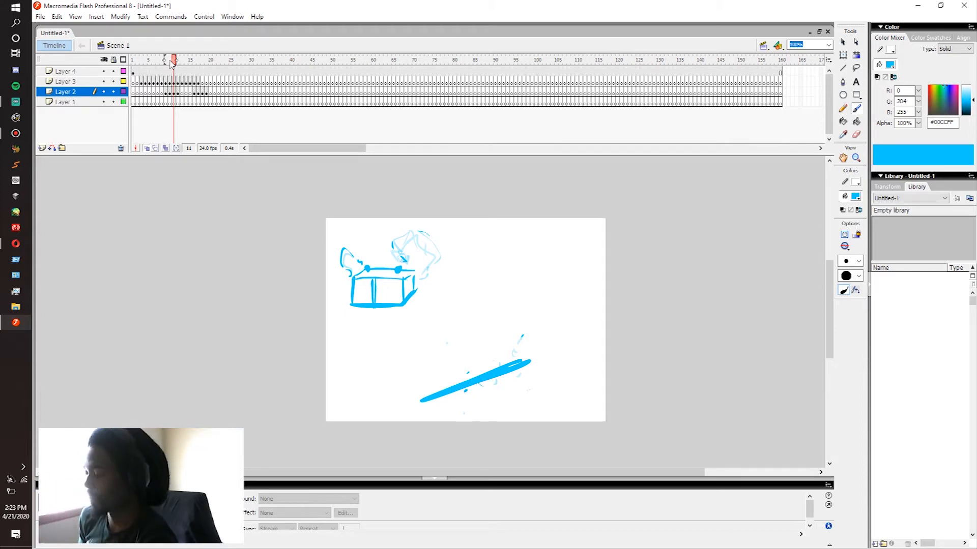
click(144, 92)
key(Return)
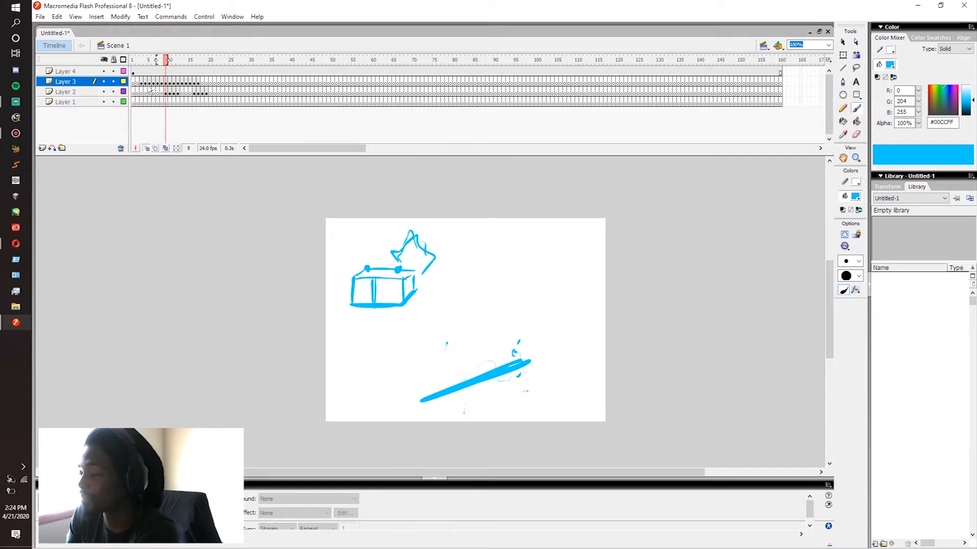
Step: Step back and forth through the Layer 3 frames to examine how the electricity travels along the bar
click(147, 81)
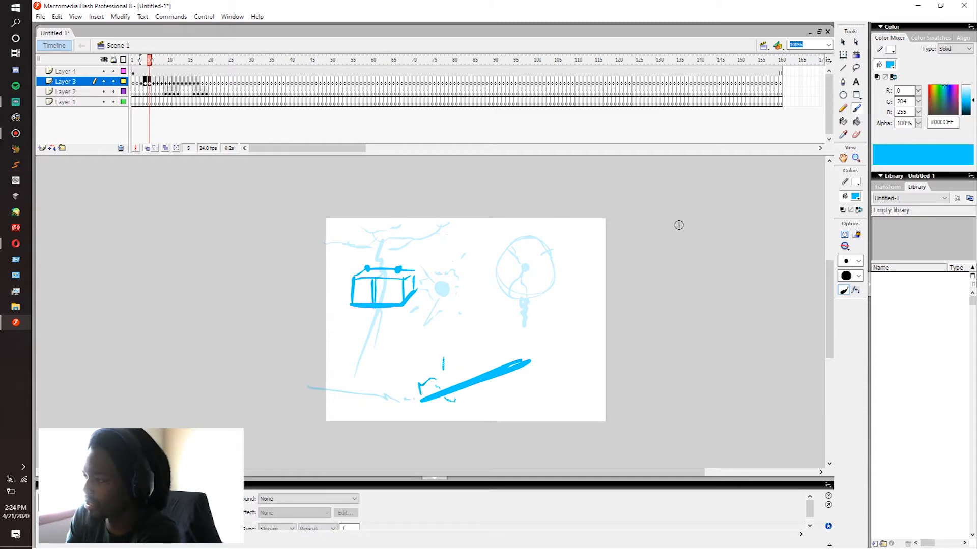
key(period)
key(period)
key(period)
key(period)
key(period)
key(period)
key(period)
key(period)
key(period)
key(period)
key(period)
key(period)
key(period)
mouse_move(145, 93)
mouse_down()
mouse_move(176, 95)
mouse_move(146, 101)
mouse_up()
click(151, 84)
key(period)
key(period)
key(period)
key(period)
key(period)
key(period)
key(period)
key(period)
key(period)
key(period)
key(period)
key(period)
key(comma)
key(comma)
key(comma)
key(comma)
key(comma)
key(comma)
key(comma)
key(comma)
key(comma)
key(comma)
key(comma)
key(comma)
key(comma)
key(comma)
key(comma)
key(period)
key(period)
key(period)
key(period)
key(period)
key(period)
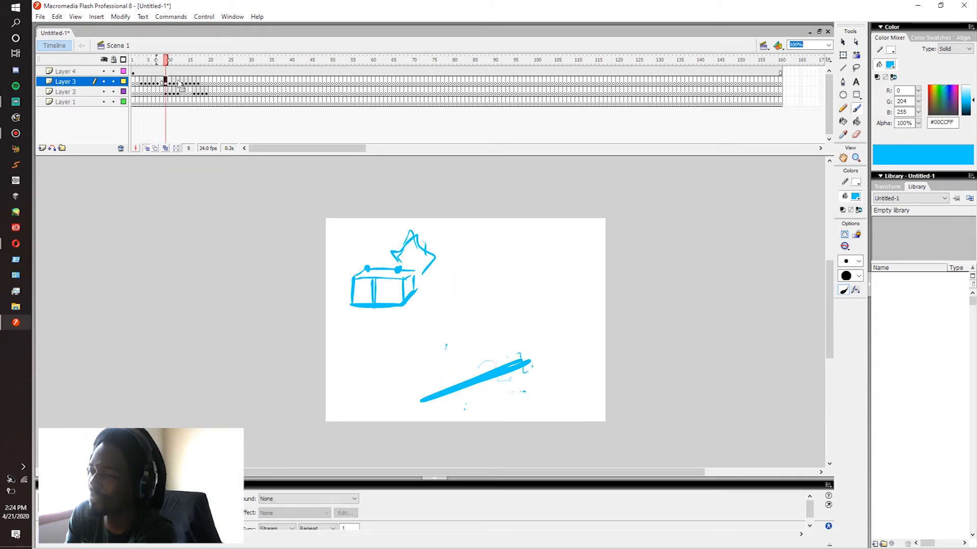
key(period)
key(period)
key(period)
key(period)
key(period)
key(period)
key(period)
key(period)
key(period)
key(period)
key(period)
key(period)
key(period)
key(period)
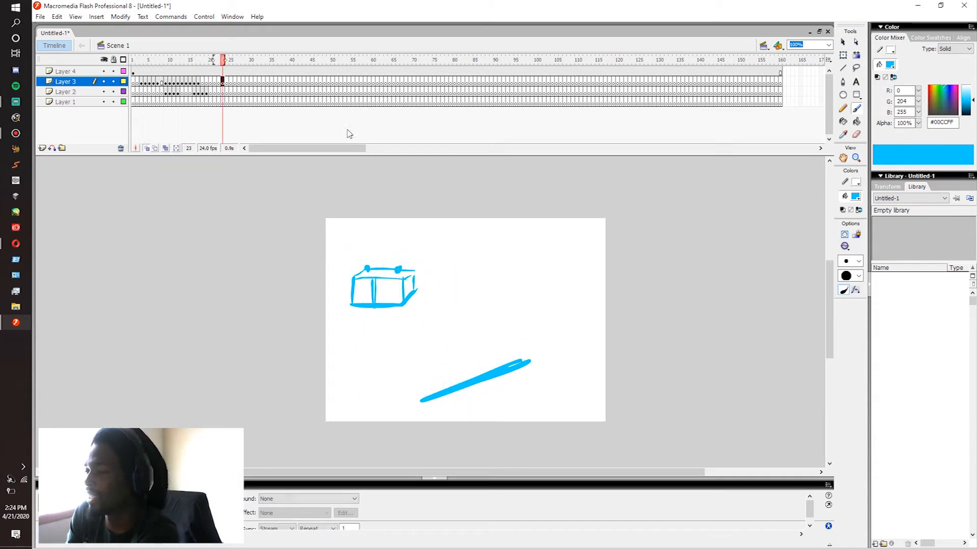
Step: Brush a wavy cloud underside across the upper-right part of the canvas on Layer 4
key(comma)
key(comma)
key(period)
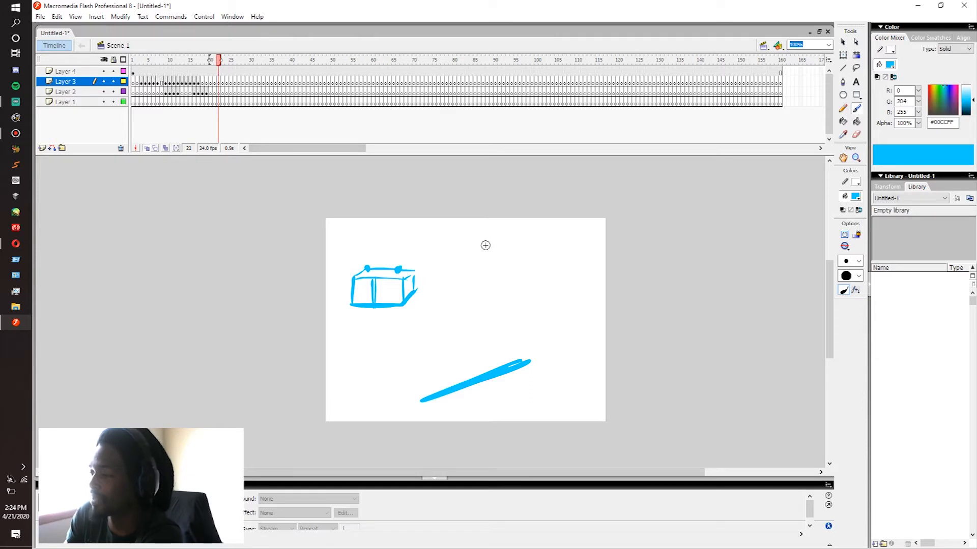
click(224, 73)
mouse_move(485, 225)
mouse_down()
mouse_move(511, 241)
mouse_move(523, 229)
mouse_move(536, 236)
mouse_move(565, 224)
mouse_move(541, 237)
mouse_move(559, 247)
mouse_move(594, 236)
mouse_up()
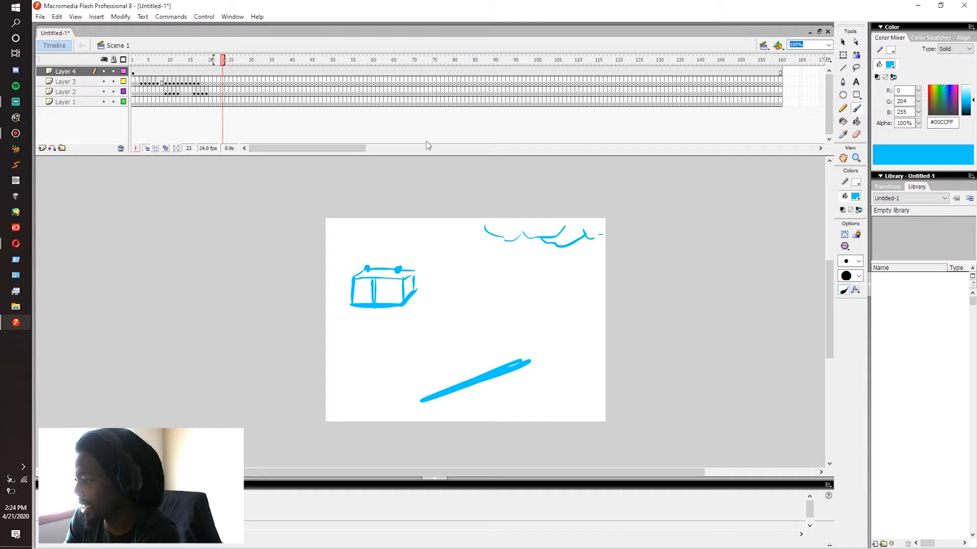
Step: Draw a lightning bolt growing downward from the cloud on Layer 3, frame by frame from frame 23 to 25
click(223, 83)
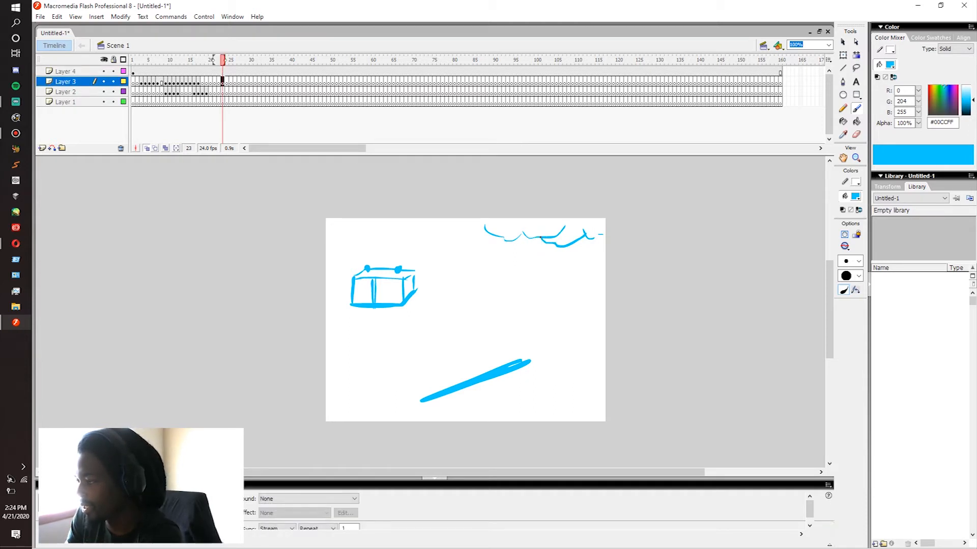
drag(540, 240, 535, 258)
key(.)
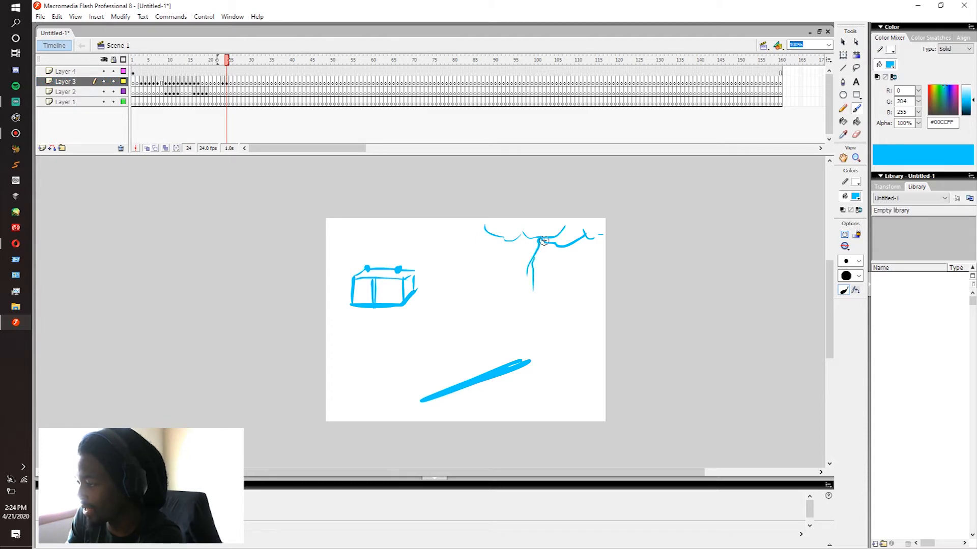
key(.)
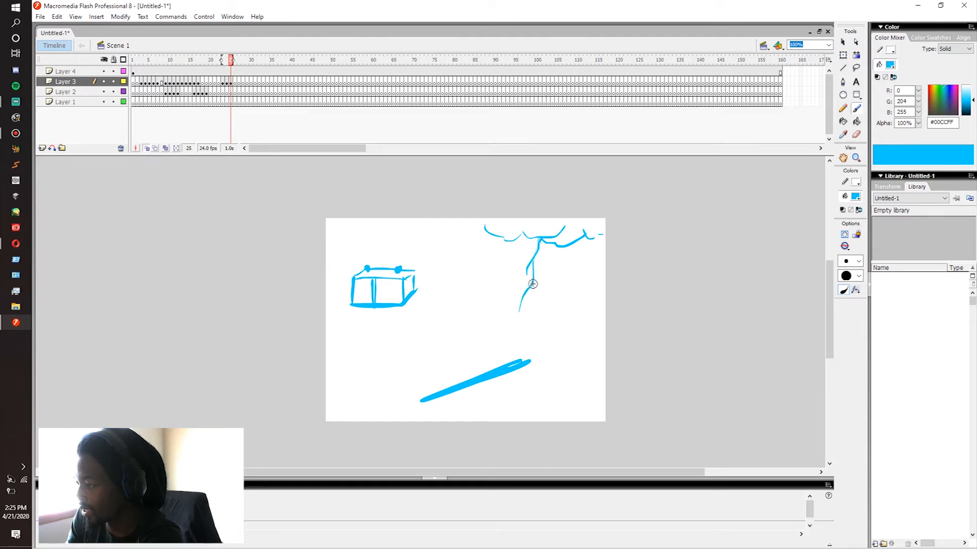
key(.)
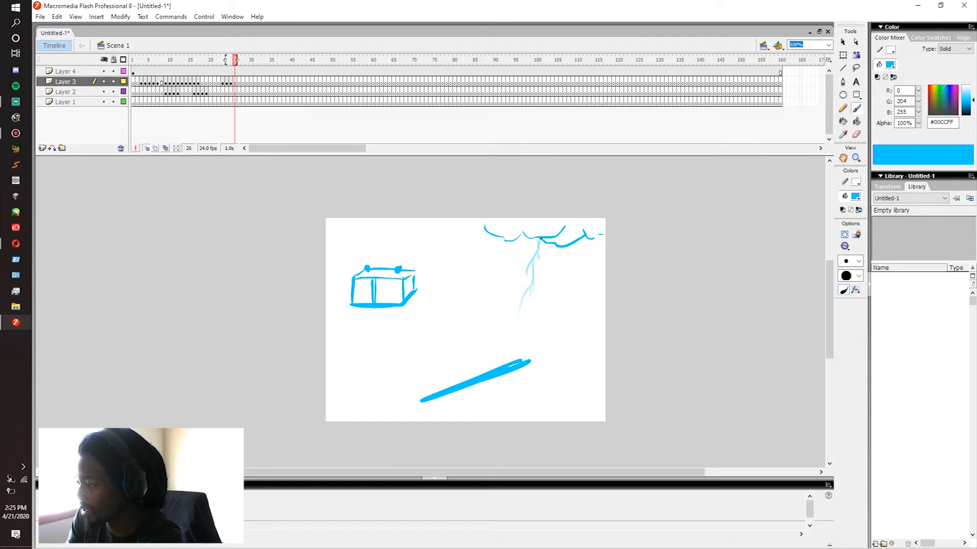
Step: Extend the bolt down toward the bar and break it into dissipating fragments on Layer 3, frame by frame from frame 26 to 29
drag(518, 288, 537, 239)
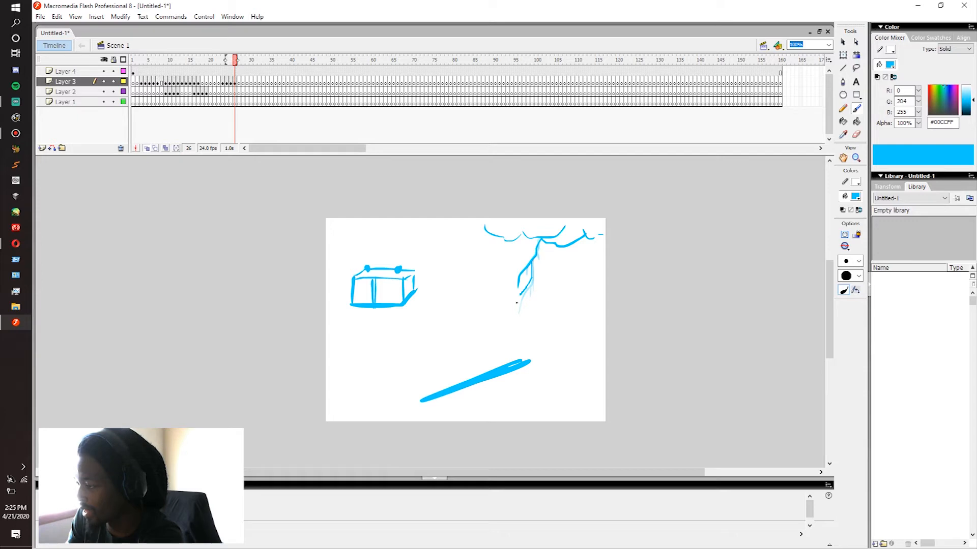
mouse_move(505, 347)
mouse_down()
mouse_move(516, 326)
mouse_move(523, 330)
mouse_move(538, 252)
mouse_up()
key(F7)
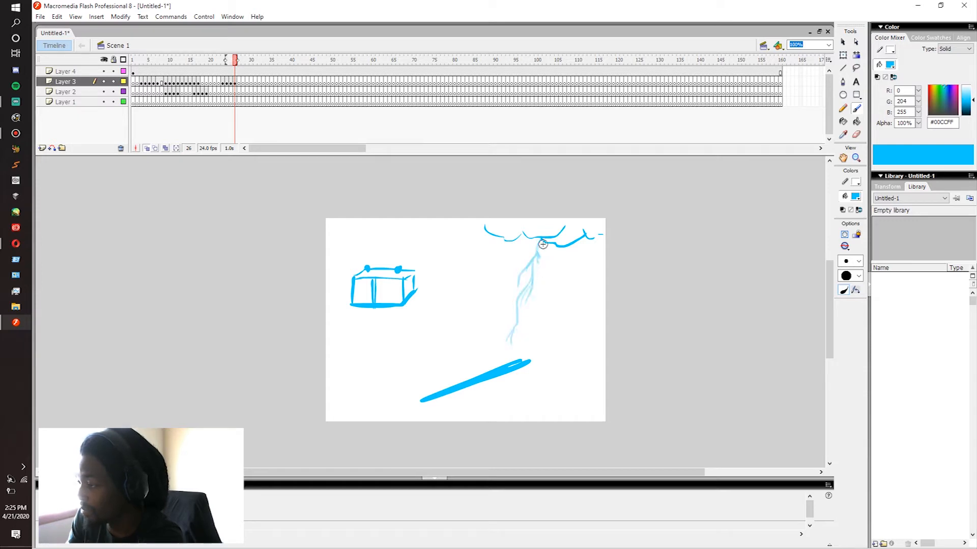
drag(534, 259, 532, 267)
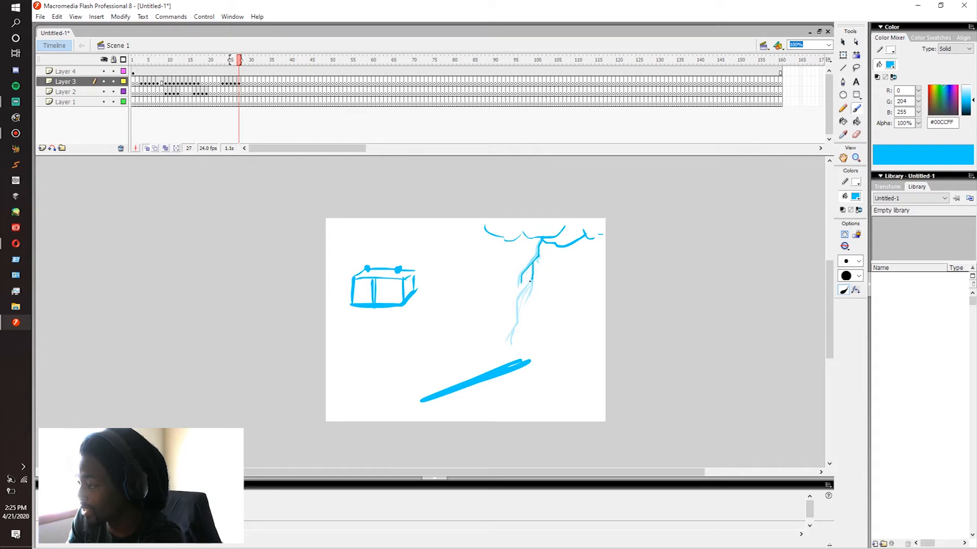
mouse_move(516, 326)
mouse_down()
mouse_move(505, 352)
mouse_move(533, 287)
mouse_up()
key(F7)
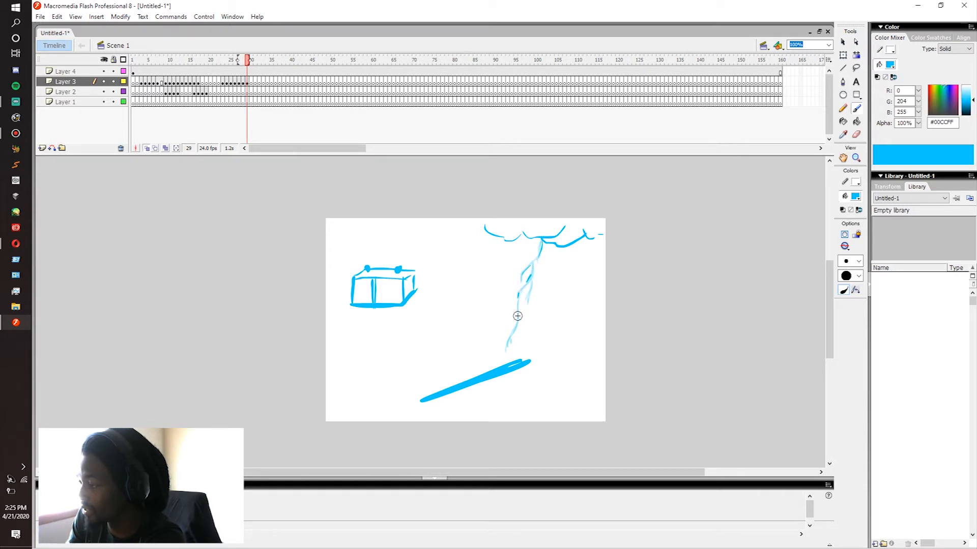
key(period)
key(period)
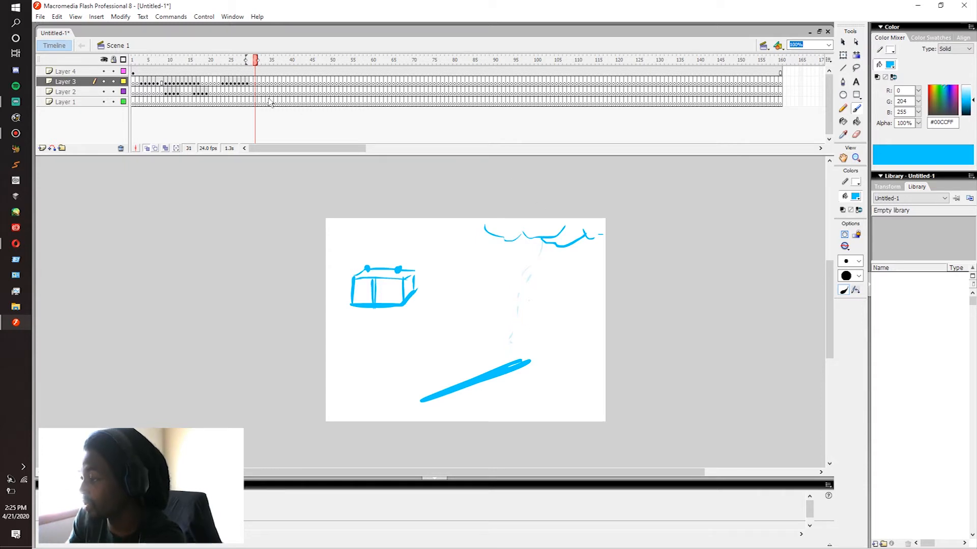
Step: Play the lightning strike repeatedly from around frame 23 to check its timing and motion
mouse_move(210, 81)
mouse_down()
mouse_move(271, 78)
mouse_move(223, 80)
mouse_up()
click(223, 83)
key(Return)
click(219, 85)
key(Return)
click(215, 91)
key(Return)
click(215, 92)
key(Return)
click(215, 92)
key(Return)
click(215, 92)
key(Return)
click(218, 85)
key(Return)
click(219, 83)
key(Return)
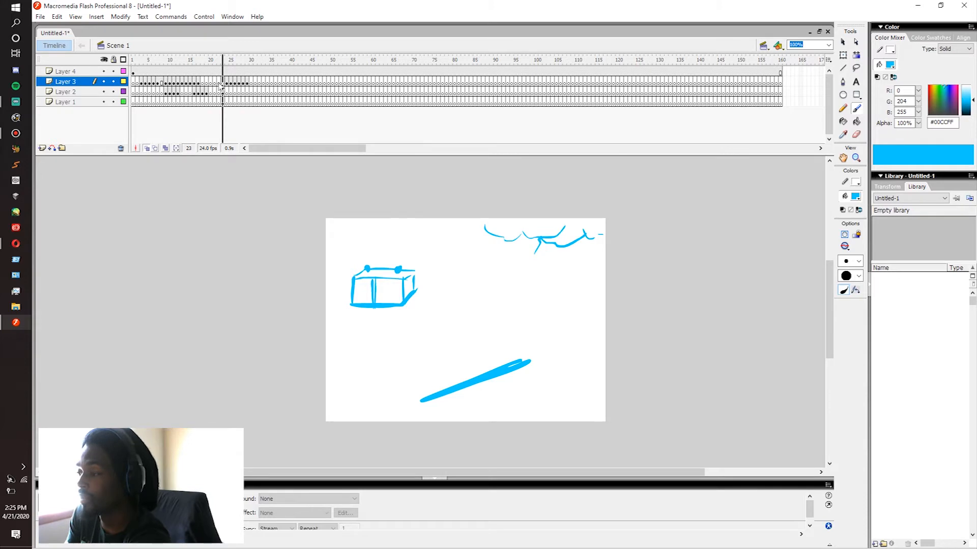
click(221, 86)
key(Return)
click(221, 85)
key(Return)
click(219, 84)
key(Return)
click(223, 84)
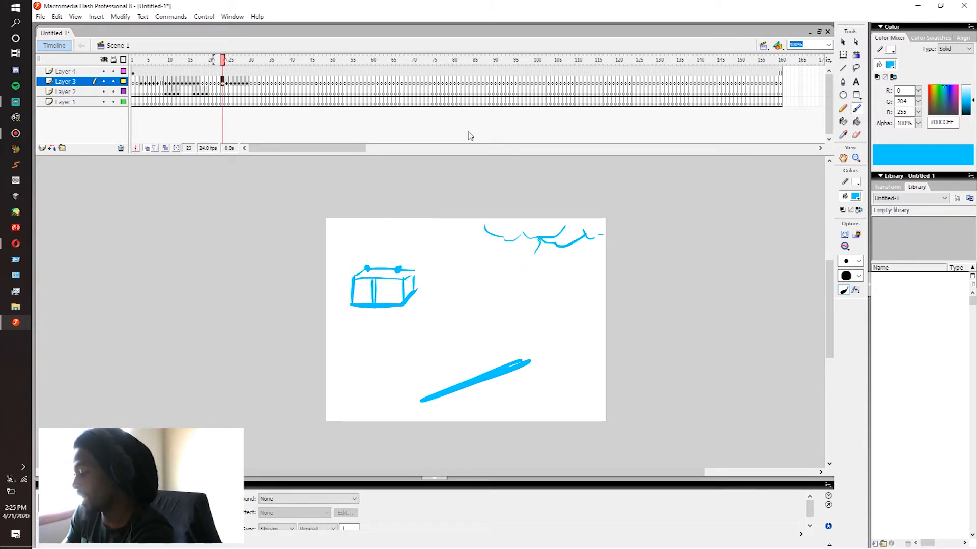
key(Return)
Step: Brush a second, complete lightning bolt from the cloud down toward the bar on Layer 2 at frame 23
click(224, 91)
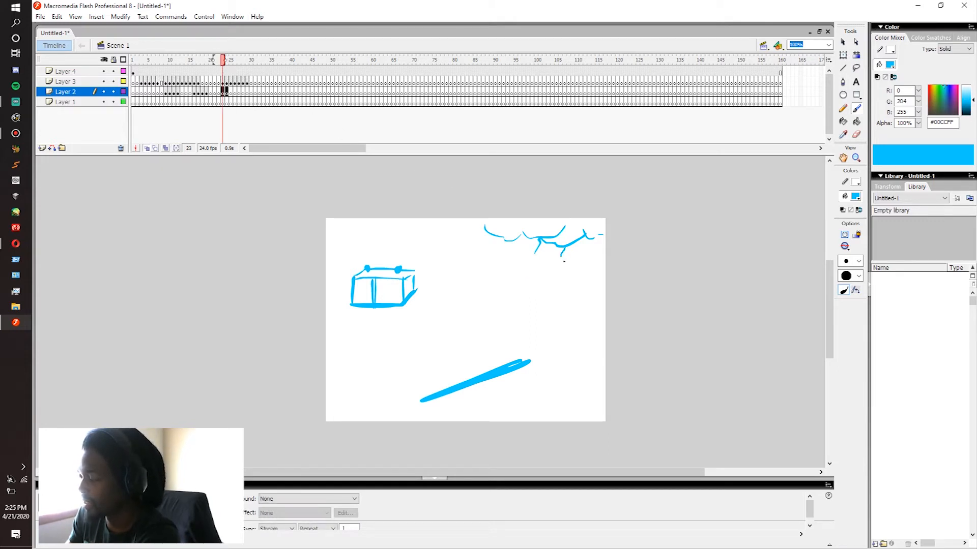
mouse_move(534, 339)
mouse_down()
mouse_move(549, 300)
mouse_move(543, 348)
mouse_move(564, 269)
mouse_up()
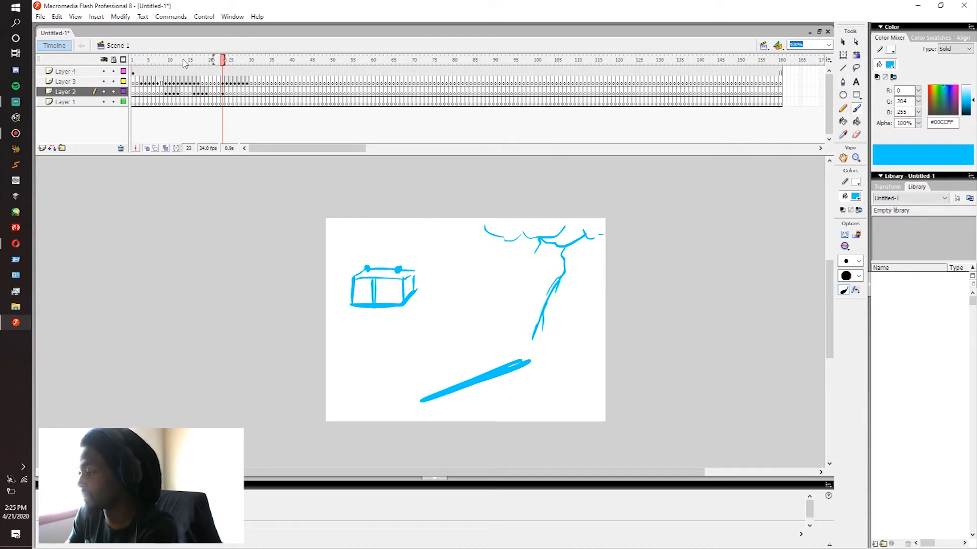
click(223, 92)
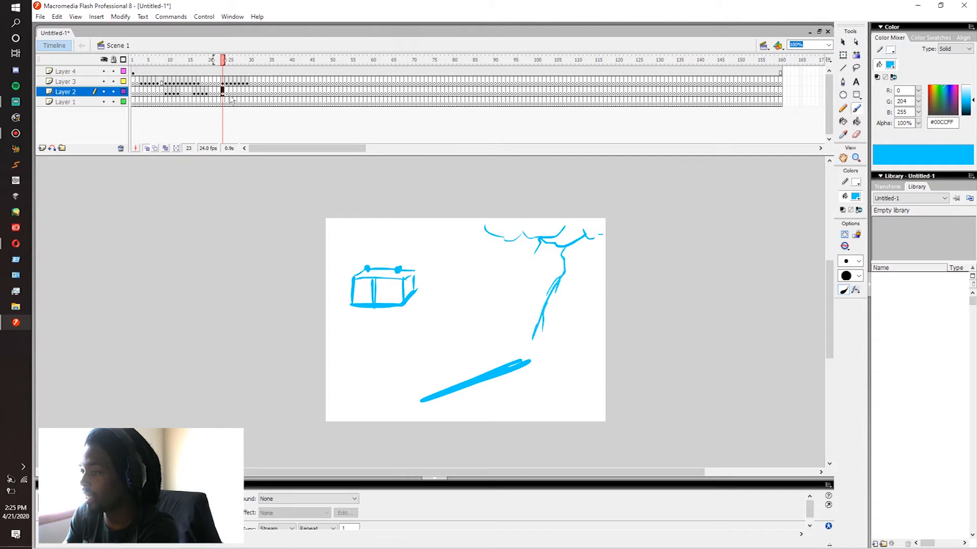
Step: Extend the second bolt's exposure on Layer 2 and add a keyframe at frame 31
key(F5)
key(F5)
key(F5)
key(F5)
key(F5)
key(F5)
key(F5)
key(F5)
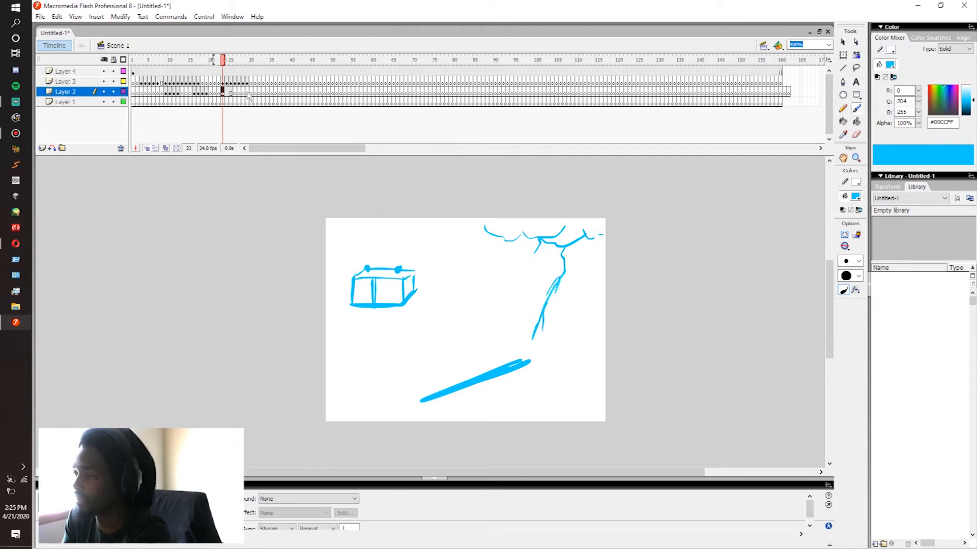
click(256, 93)
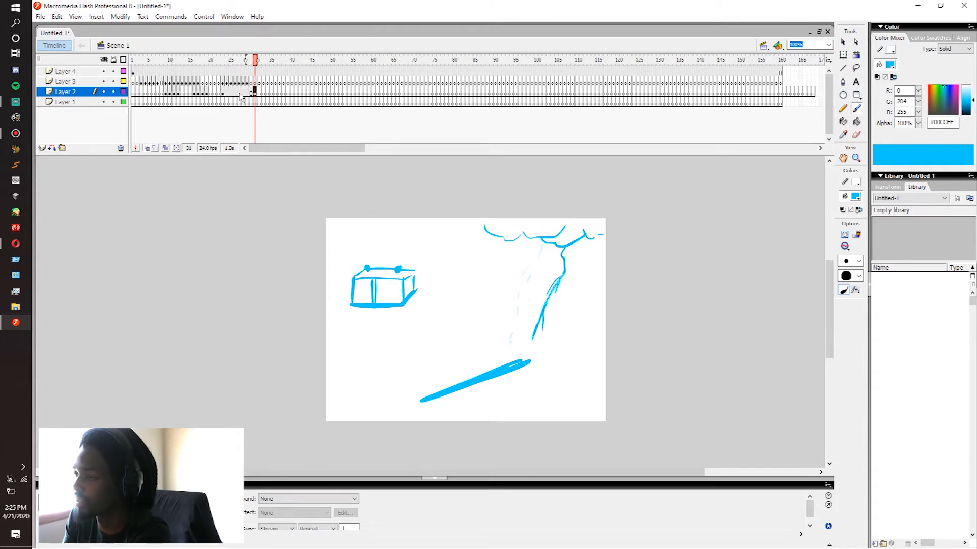
Step: Apply a shape tween to the second bolt from frame 23 to 31 and lower its fill alpha at frame 31 to fade it out
right_click(242, 96)
click(231, 92)
click(167, 524)
click(256, 93)
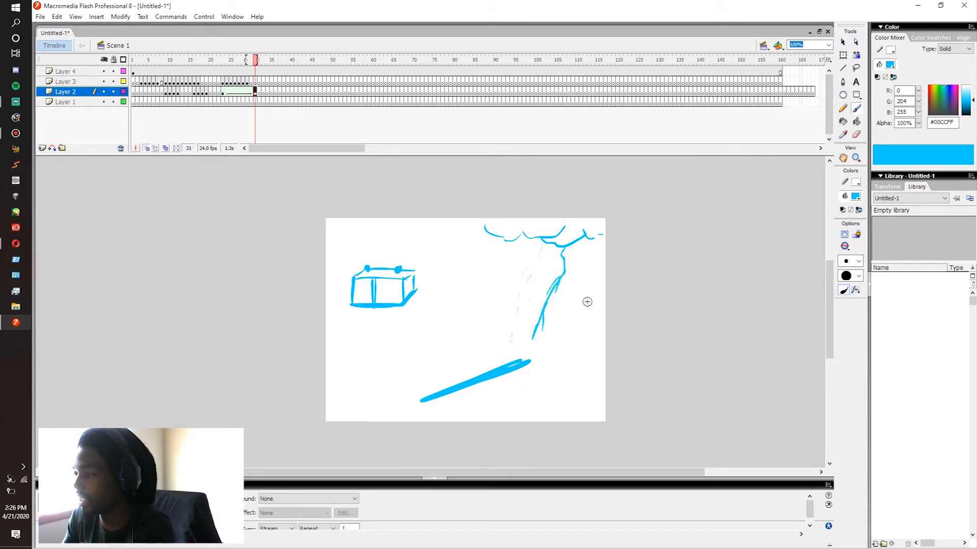
drag(918, 124, 894, 292)
Step: Play the section around frame 23 repeatedly to compare the frame-by-frame bolt with the fading tweened bolt
click(217, 90)
key(Return)
click(220, 84)
key(Return)
click(219, 85)
key(Return)
click(201, 84)
key(Return)
click(202, 85)
key(Return)
click(207, 85)
key(Return)
click(214, 82)
key(Return)
click(219, 75)
key(Return)
click(219, 74)
key(Return)
click(219, 75)
click(222, 81)
key(Return)
click(218, 82)
key(Return)
click(210, 82)
key(Return)
click(161, 83)
key(Return)
click(238, 82)
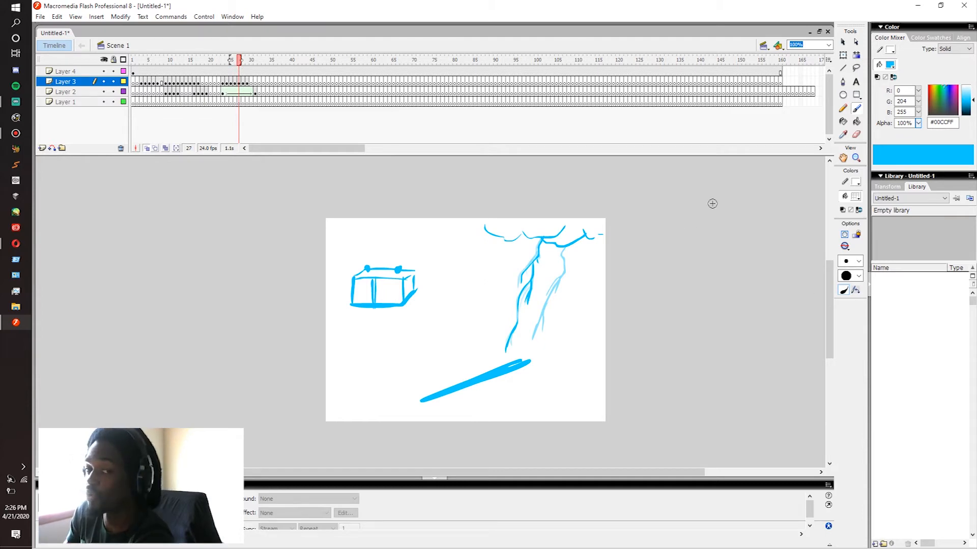
Step: Play the whole animation from the first frame to review all the electricity effects
mouse_move(133, 92)
mouse_down()
mouse_move(165, 93)
mouse_move(133, 93)
mouse_up()
key(Return)
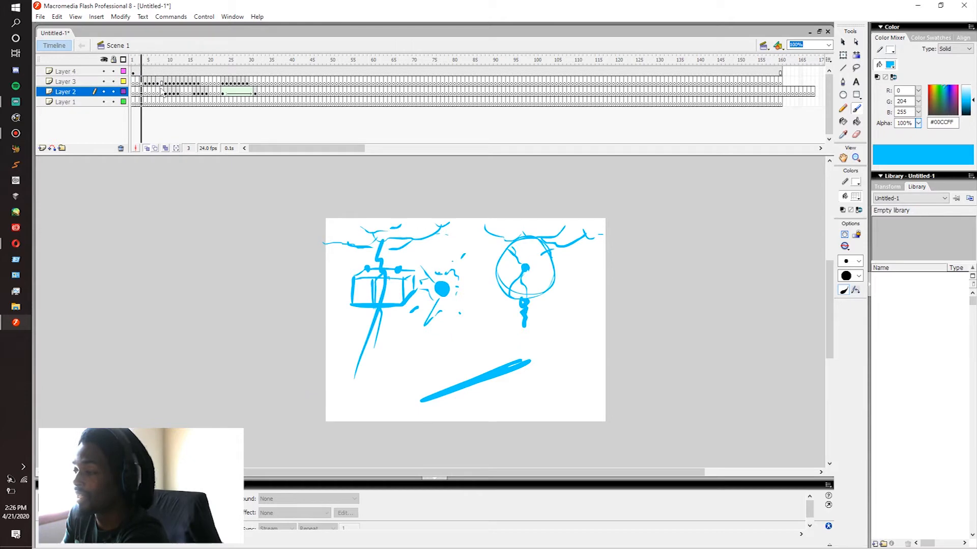
key(Return)
click(167, 94)
key(Return)
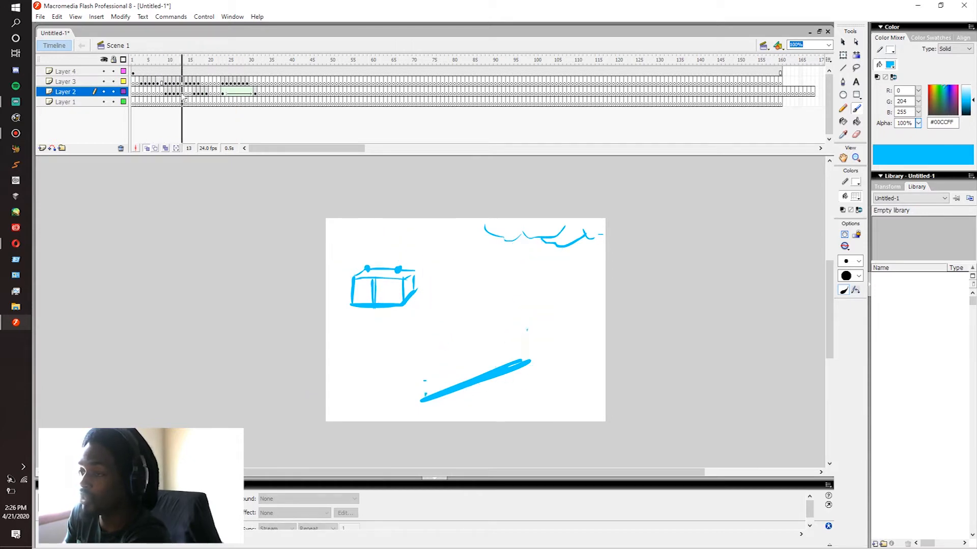
click(266, 82)
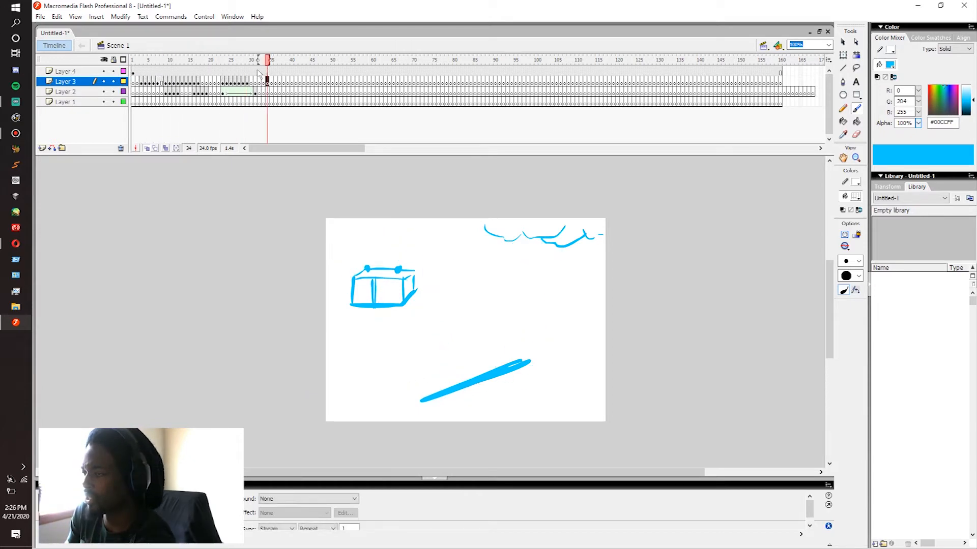
click(263, 72)
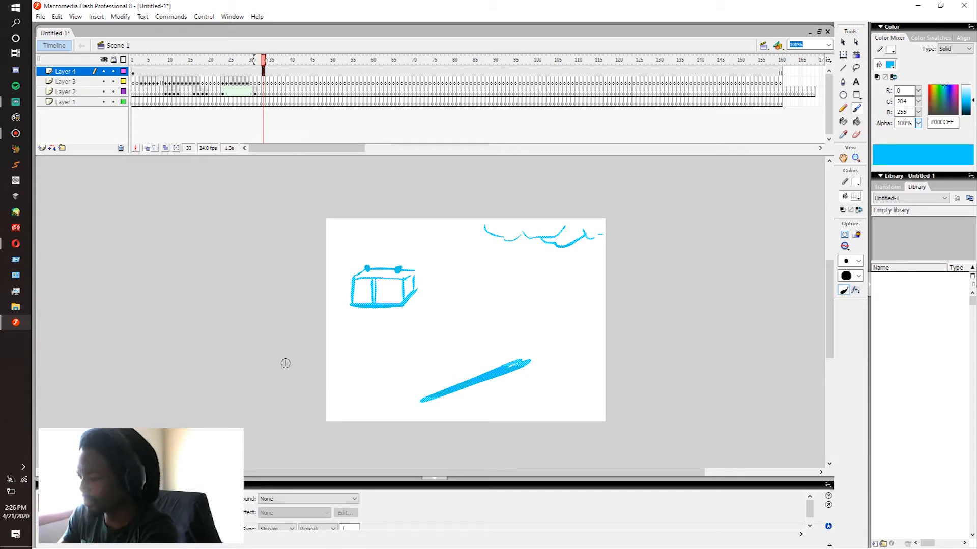
drag(289, 391, 306, 396)
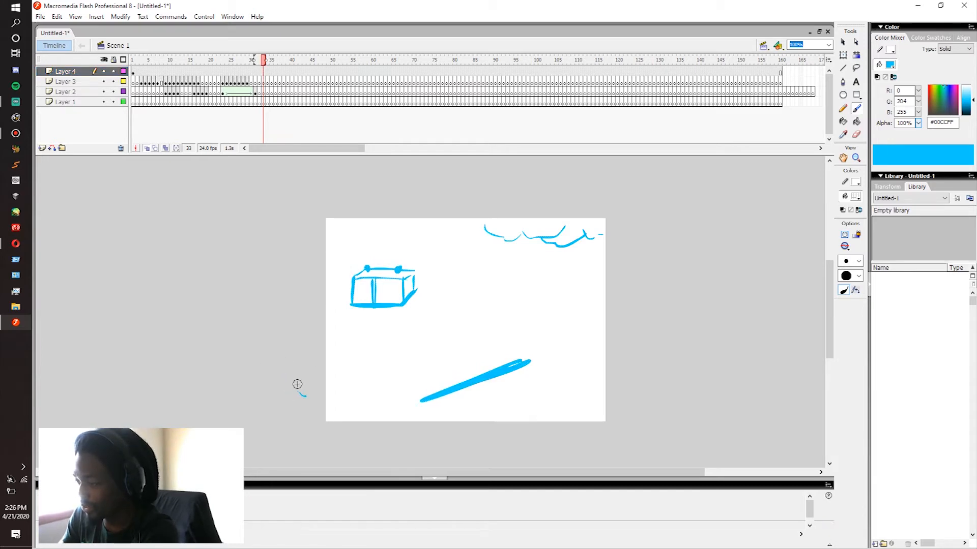
click(263, 72)
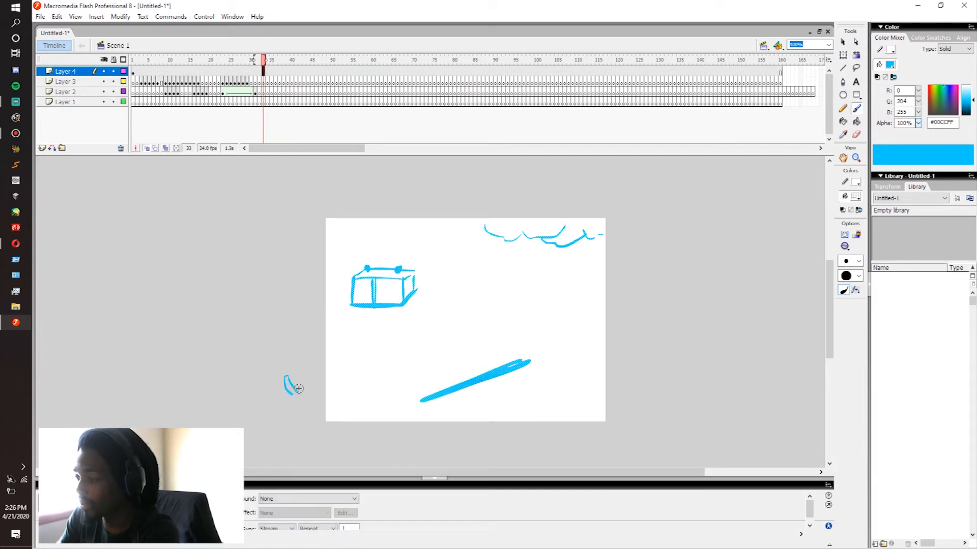
mouse_move(309, 388)
mouse_down()
mouse_move(314, 378)
mouse_move(359, 385)
mouse_up()
key(ctrl+z)
key(ctrl+z)
key(ctrl+z)
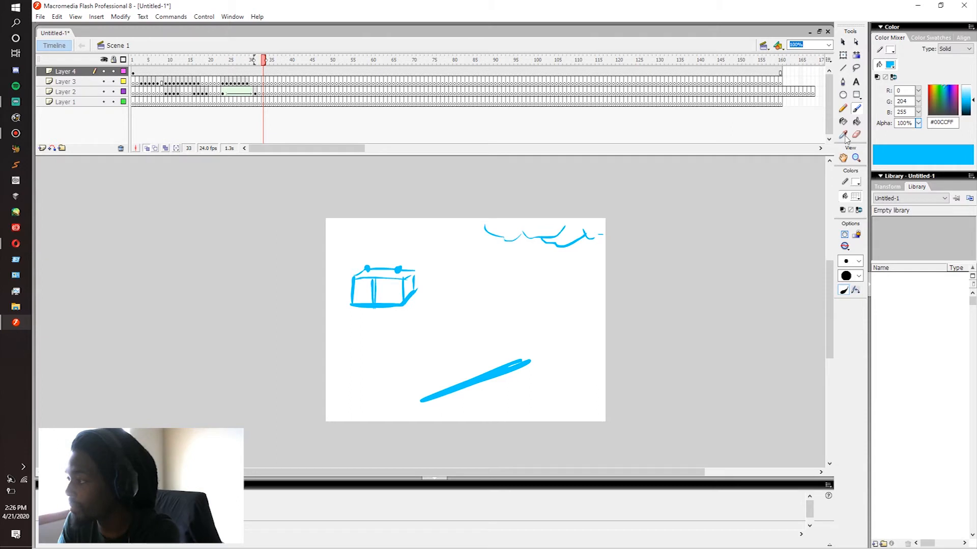
click(918, 123)
click(918, 124)
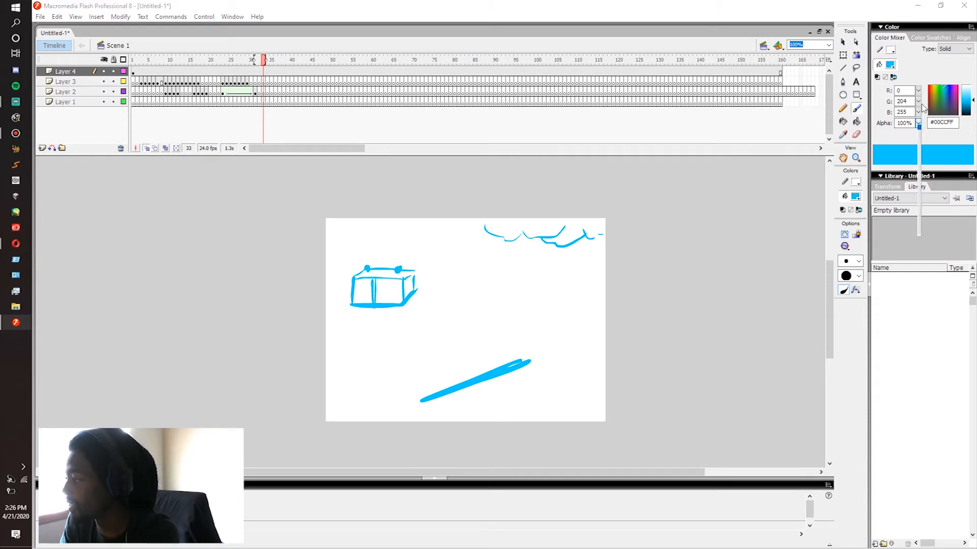
click(267, 87)
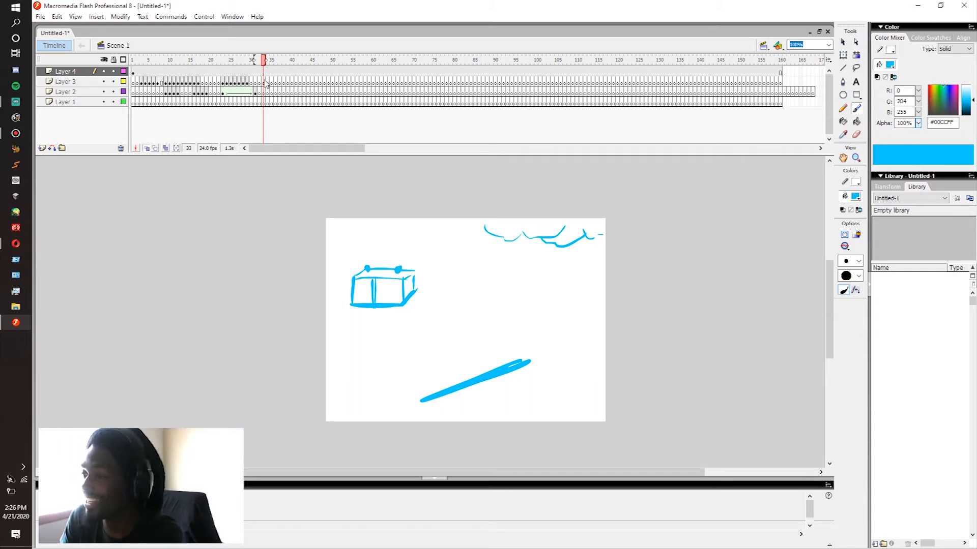
Step: Brush a rough figure with a round energy core and curved strokes around it on Layer 4, overlapping the stage's lower-left corner
click(264, 83)
click(264, 72)
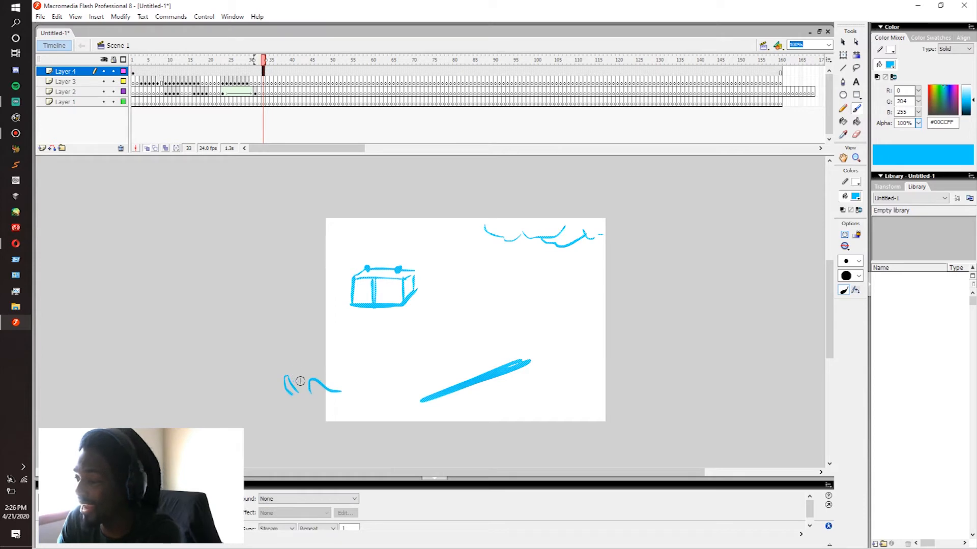
drag(307, 407, 283, 396)
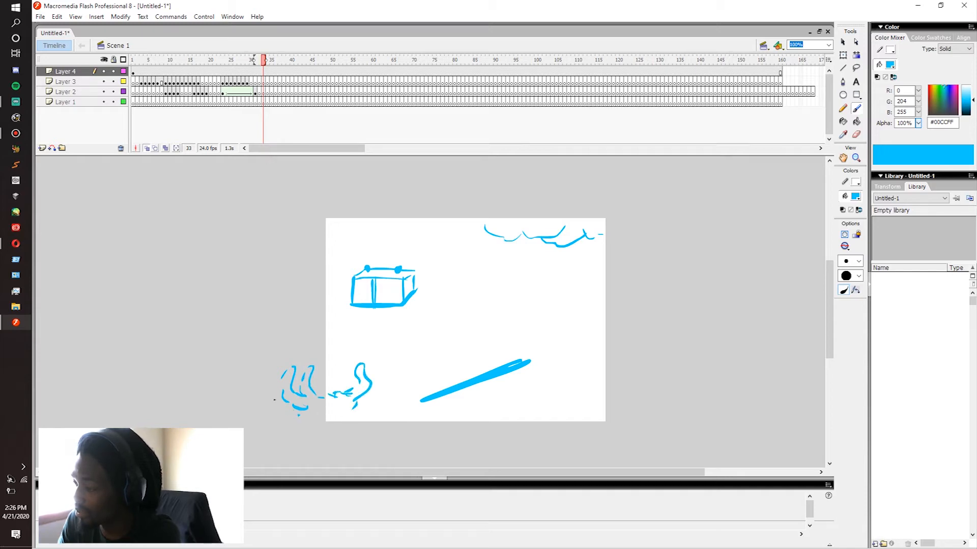
drag(328, 405, 357, 415)
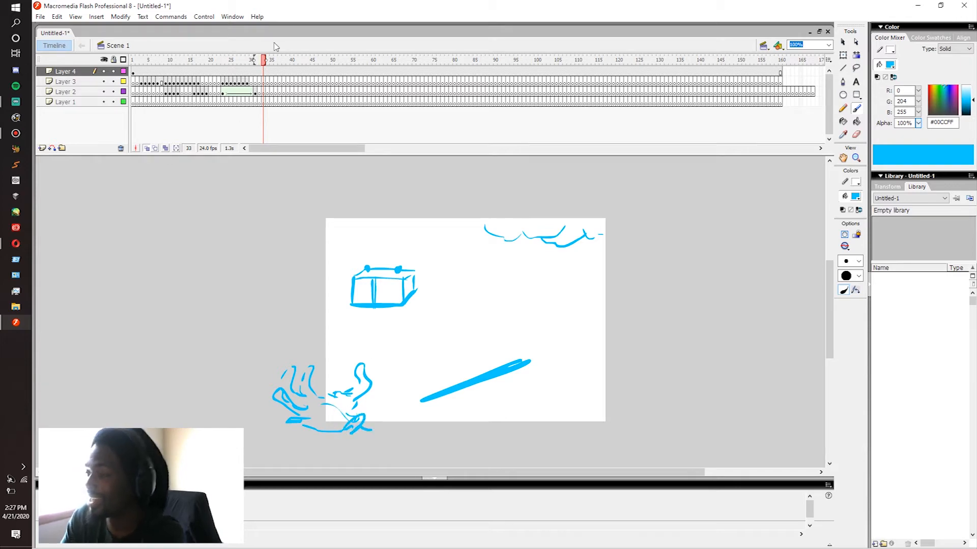
click(263, 81)
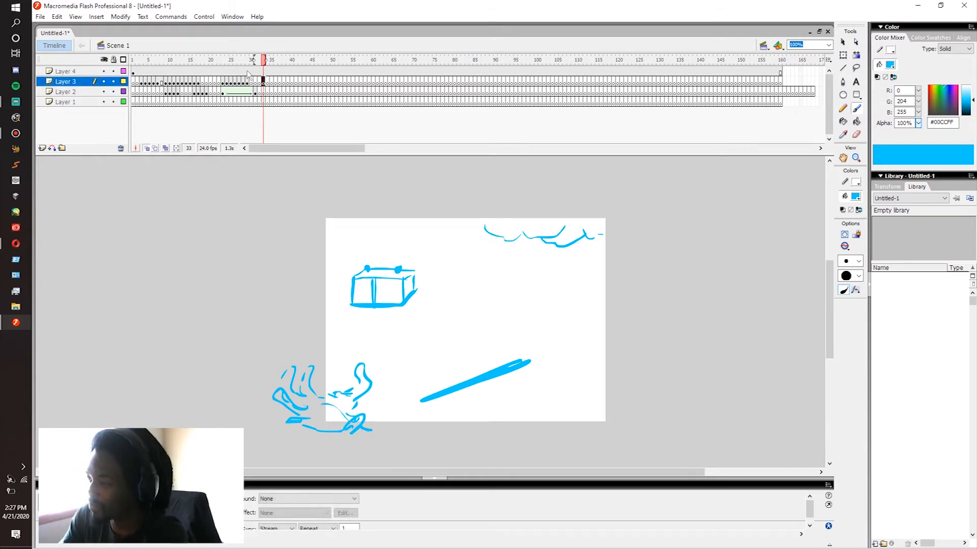
click(263, 71)
drag(316, 387, 336, 376)
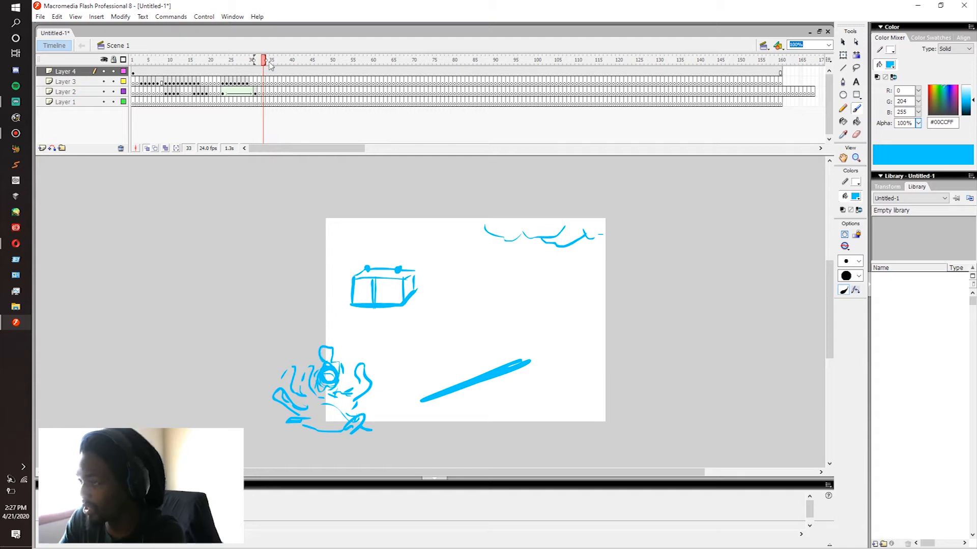
Step: Draw the first two frames of electric arcs around the energy core on Layer 3, at keyframes 33 and 34
click(264, 82)
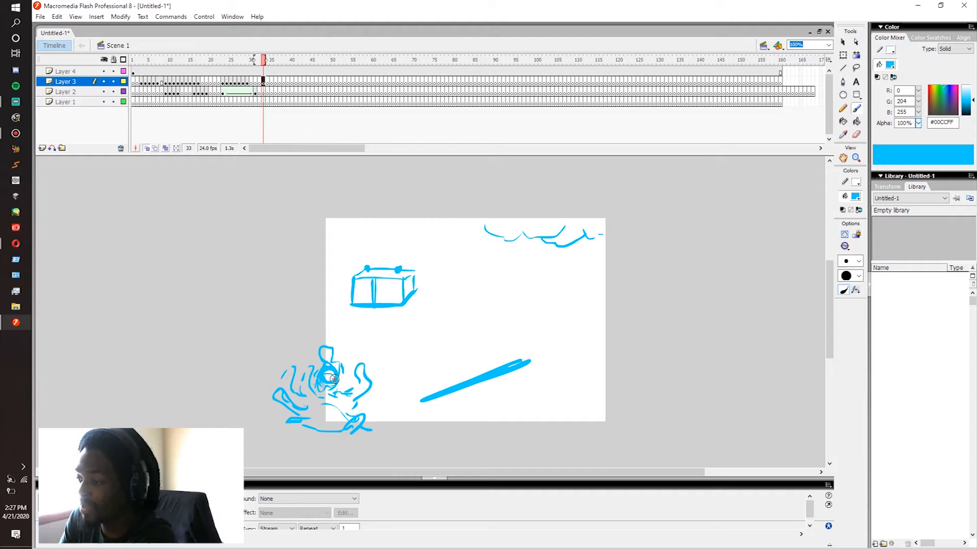
drag(345, 393, 346, 411)
key(F6)
drag(358, 363, 385, 376)
drag(351, 407, 342, 413)
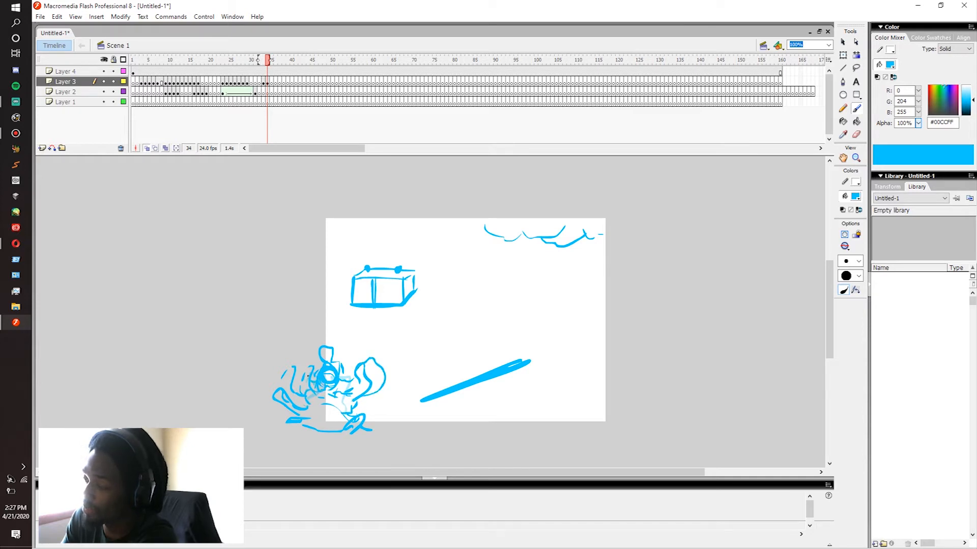
Step: Continue the arcs around the core frame by frame on Layer 3, drawing new strokes on frames 35 to 37
key(period)
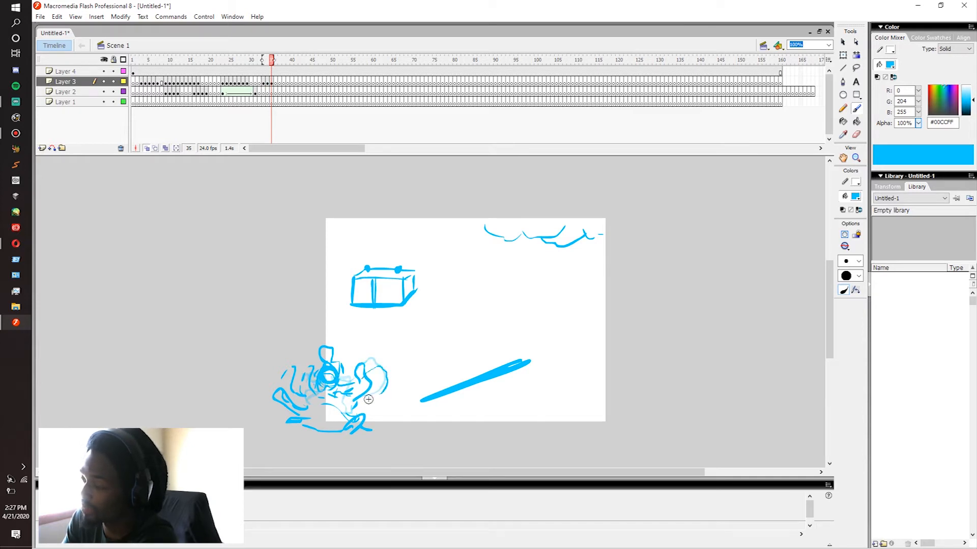
key(comma)
key(period)
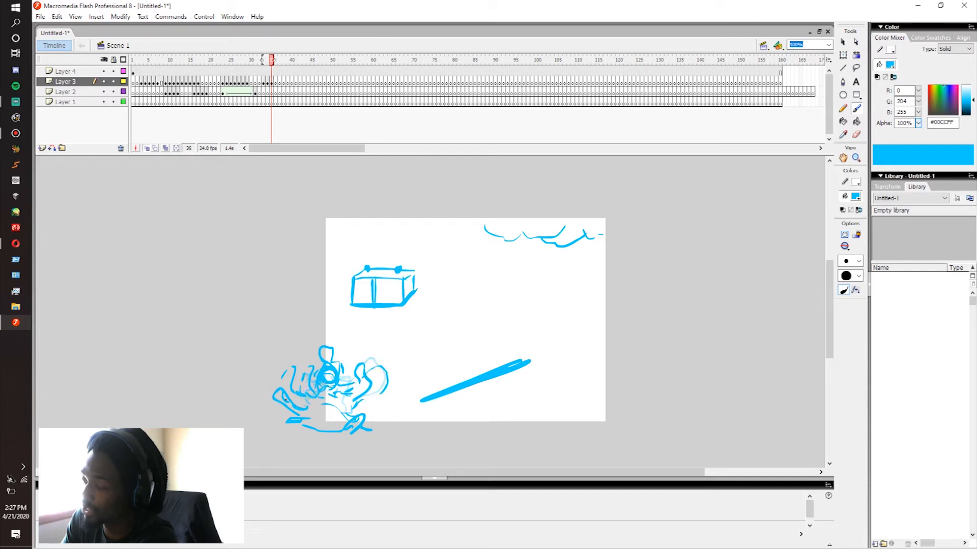
key(period)
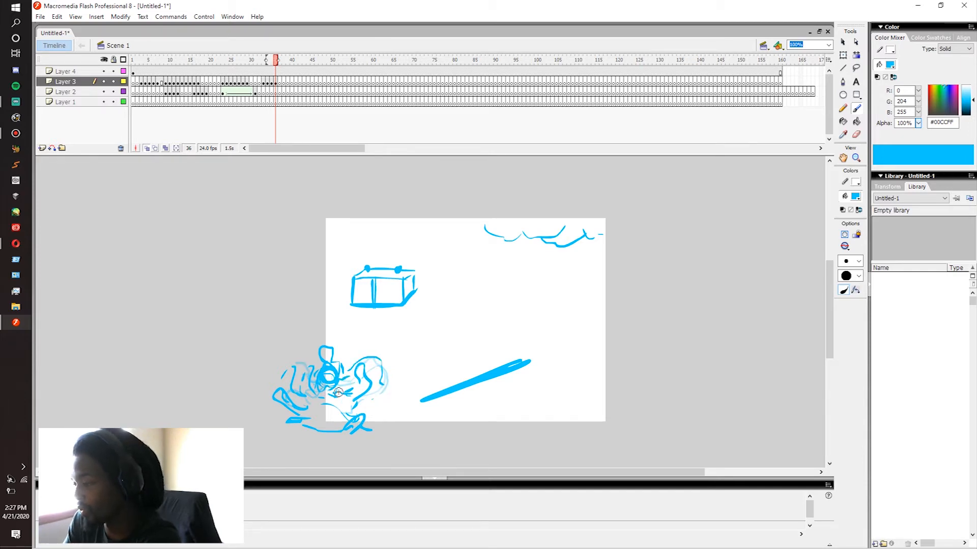
key(period)
key(comma)
key(period)
key(period)
Step: Play the section leading into the core's arcs repeatedly to check how the new electricity moves
click(258, 72)
key(Return)
click(254, 72)
key(Return)
click(254, 72)
key(Return)
click(219, 68)
key(Return)
click(216, 68)
key(Return)
click(215, 68)
key(Return)
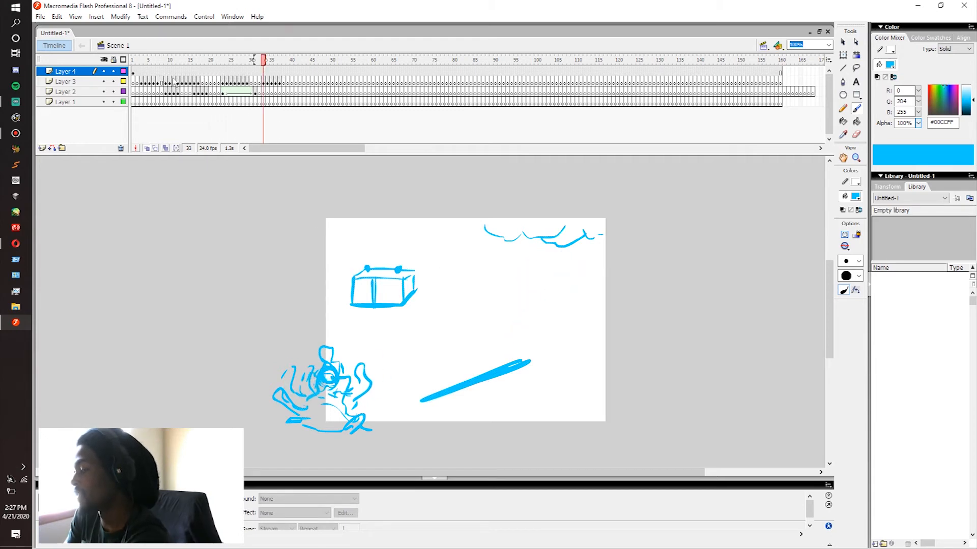
Step: Step back and forth through frames 33 to 41 to examine how the arcs around the core change and disappear
drag(140, 72, 273, 82)
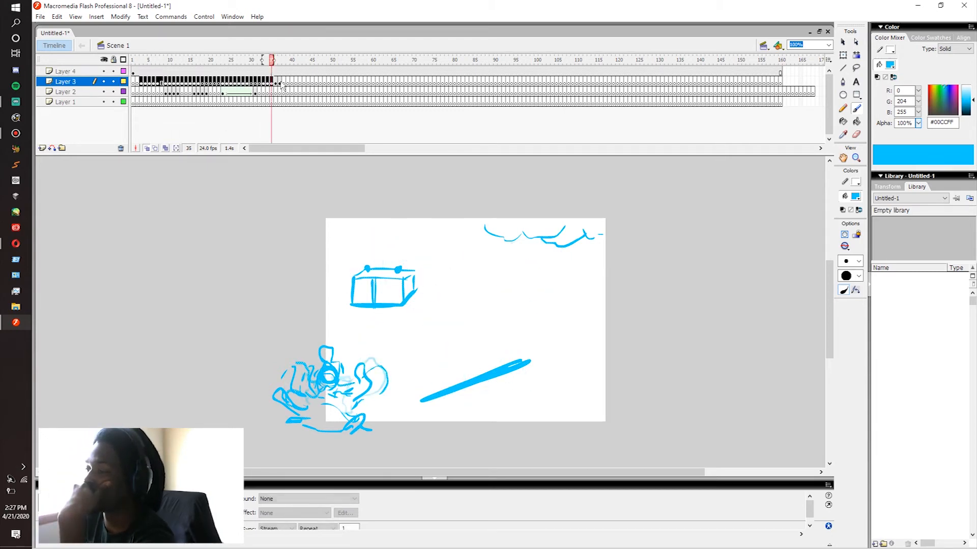
click(279, 83)
click(283, 83)
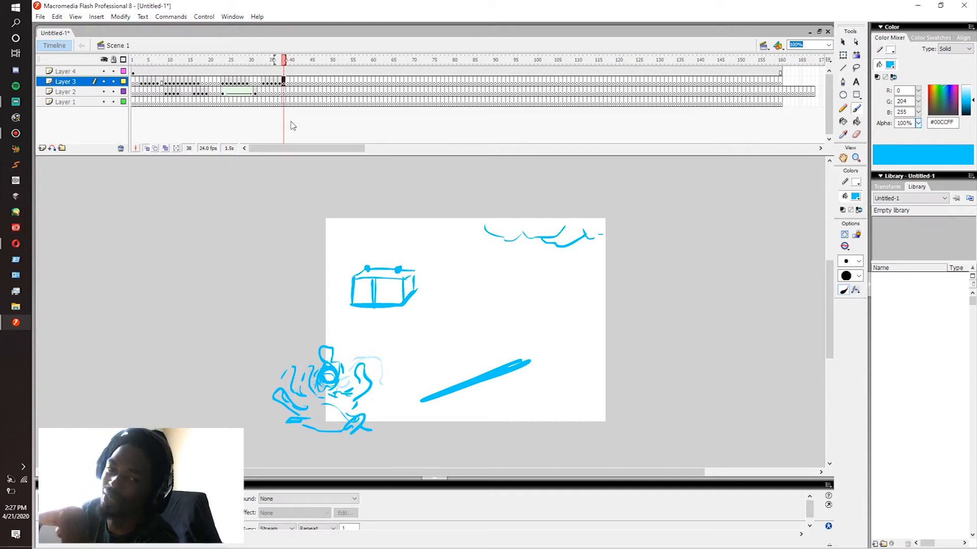
key(comma)
key(comma)
key(comma)
key(comma)
key(comma)
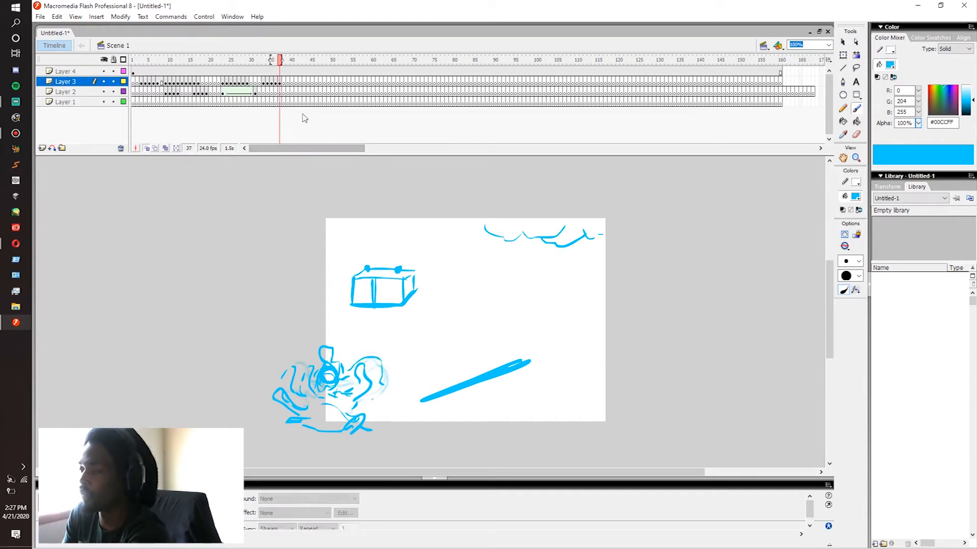
key(comma)
key(comma)
drag(218, 83, 253, 94)
key(period)
key(period)
key(period)
key(period)
key(period)
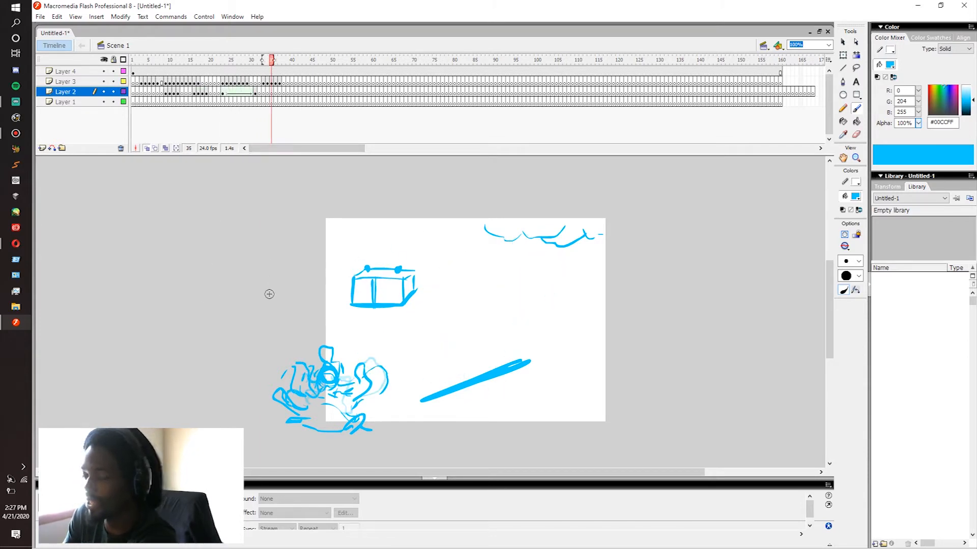
click(277, 84)
key(period)
key(period)
key(period)
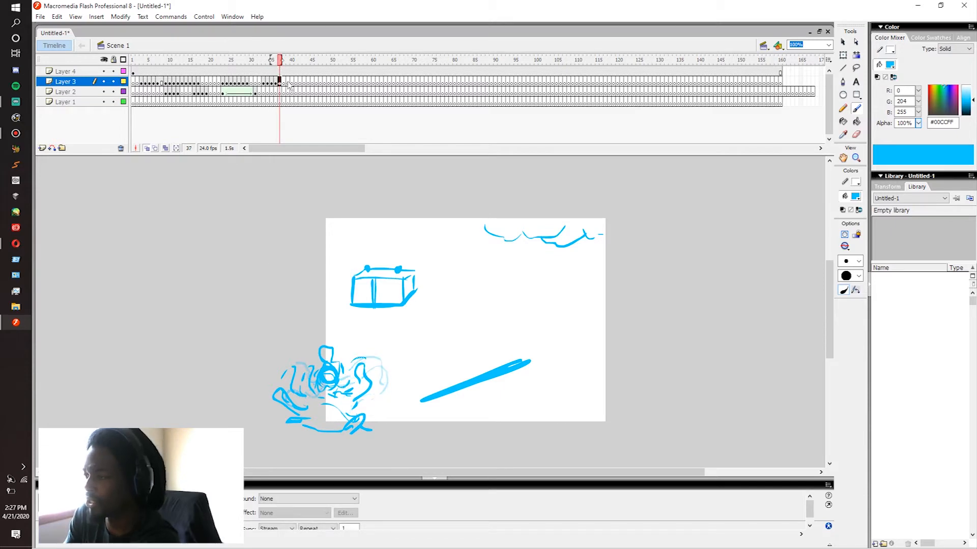
key(period)
key(period)
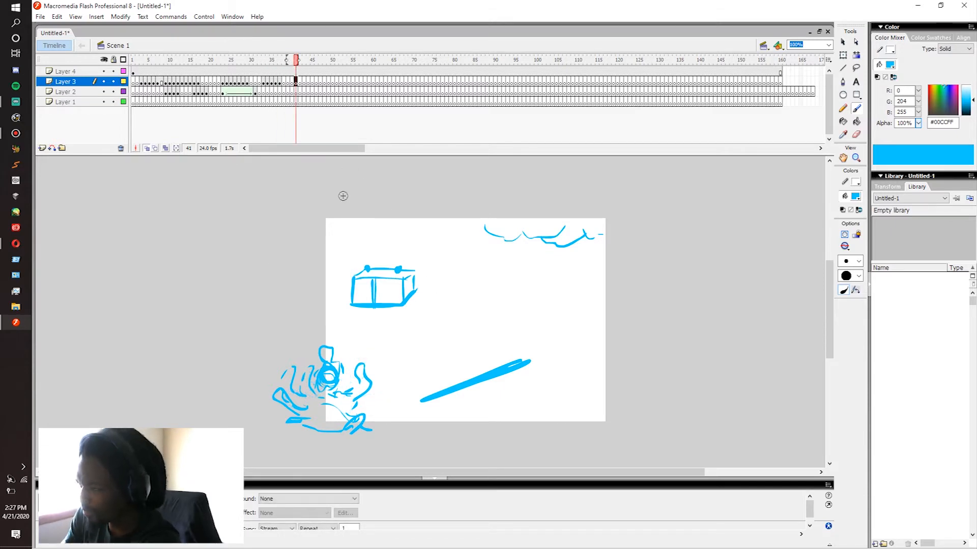
key(comma)
key(comma)
Step: Play the animation from the opening frames to review the bar and battery electricity, undoing any stray brush mark
drag(218, 84, 133, 93)
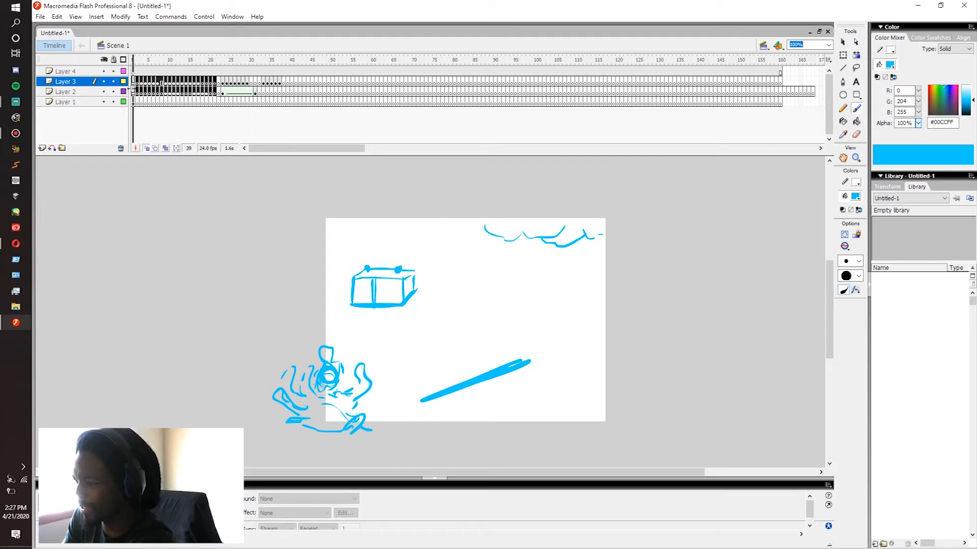
key(Return)
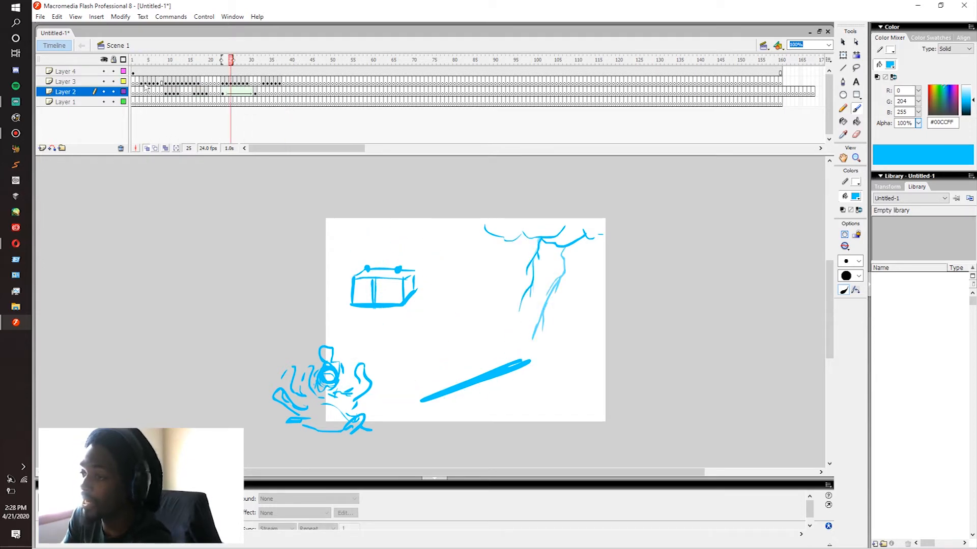
click(149, 83)
click(141, 84)
key(Return)
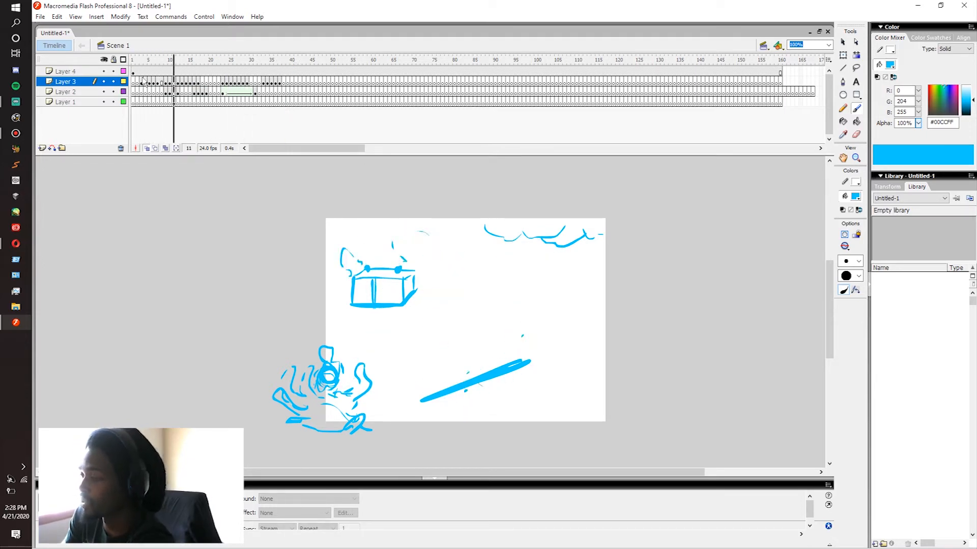
click(140, 83)
key(Return)
click(140, 90)
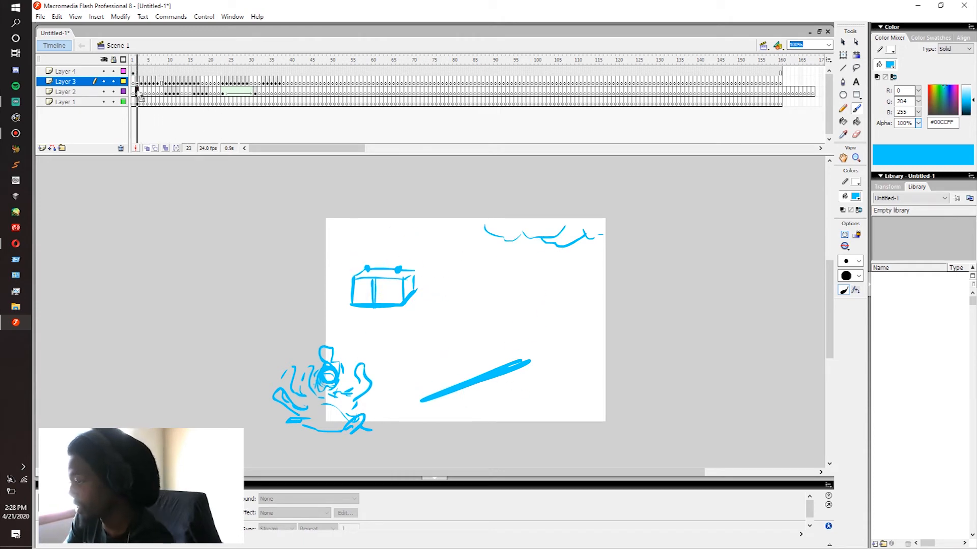
key(Return)
click(141, 83)
key(Return)
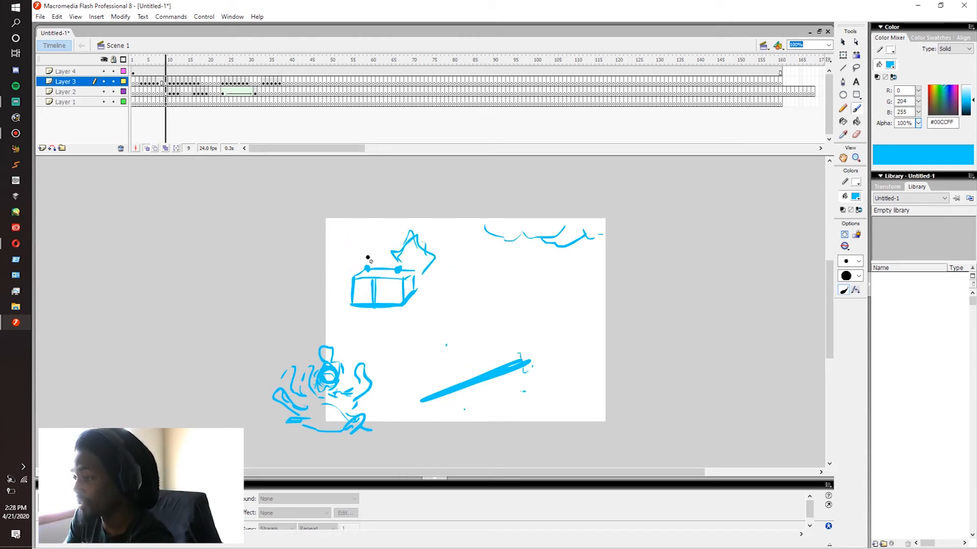
drag(424, 318, 424, 318)
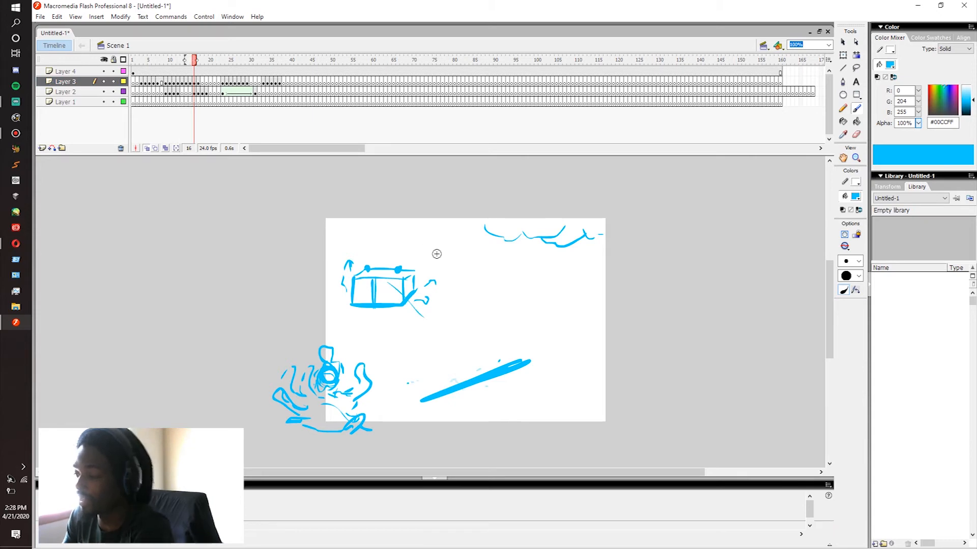
key(ctrl+z)
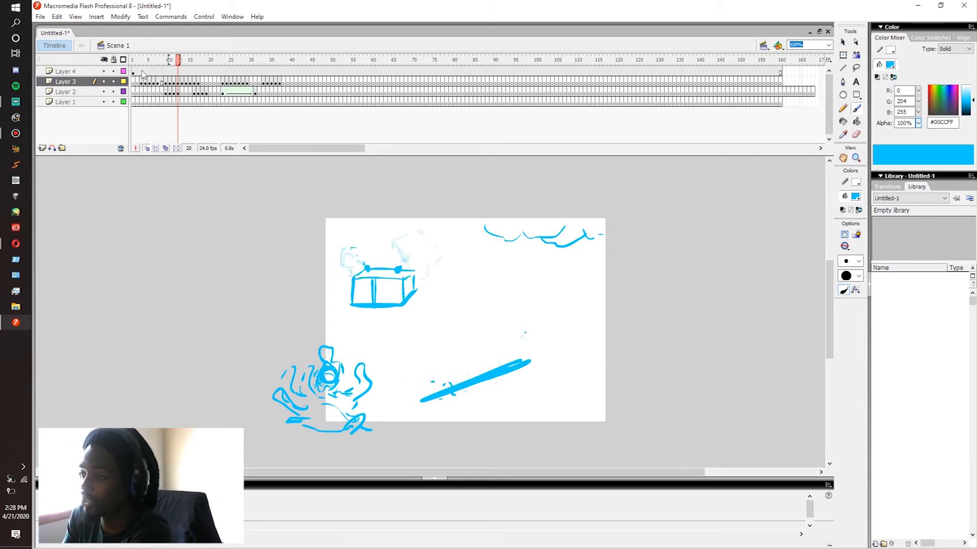
Step: Replay the full sequence several times from the first frames to compare the timing of all the electricity effects
click(142, 92)
key(Return)
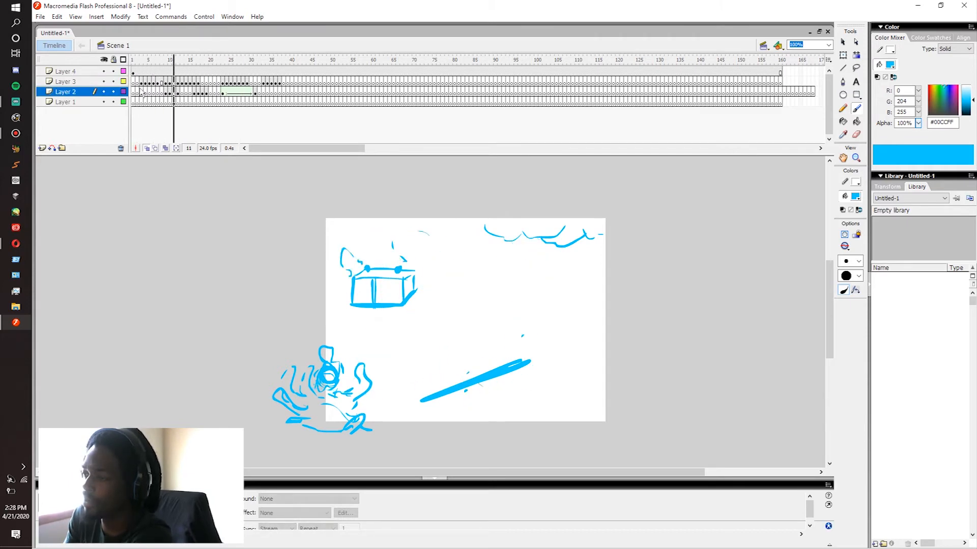
click(134, 83)
key(Return)
click(138, 84)
key(Return)
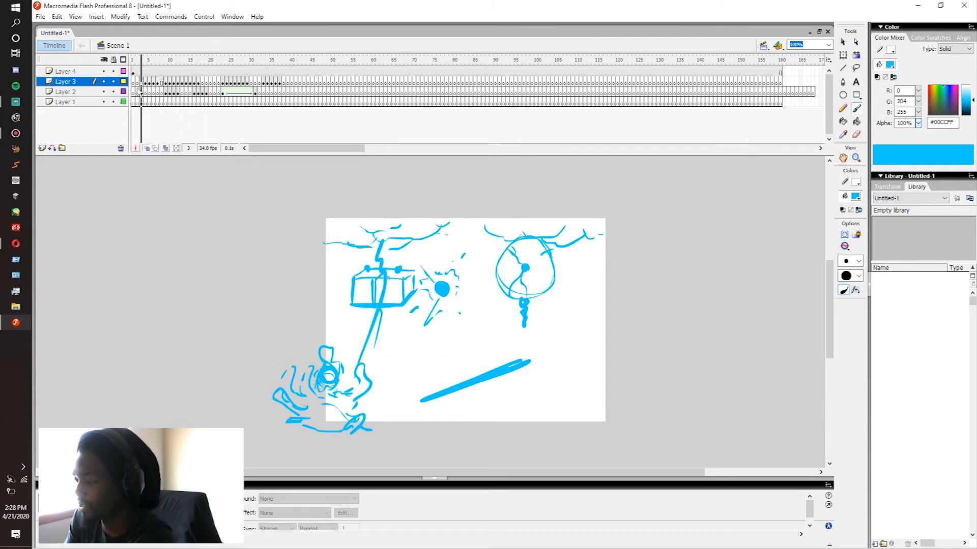
click(134, 93)
key(Return)
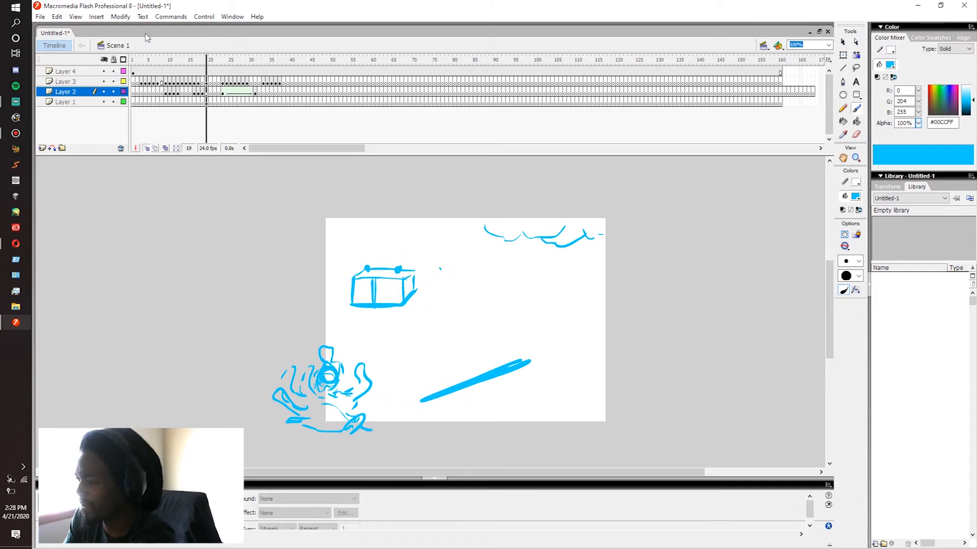
click(135, 95)
key(Return)
click(150, 95)
key(Return)
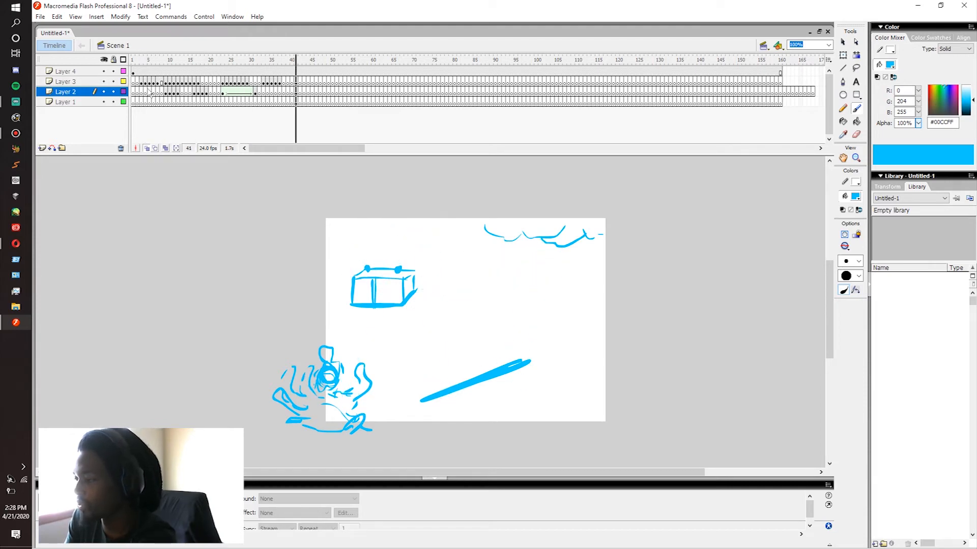
click(147, 90)
key(Return)
click(133, 92)
key(Return)
click(133, 91)
key(Return)
click(133, 92)
click(150, 83)
key(Return)
Step: On Layer 2 at frame 38, brush a stick figure surrounded by jagged electric arcs in the area beside the stage
click(284, 92)
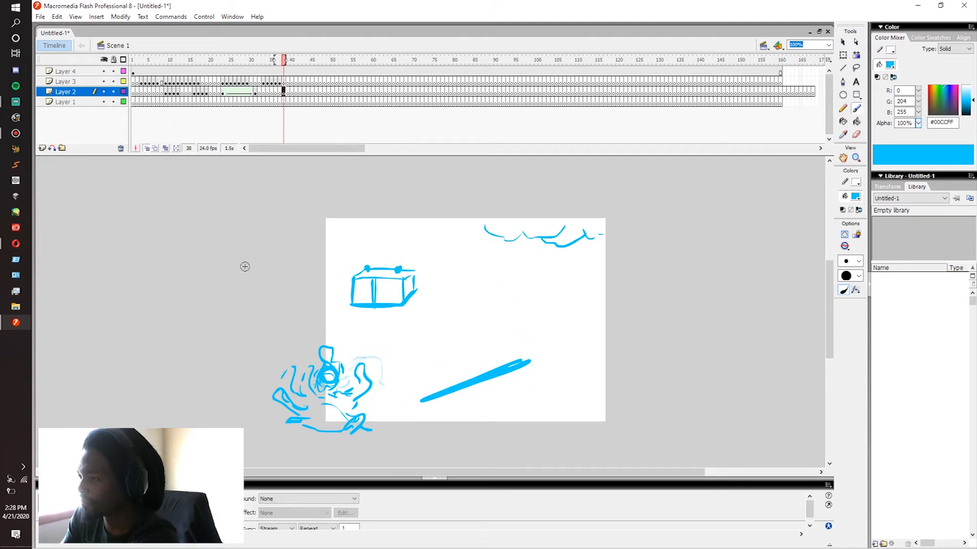
drag(256, 294, 252, 328)
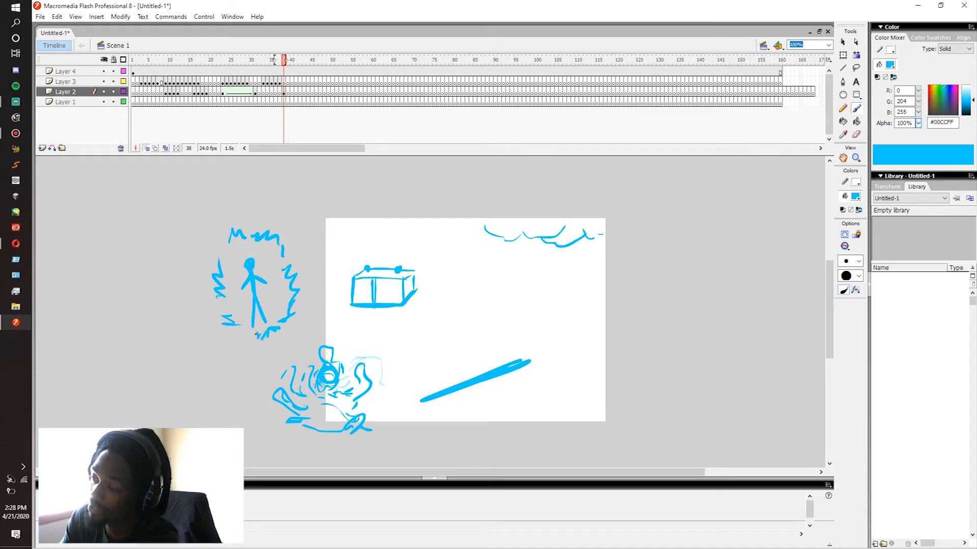
drag(214, 250, 236, 263)
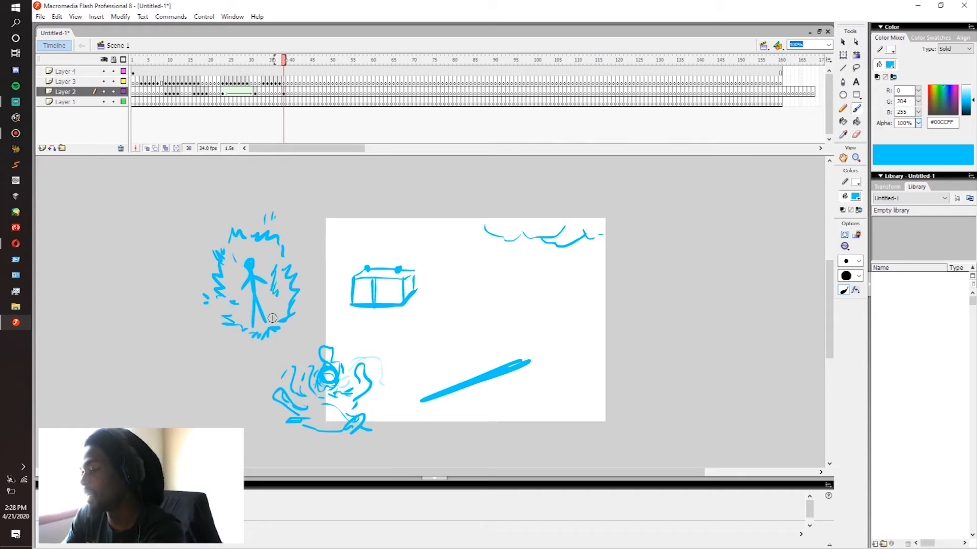
key(comma)
key(period)
key(period)
key(period)
key(period)
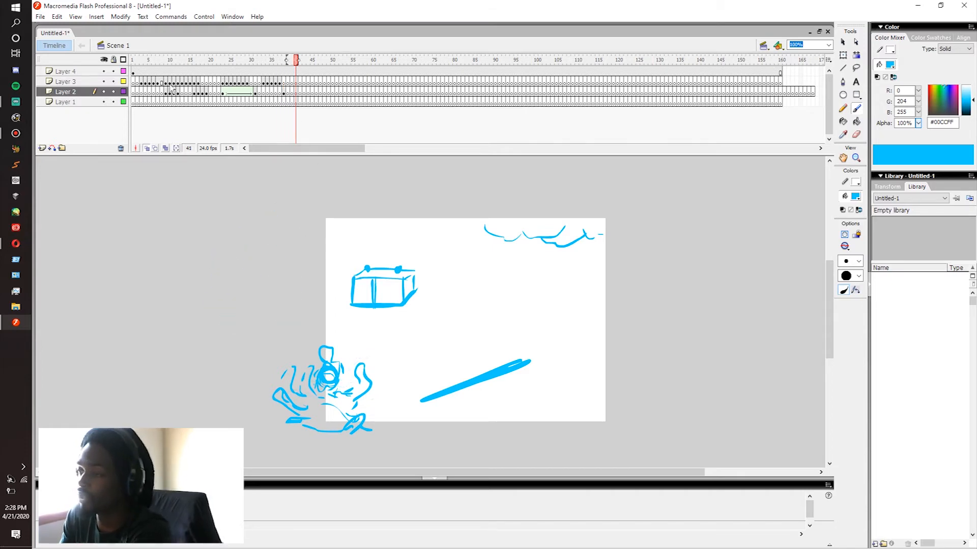
Step: Play the animation again from the early frames and return to frame 36 on Layer 3 to view the core's arcs
click(161, 83)
key(Return)
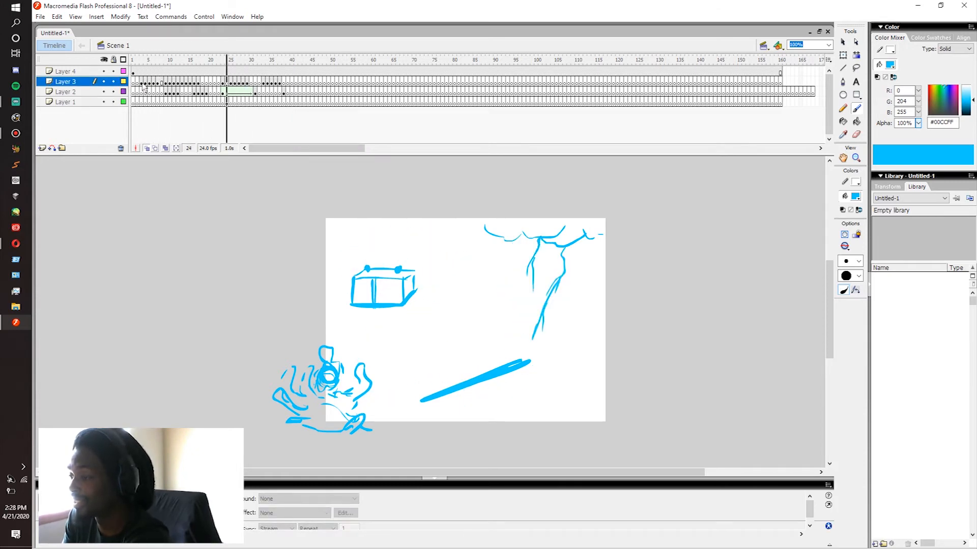
click(141, 89)
key(Return)
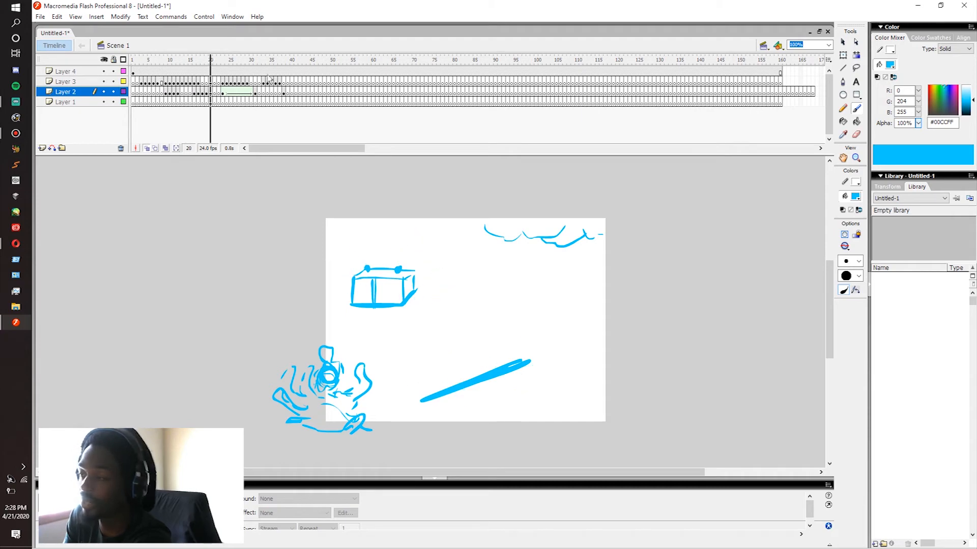
click(276, 84)
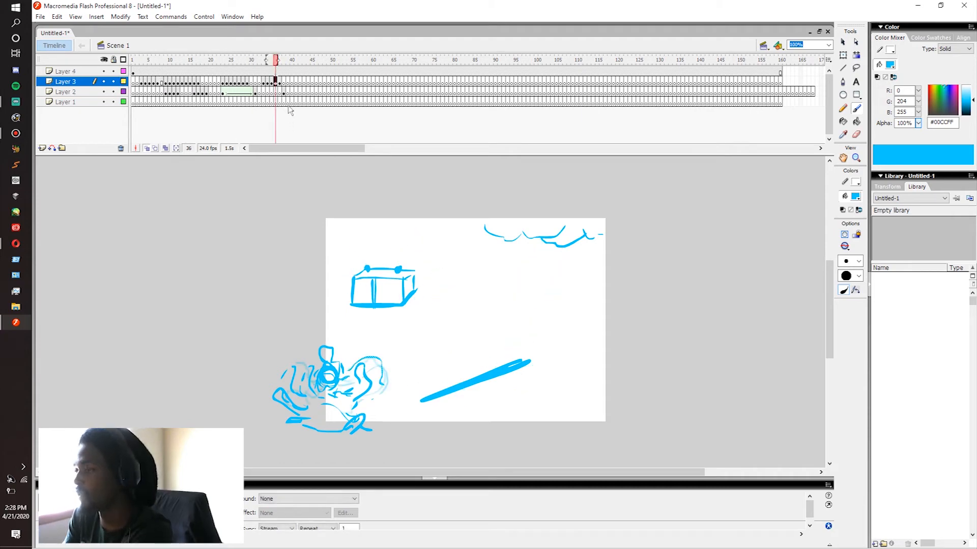
Step: On Layer 3 at frame 41, brush an energy ball ringed by jagged arcs with a long electric tail and small sparks beside the stage
key(period)
key(period)
key(period)
key(period)
key(period)
key(comma)
key(period)
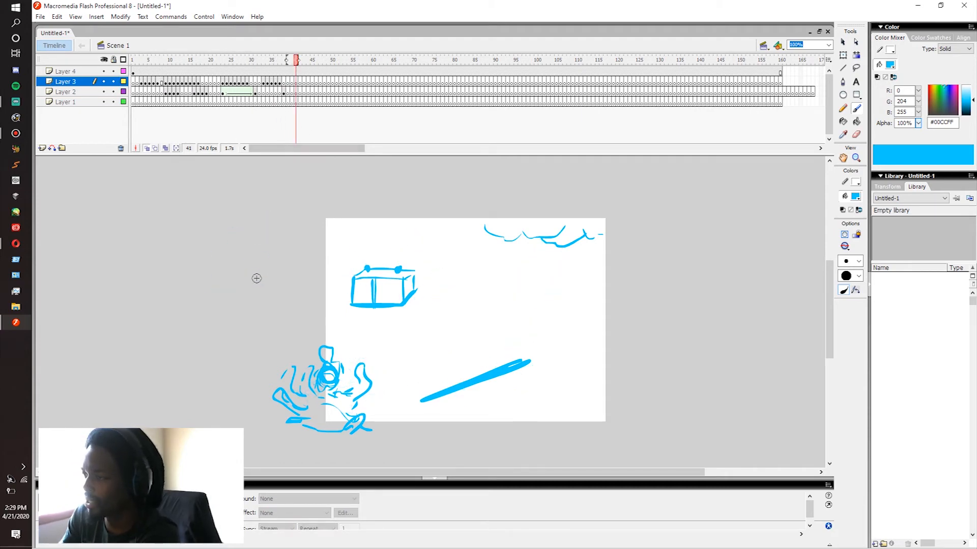
mouse_move(268, 288)
mouse_down()
mouse_move(264, 274)
mouse_move(275, 279)
mouse_move(224, 266)
mouse_up()
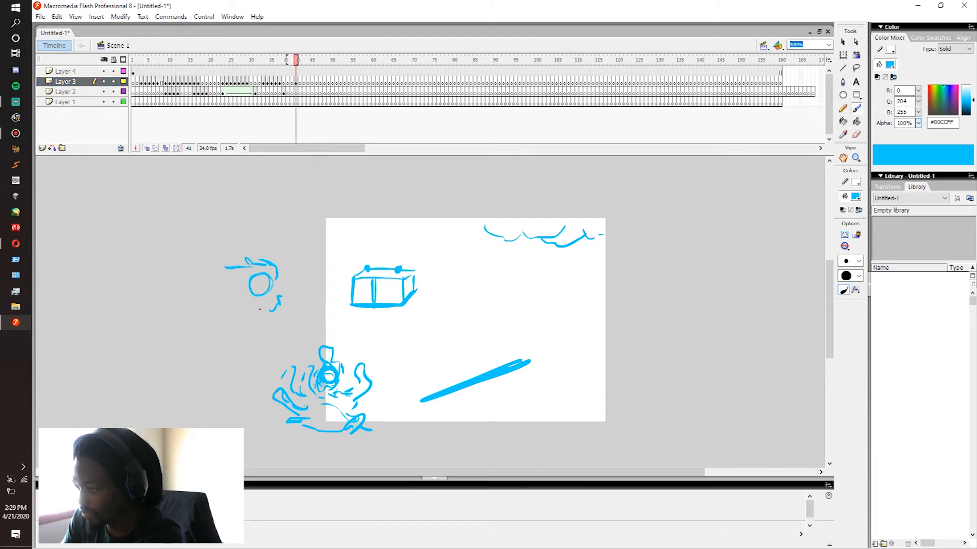
mouse_move(232, 269)
mouse_down()
mouse_move(168, 275)
mouse_move(117, 285)
mouse_up()
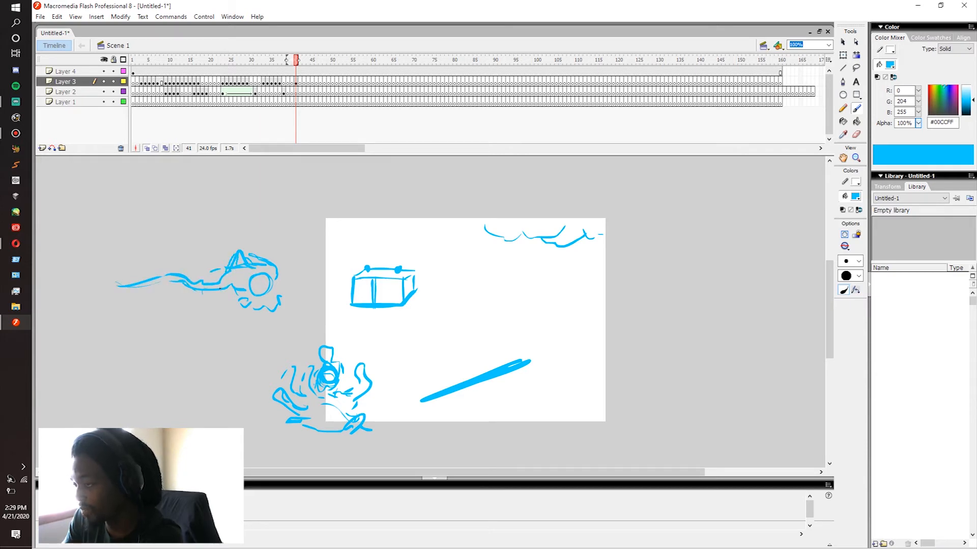
drag(179, 271, 101, 266)
mouse_move(88, 265)
mouse_down()
mouse_move(80, 264)
mouse_move(122, 256)
mouse_up()
drag(143, 299, 154, 299)
drag(161, 298, 163, 298)
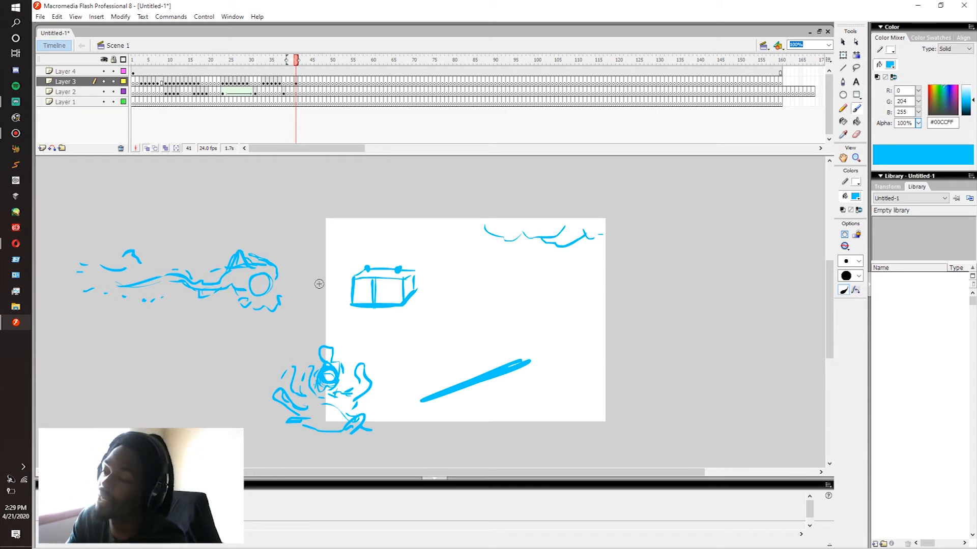
Step: Add a blank keyframe at frame 42 on Layer 3 and redraw the energy ball, its jagged arcs and its tail over the onion skin
click(296, 82)
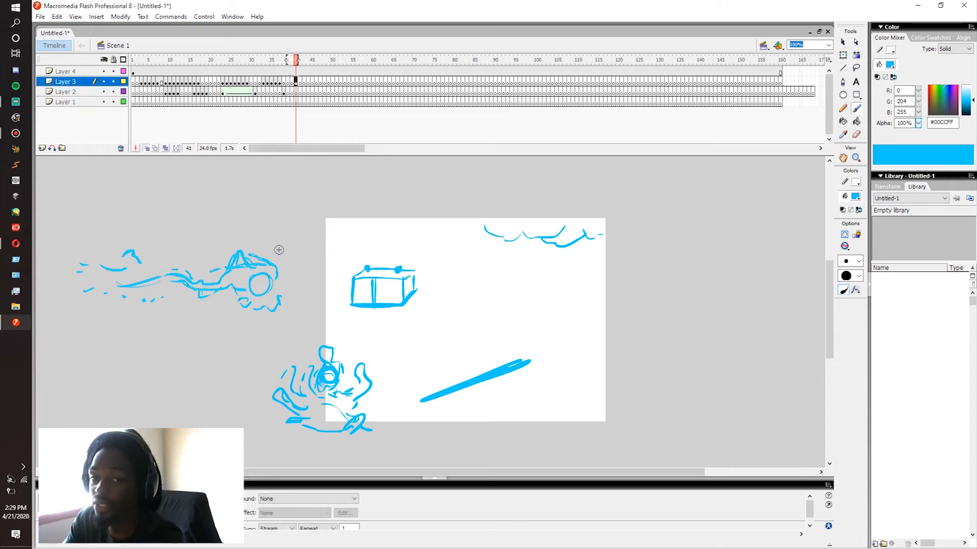
key(F7)
mouse_move(259, 275)
mouse_down()
mouse_move(232, 260)
mouse_move(236, 273)
mouse_move(167, 284)
mouse_move(152, 275)
mouse_move(123, 285)
mouse_up()
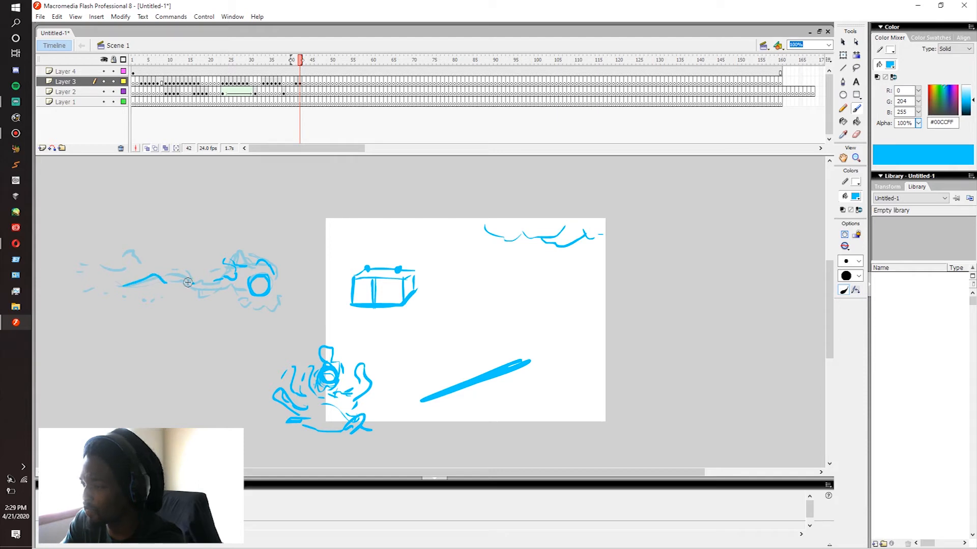
drag(226, 284, 203, 290)
drag(259, 304, 279, 307)
mouse_move(138, 261)
mouse_down()
mouse_move(124, 250)
mouse_move(98, 263)
mouse_up()
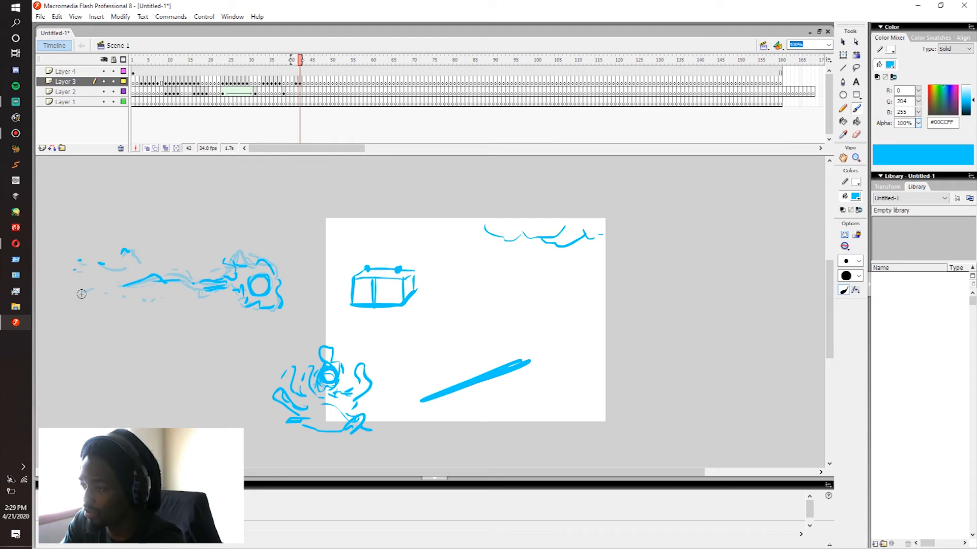
Step: Brush a third variation of the energy ball, tail and sparks at frame 43, flipping between neighbouring frames to compare the drawings
key(period)
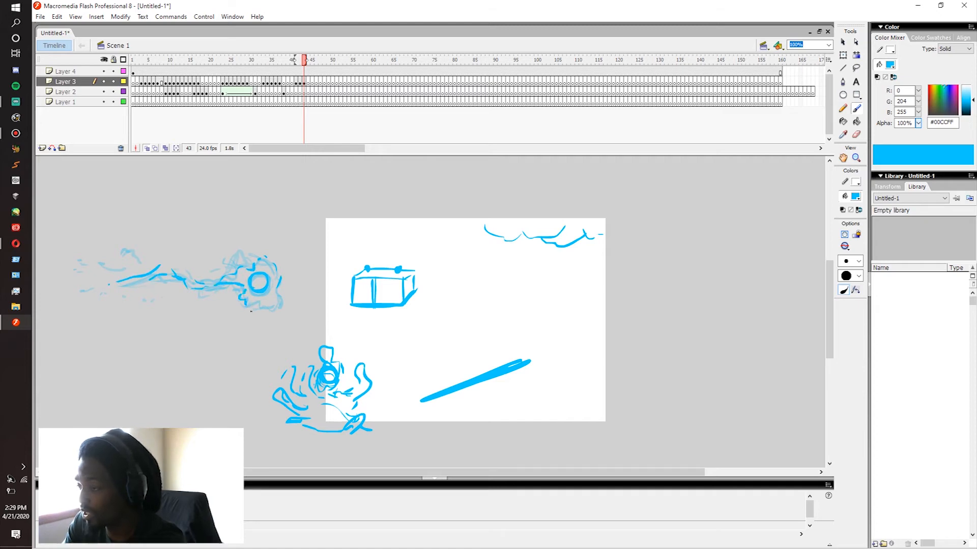
key(comma)
key(period)
key(comma)
key(period)
key(comma)
key(period)
key(comma)
key(period)
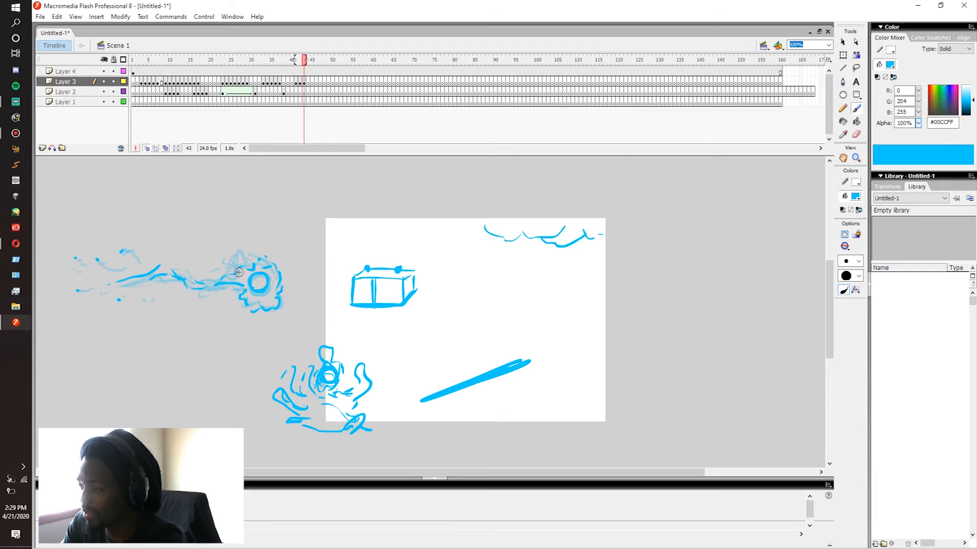
Step: At frame 44, brush another variation of the energy ball with shifted arcs, a wavy tail and scattered sparks
key(period)
drag(255, 273, 254, 288)
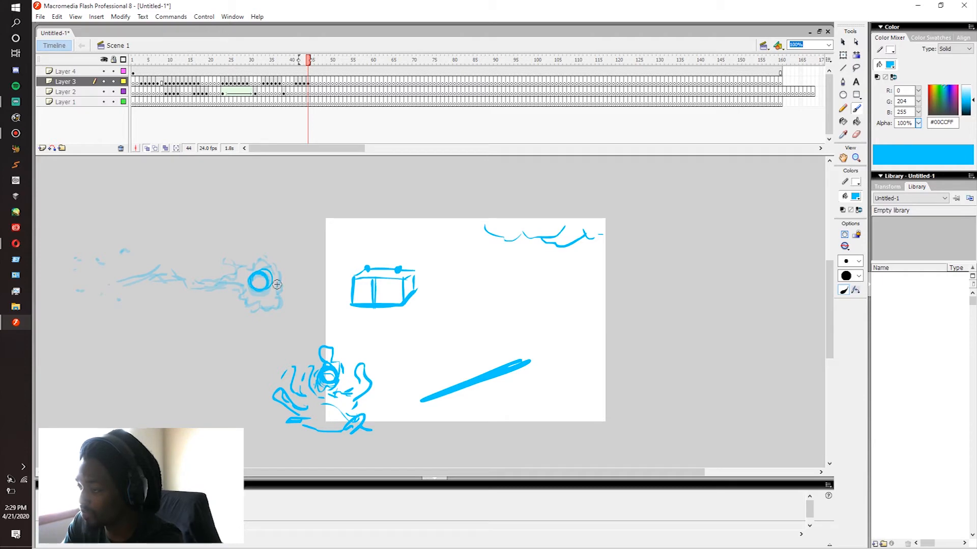
drag(234, 271, 221, 265)
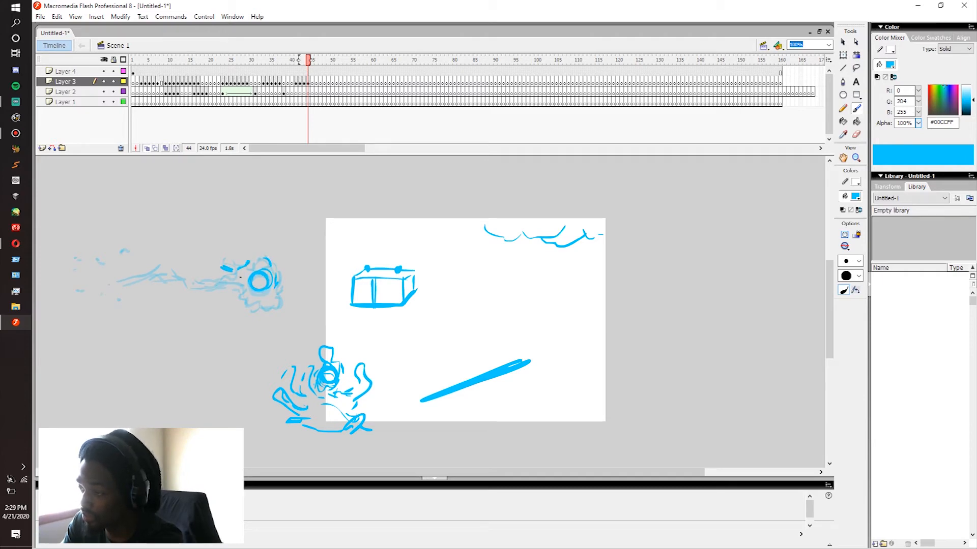
drag(225, 283, 220, 284)
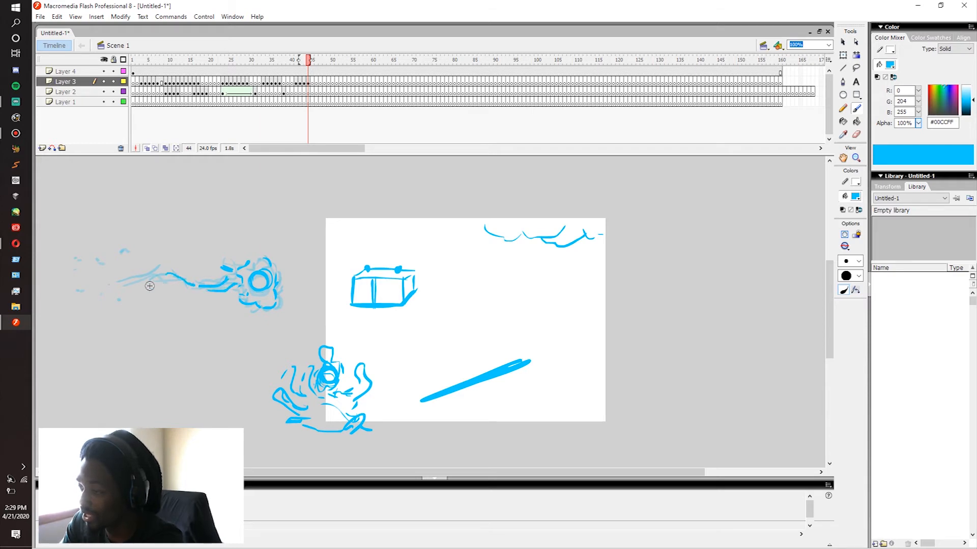
drag(105, 278, 136, 285)
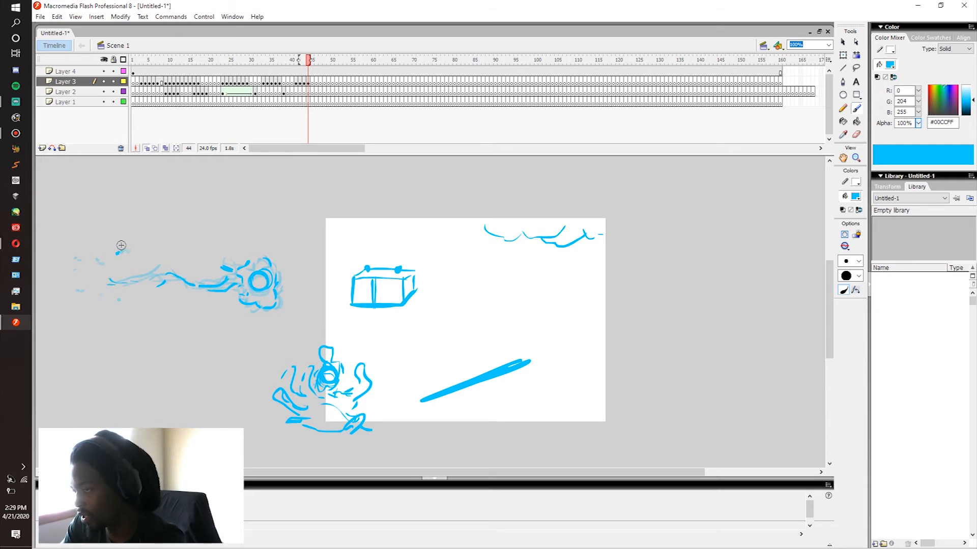
Step: Play the animation from the early frames and step back and forth through the energy ball frames to check their motion
click(304, 82)
mouse_move(304, 85)
mouse_down()
mouse_move(292, 86)
mouse_move(316, 87)
mouse_move(285, 87)
mouse_move(321, 87)
mouse_move(270, 92)
mouse_move(312, 91)
mouse_up()
mouse_move(221, 88)
mouse_down()
mouse_move(272, 89)
mouse_move(137, 88)
mouse_move(204, 78)
mouse_up()
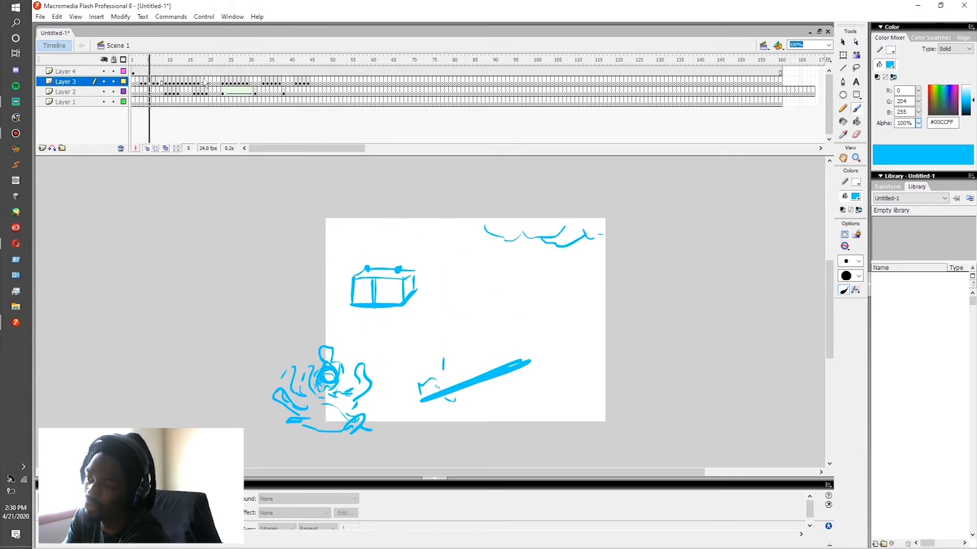
key(Return)
key(comma)
key(comma)
key(comma)
key(comma)
key(comma)
key(comma)
key(period)
key(period)
key(period)
key(period)
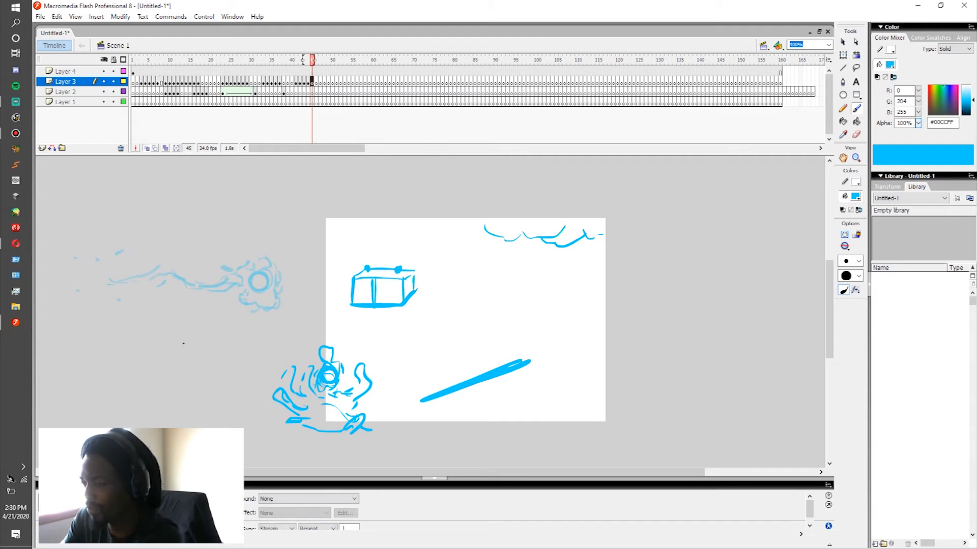
mouse_move(183, 344)
mouse_down()
mouse_move(203, 330)
mouse_move(207, 406)
mouse_move(238, 389)
mouse_up()
key(ctrl+z)
key(ctrl+z)
key(ctrl+z)
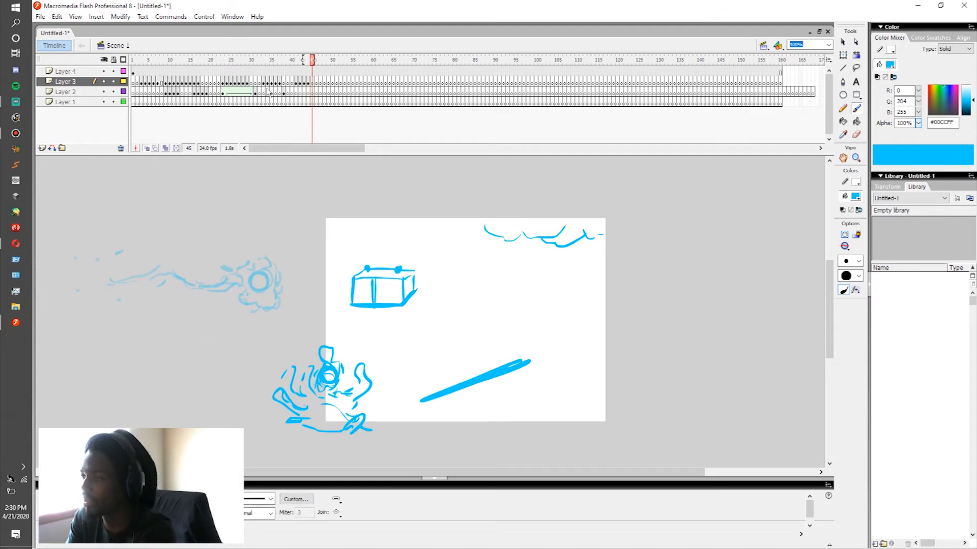
Step: Replay the sequence repeatedly from the opening frames to review all the electricity effects together
drag(259, 85, 186, 92)
key(Return)
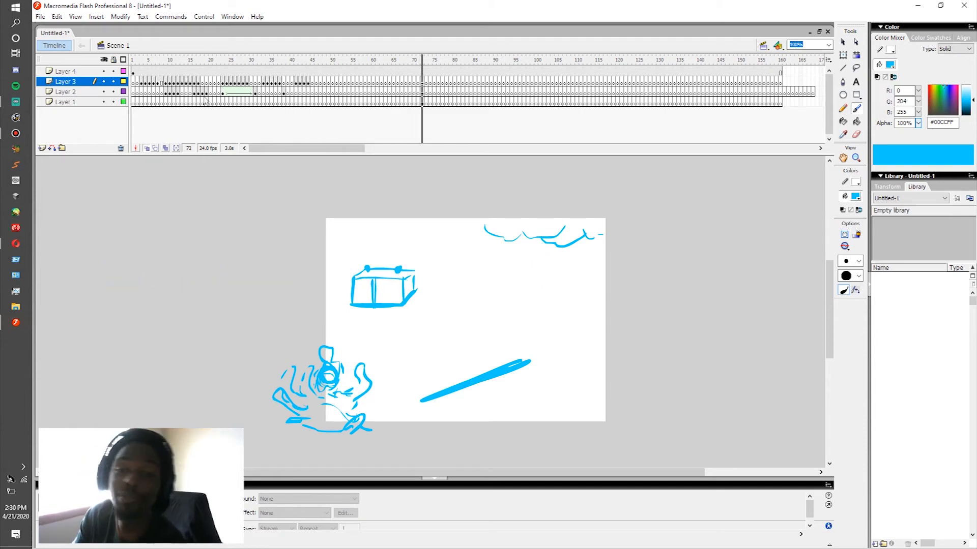
click(174, 92)
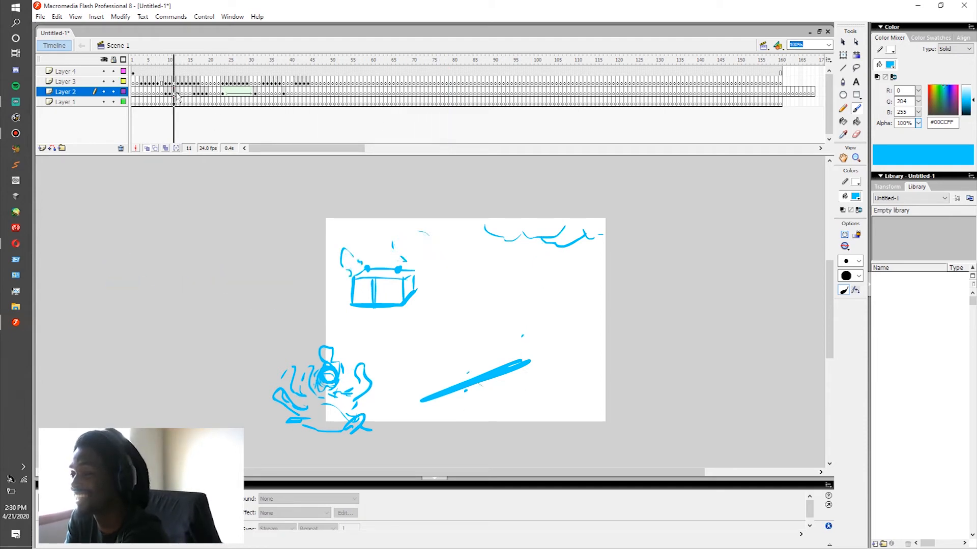
click(139, 91)
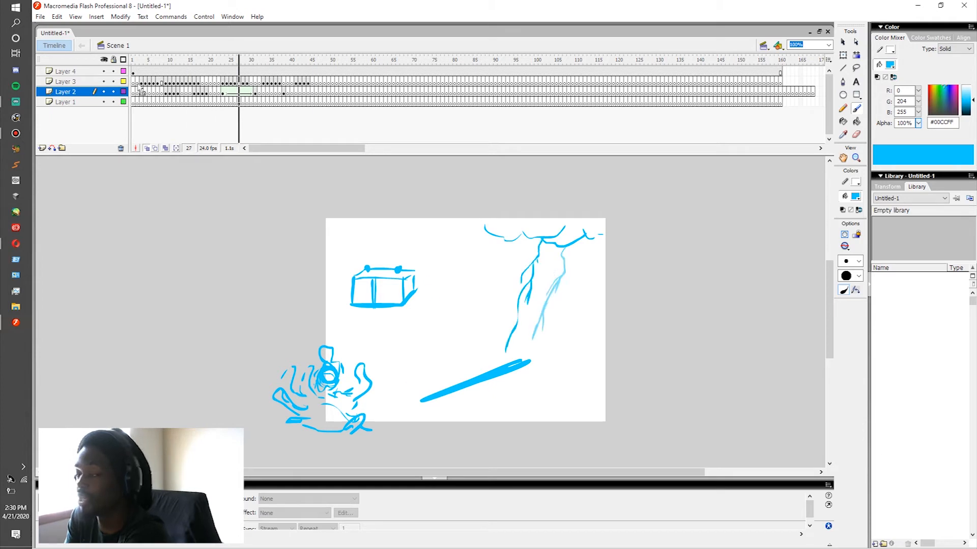
click(147, 81)
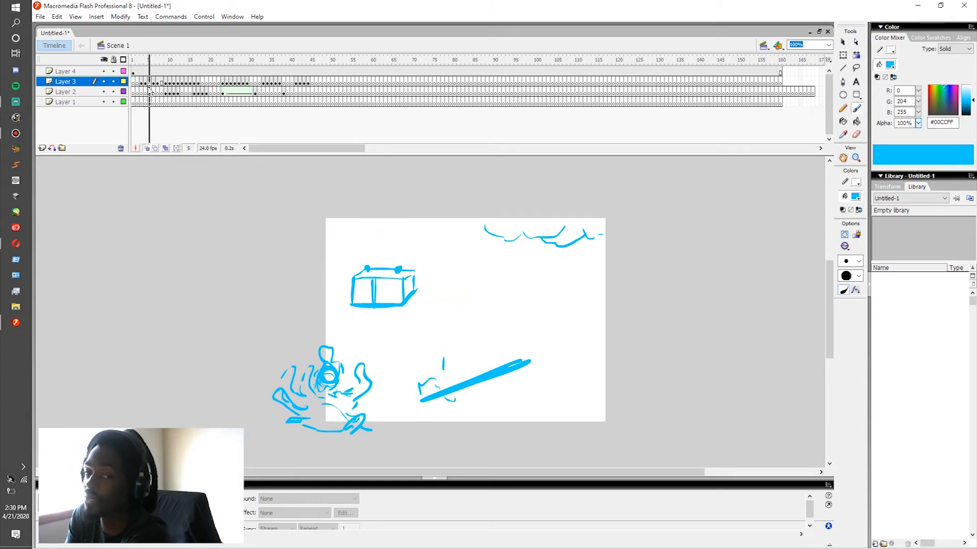
Step: Insert a blank keyframe on Layer 4 at frame 45
click(314, 72)
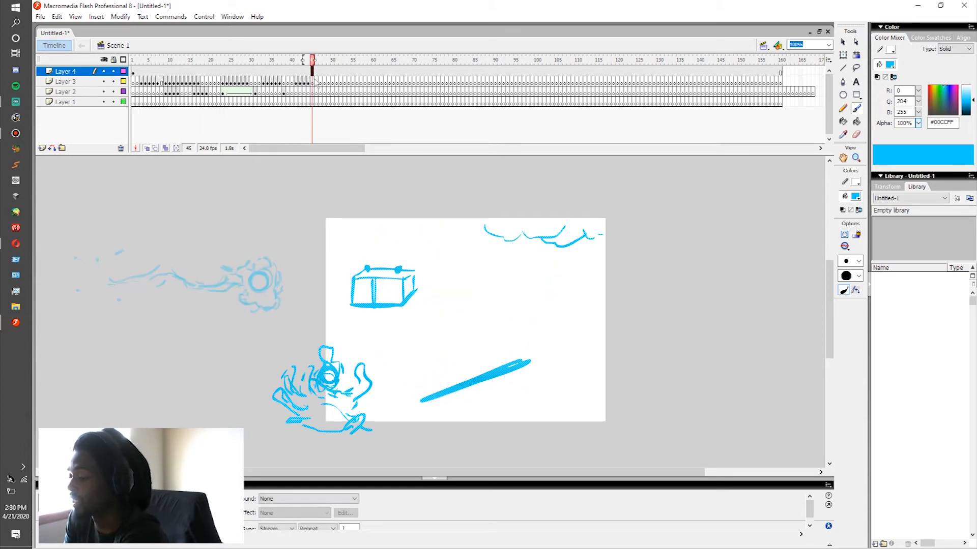
key(F7)
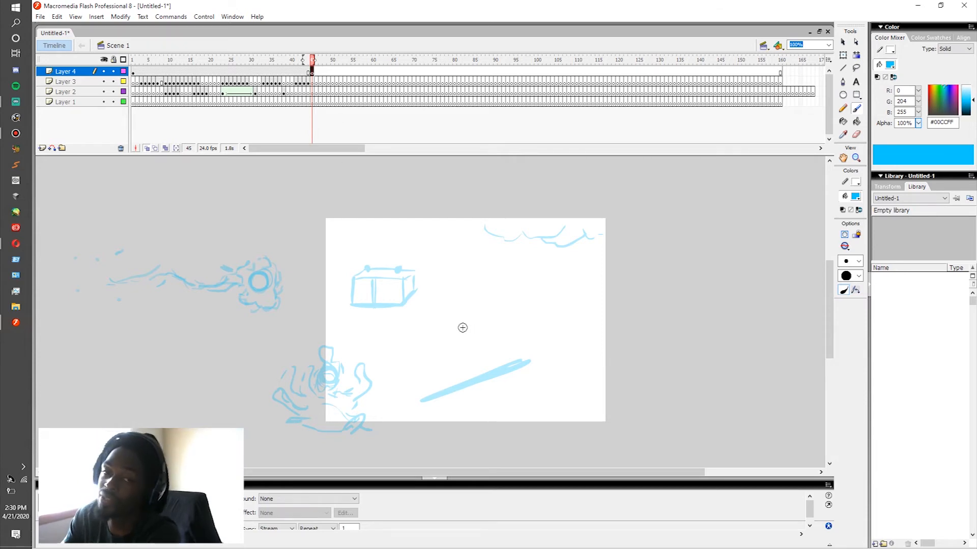
mouse_move(452, 339)
mouse_down()
mouse_move(444, 289)
mouse_move(478, 269)
mouse_move(520, 277)
mouse_move(480, 271)
mouse_move(496, 333)
mouse_up()
key(ctrl+z)
mouse_move(479, 273)
mouse_down()
mouse_move(483, 324)
mouse_move(517, 327)
mouse_up()
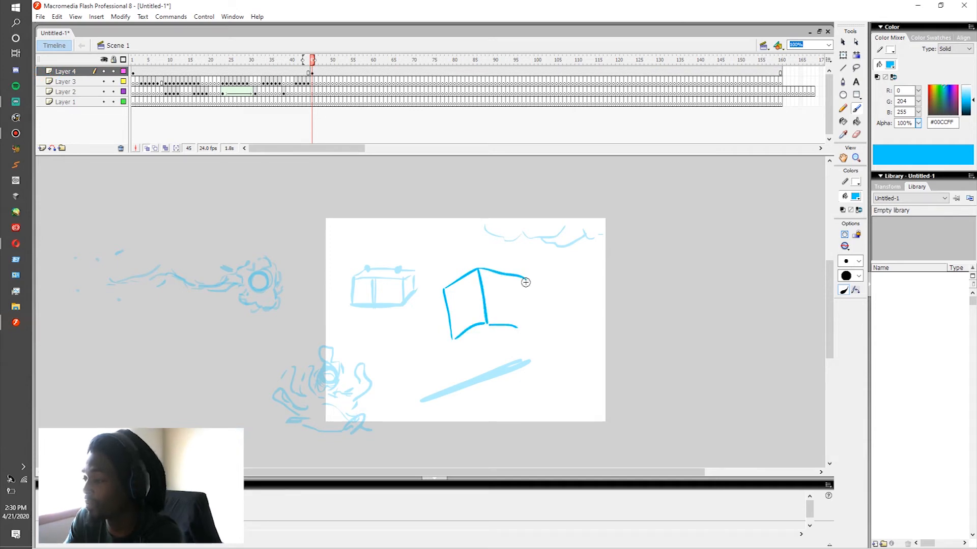
key(ctrl+z)
key(ctrl+z)
key(ctrl+z)
key(ctrl+z)
key(ctrl+z)
Step: On Layer 4 at frame 45, brush a rounded rock above the bar with an uneven outline, inner facets and shading strokes
click(315, 62)
click(312, 72)
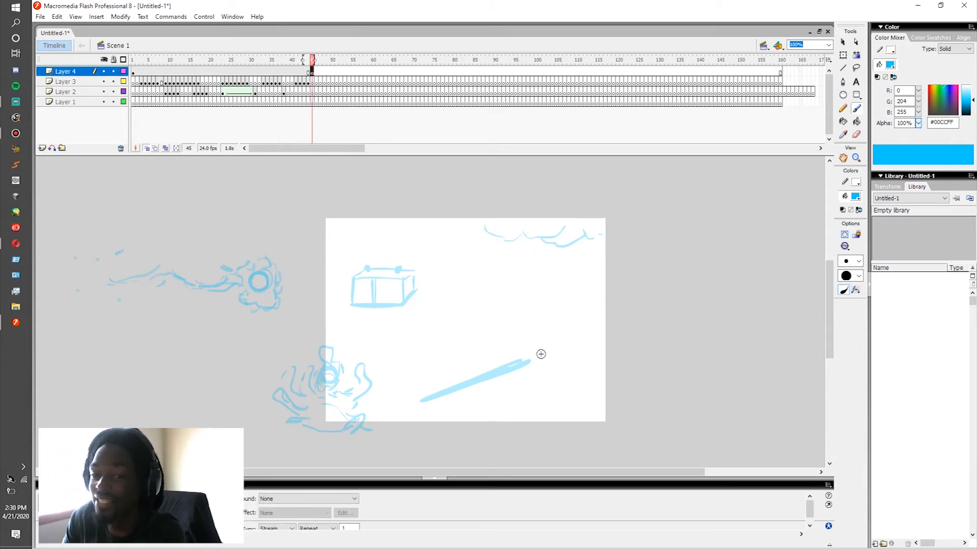
click(441, 319)
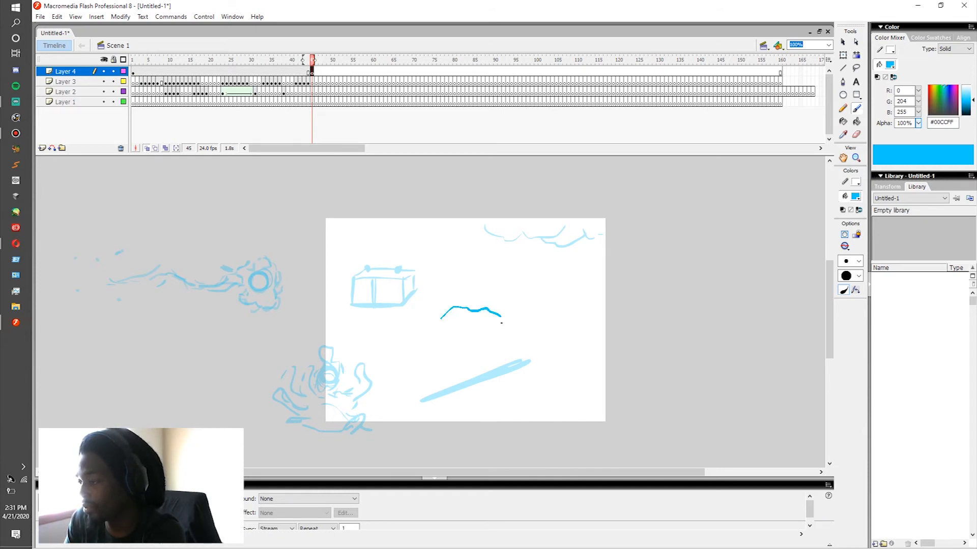
mouse_move(445, 314)
mouse_down()
mouse_move(439, 338)
mouse_move(450, 366)
mouse_move(453, 354)
mouse_move(482, 362)
mouse_move(483, 343)
mouse_move(482, 364)
mouse_move(496, 366)
mouse_move(506, 354)
mouse_move(489, 309)
mouse_up()
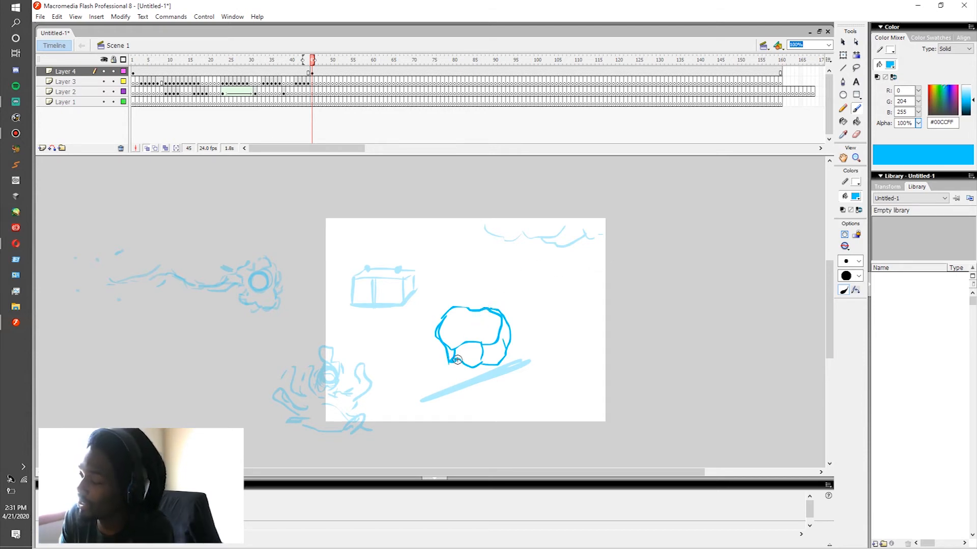
drag(489, 344, 491, 350)
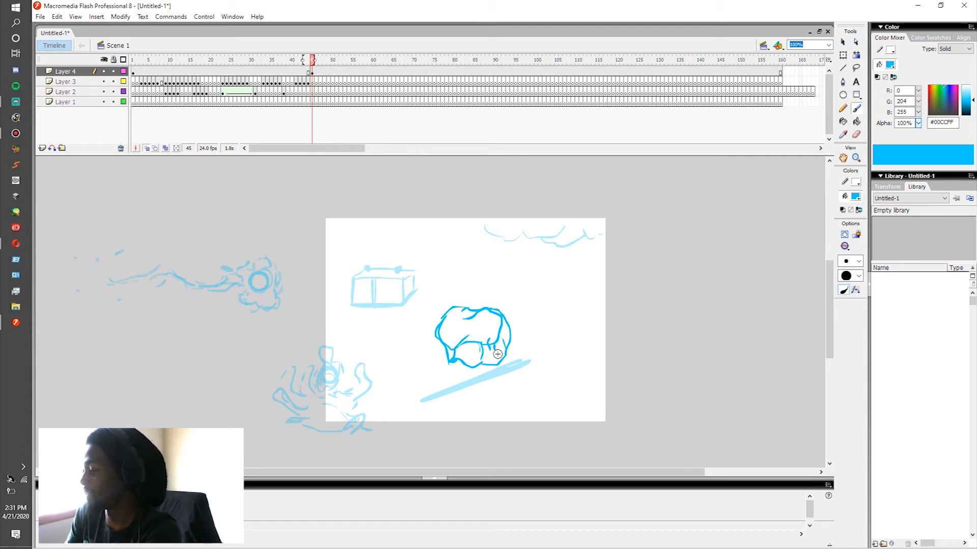
drag(505, 346, 504, 328)
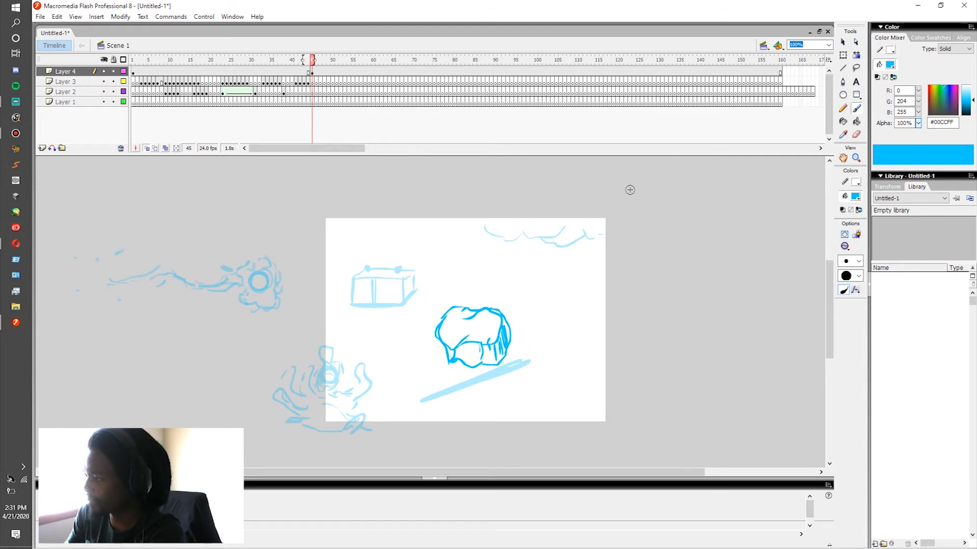
Step: Group the rock drawing, rotate it slightly counterclockwise and move it to the upper end of the bar
click(842, 43)
click(452, 316)
drag(503, 350, 549, 341)
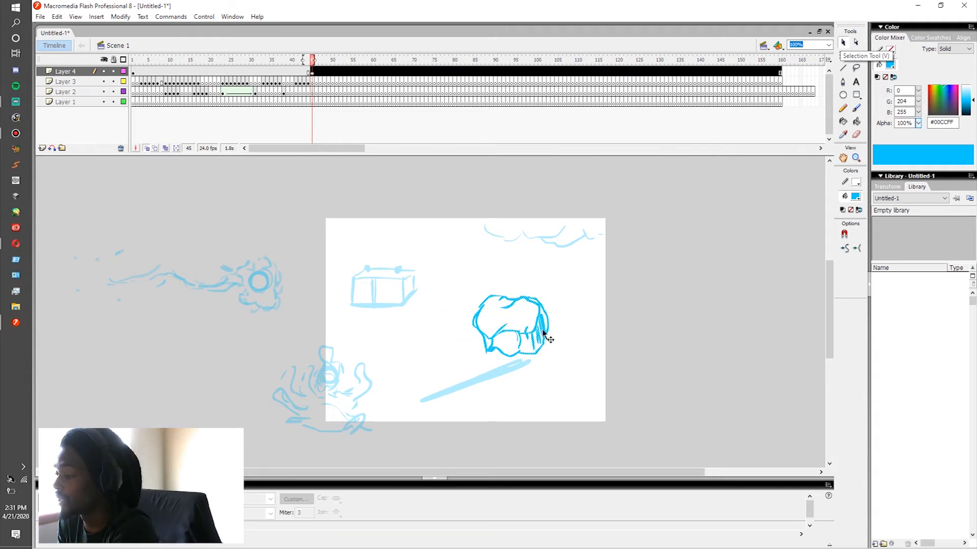
key(F6)
key(ctrl+z)
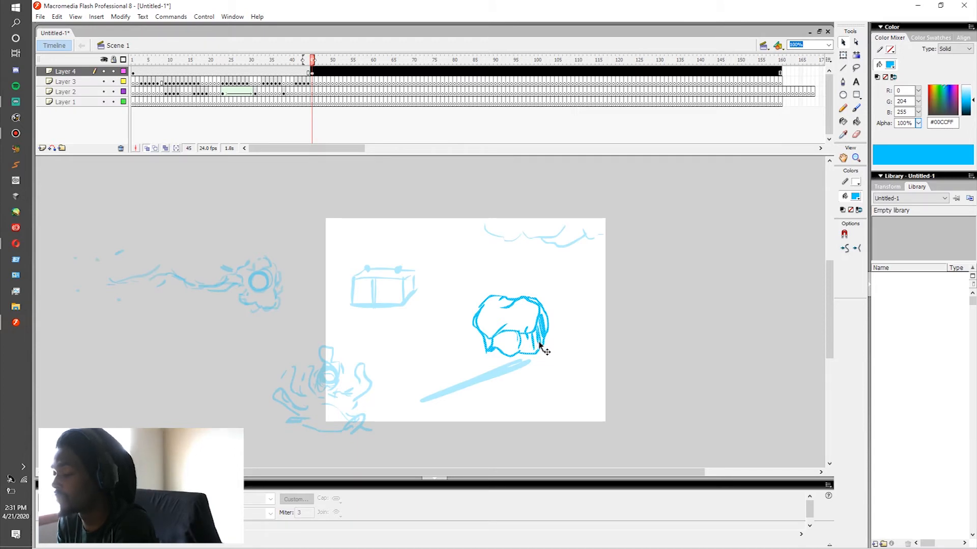
key(ctrl+g)
key(q)
drag(558, 287, 537, 270)
mouse_move(543, 311)
mouse_down()
mouse_move(571, 319)
mouse_move(592, 358)
mouse_move(587, 304)
mouse_move(585, 372)
mouse_move(578, 350)
mouse_up()
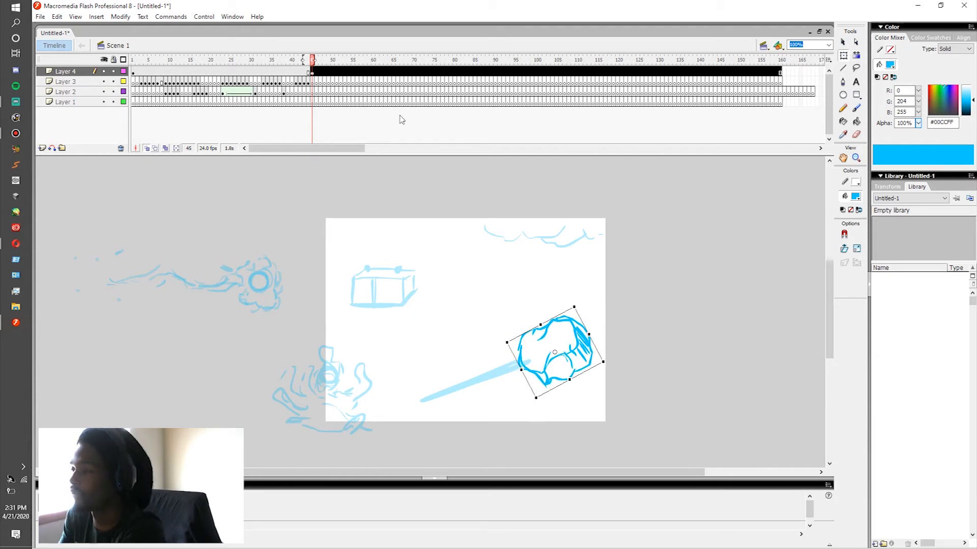
Step: Reposition the grouped rock at frame 45 above the bar's upper end, near the stage's edge, adjusting its rotation
click(310, 72)
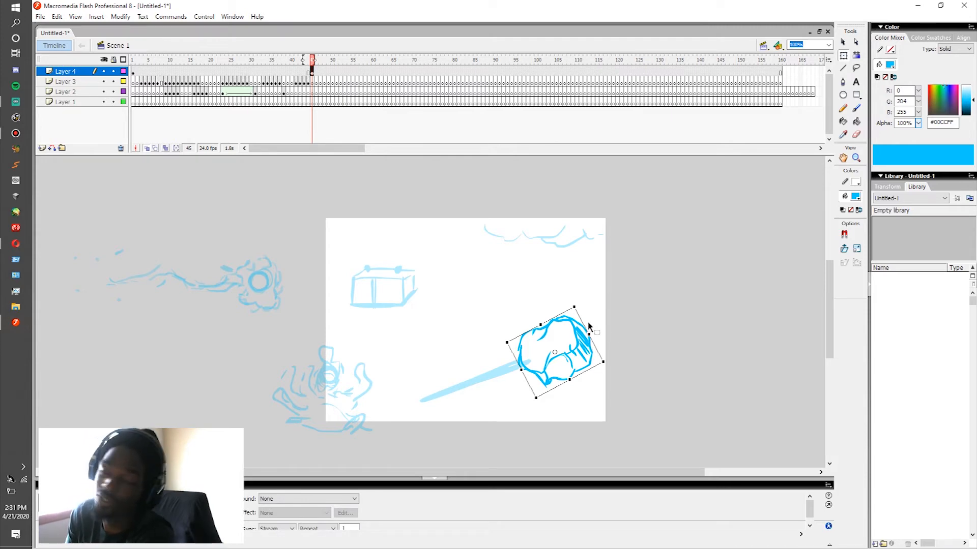
mouse_move(585, 303)
mouse_down()
mouse_move(577, 296)
mouse_move(585, 303)
mouse_up()
drag(583, 341, 575, 295)
drag(577, 260, 573, 258)
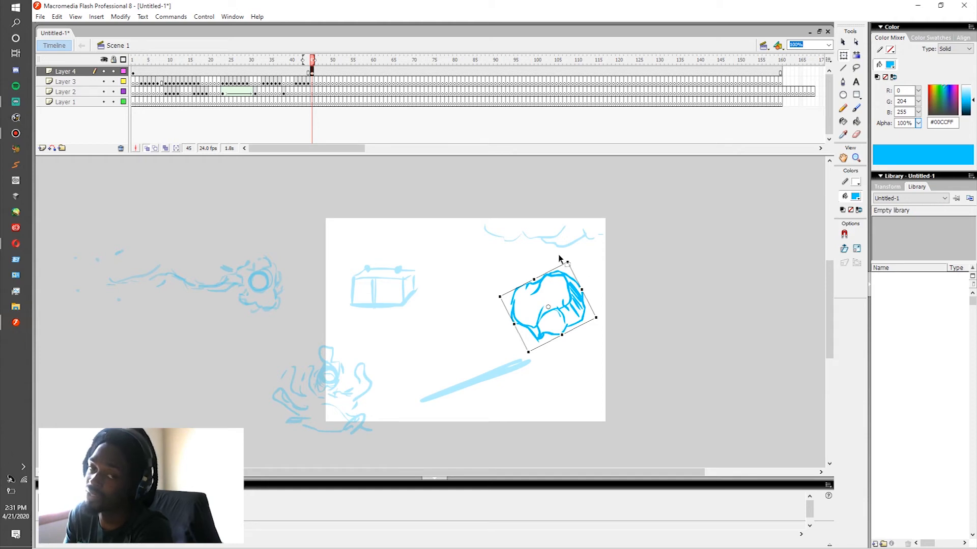
drag(575, 302, 592, 308)
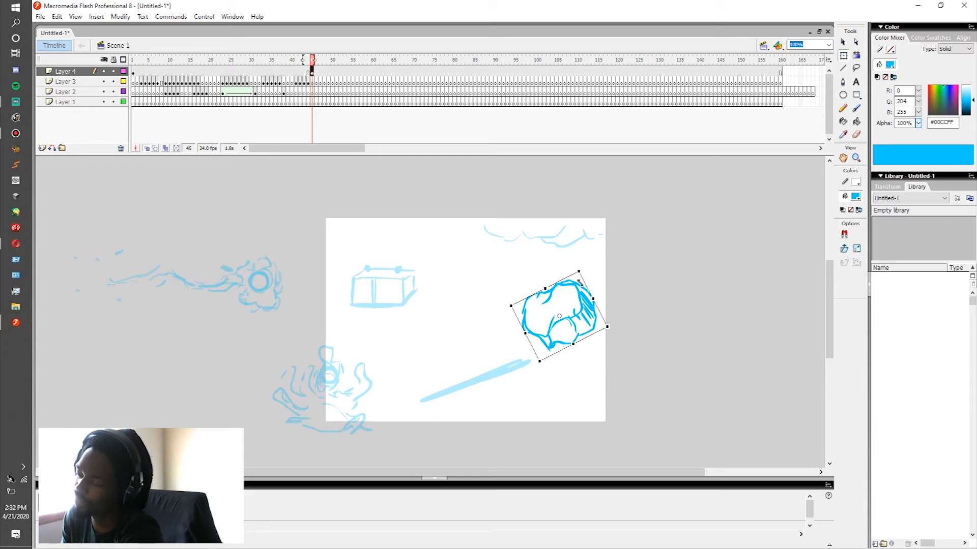
mouse_move(585, 270)
mouse_down()
mouse_move(576, 276)
mouse_move(592, 274)
mouse_up()
drag(589, 308, 596, 320)
Step: Add a keyframe at frame 46 on Layer 4, shifting the rock toward the stage's centre and rotating it further counterclockwise
drag(596, 320, 574, 310)
key(F6)
key(ctrl+z)
drag(563, 267, 557, 254)
key(ctrl+z)
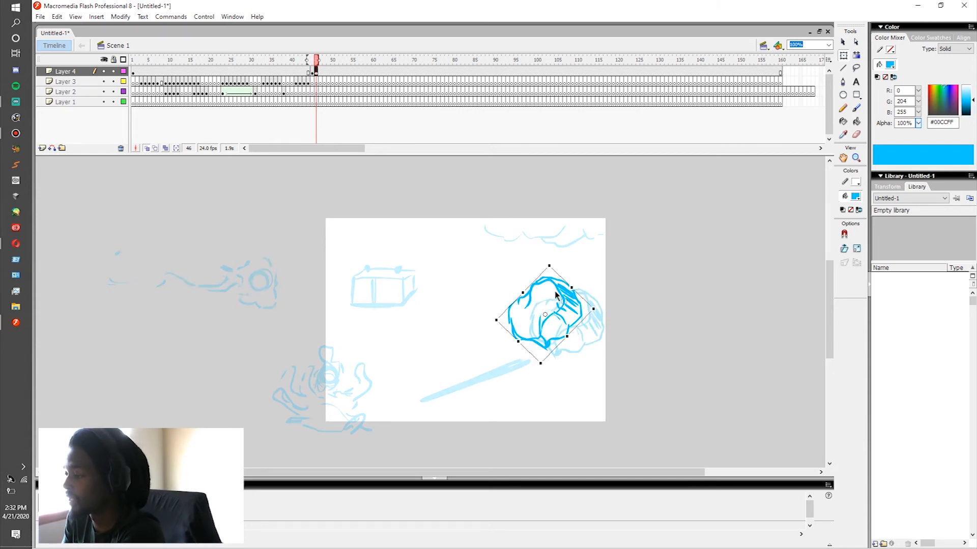
Step: Add keyframes 47 to 51 on Layer 4, moving the rock progressively to the stage's left edge while rotating it counterclockwise
key(F6)
drag(552, 294, 520, 289)
mouse_move(521, 254)
mouse_down()
mouse_move(466, 284)
mouse_move(427, 278)
mouse_move(418, 299)
mouse_move(374, 304)
mouse_move(335, 365)
mouse_up()
key(F6)
key(F6)
key(F6)
key(F6)
drag(364, 333, 334, 351)
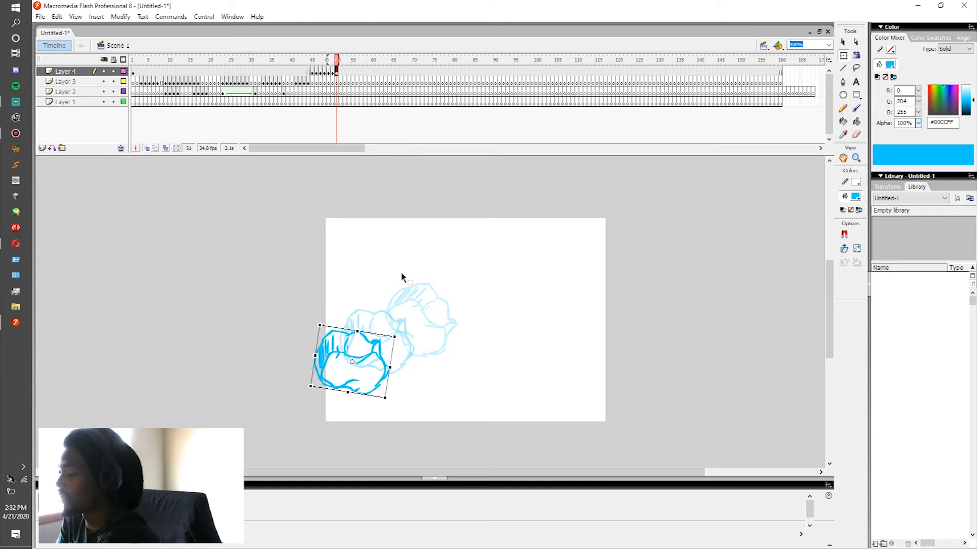
Step: Delete the rock from frame 51 on Layer 4
key(Delete)
click(336, 74)
key(b)
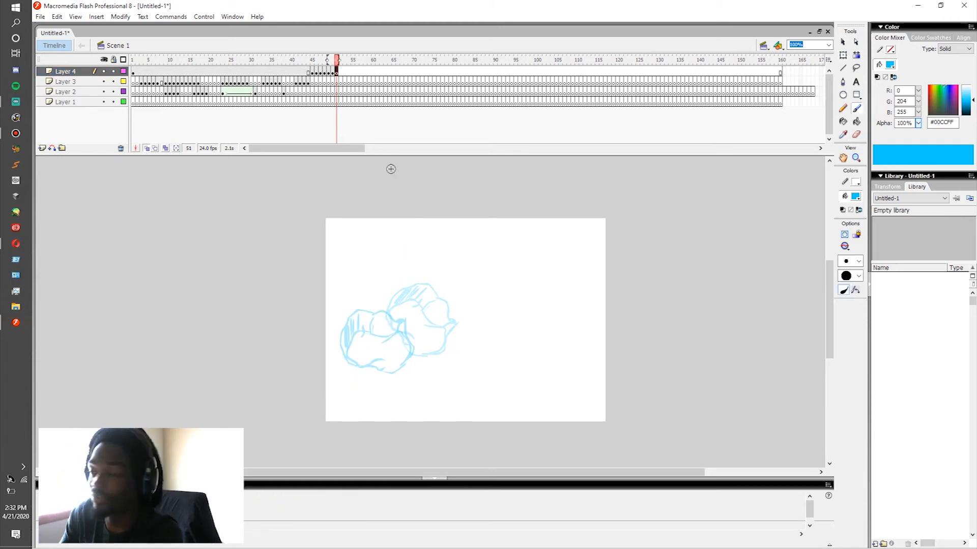
Step: On Layer 3 at frame 51, brush an impact burst with cloud puffs, wall marks and flying fragments along the stage's left edge
mouse_move(307, 80)
mouse_down()
mouse_move(335, 73)
mouse_move(337, 85)
mouse_up()
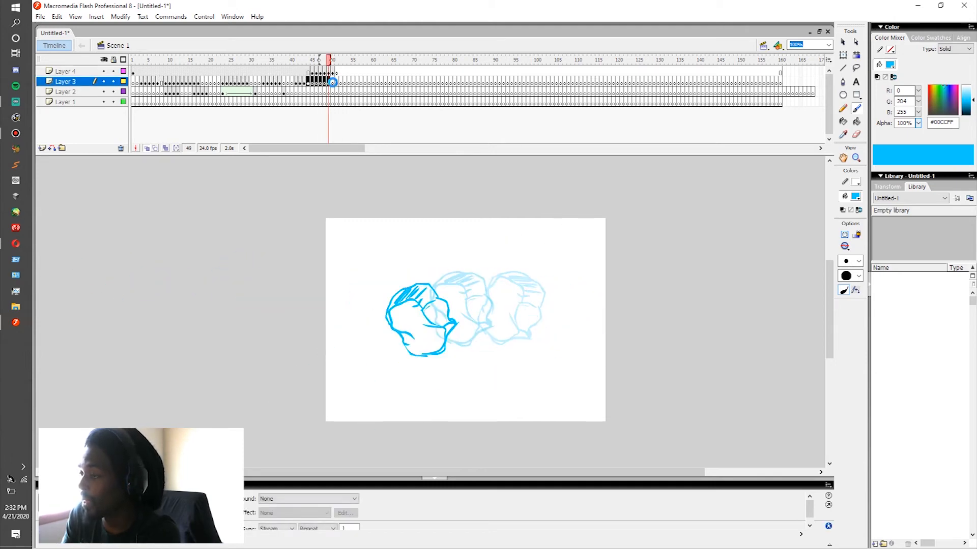
click(336, 81)
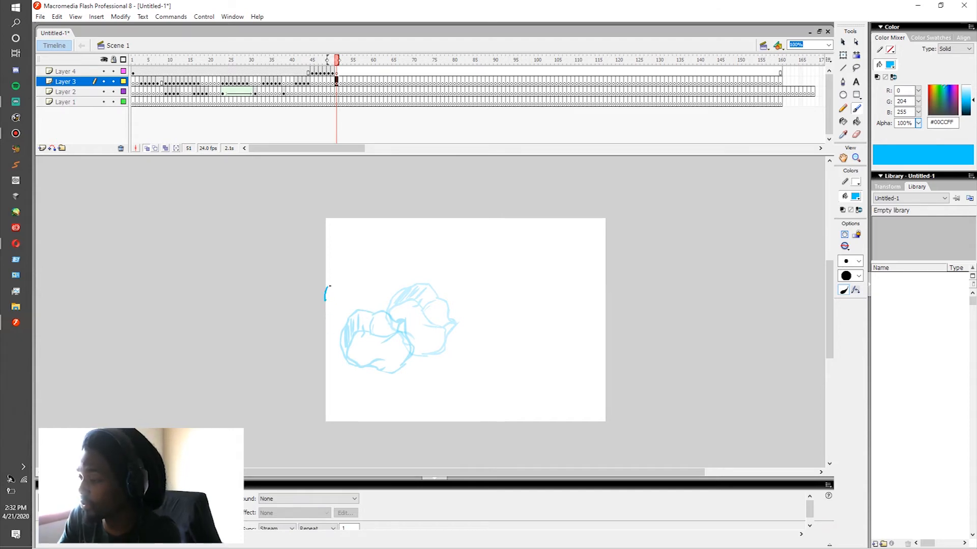
mouse_move(338, 297)
mouse_down()
mouse_move(350, 319)
mouse_move(328, 328)
mouse_move(329, 355)
mouse_move(360, 348)
mouse_move(368, 385)
mouse_move(359, 402)
mouse_move(340, 396)
mouse_move(328, 418)
mouse_up()
drag(322, 295, 323, 262)
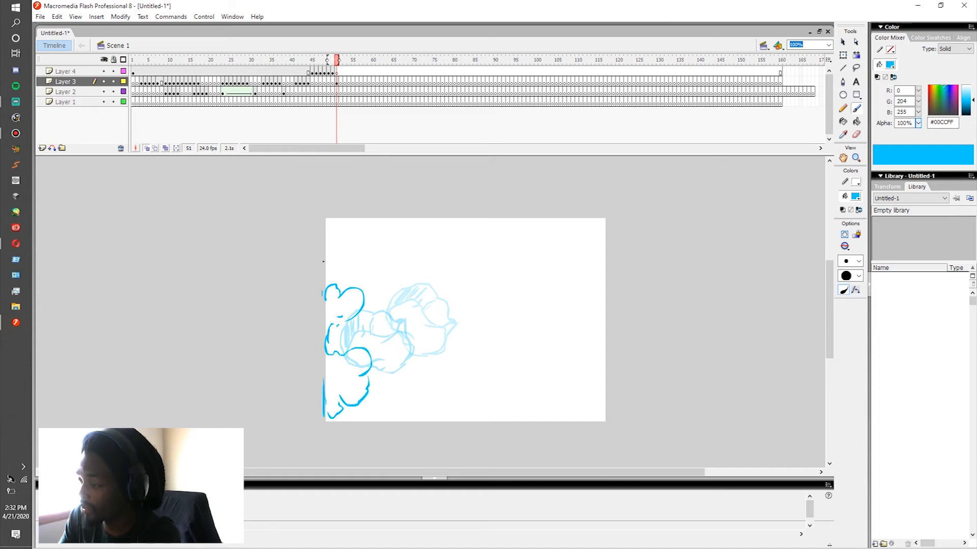
mouse_move(341, 324)
mouse_down()
mouse_move(379, 267)
mouse_move(390, 262)
mouse_move(377, 274)
mouse_move(394, 275)
mouse_move(410, 263)
mouse_up()
mouse_move(379, 320)
mouse_down()
mouse_move(394, 374)
mouse_move(377, 362)
mouse_move(385, 353)
mouse_move(392, 374)
mouse_up()
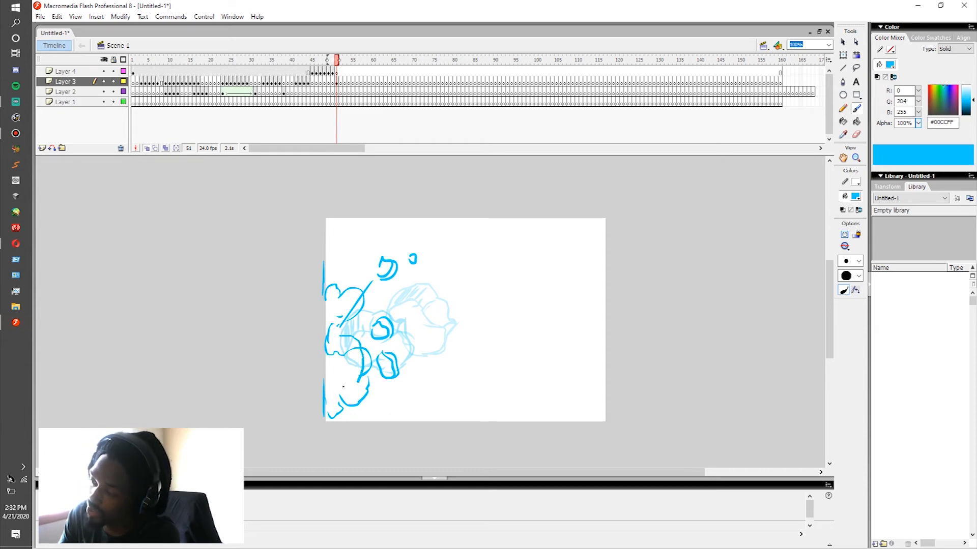
drag(332, 359, 344, 337)
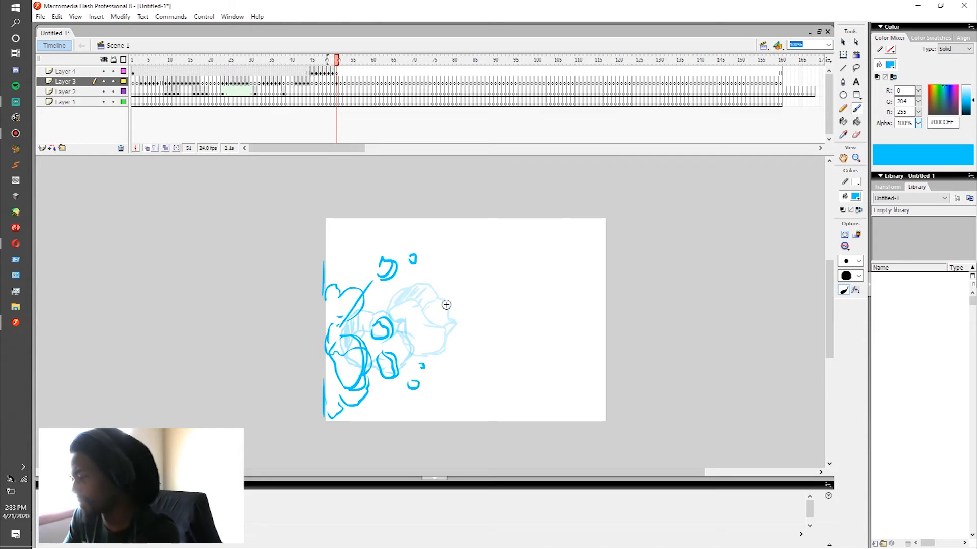
Step: At frame 52 on Layer 3, brush expanded dust puffs and wall marks along the stage's left edge, checking against frame 51
key(period)
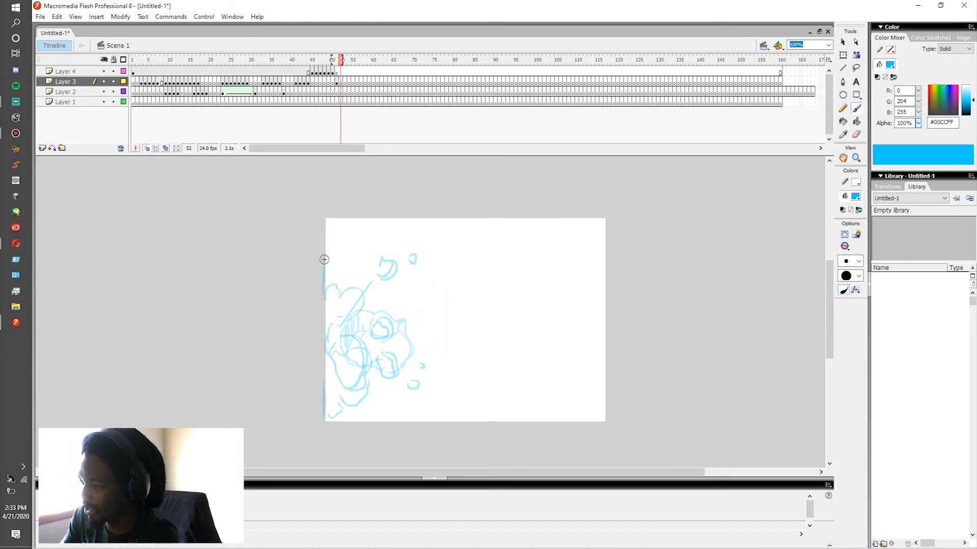
mouse_move(336, 278)
mouse_down()
mouse_move(363, 262)
mouse_move(390, 297)
mouse_move(334, 305)
mouse_move(322, 331)
mouse_move(335, 374)
mouse_up()
key(comma)
key(period)
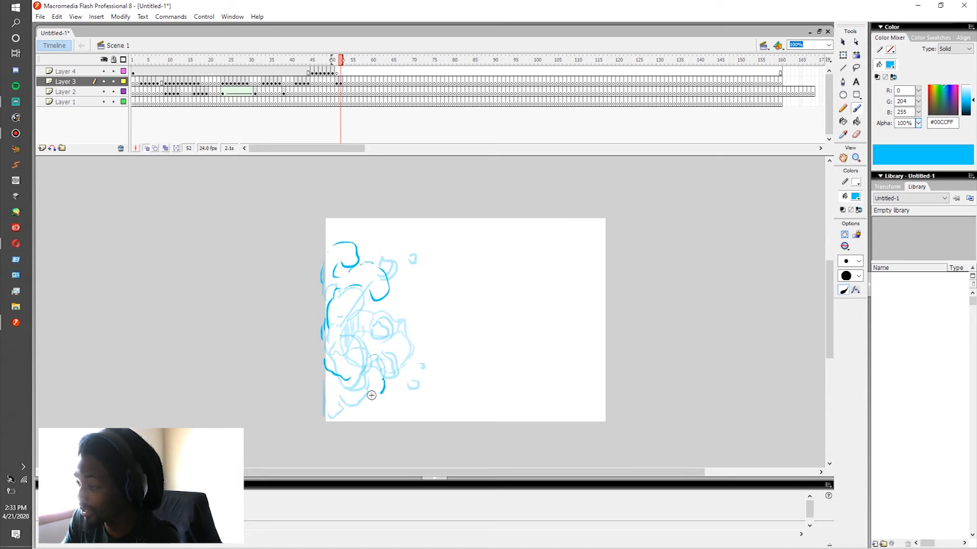
mouse_move(352, 409)
mouse_down()
mouse_move(359, 421)
mouse_move(326, 424)
mouse_up()
drag(322, 372, 321, 407)
key(comma)
key(period)
key(comma)
key(period)
key(comma)
key(period)
Step: Add rounded rock fragments farther from the wall and a large chunk near its base at frame 52
drag(407, 366, 408, 388)
mouse_move(398, 368)
mouse_down()
mouse_move(408, 366)
mouse_move(430, 406)
mouse_move(441, 372)
mouse_up()
key(comma)
key(period)
key(comma)
key(period)
drag(391, 341, 395, 339)
key(comma)
key(period)
drag(342, 390, 366, 351)
Step: At frame 53 on Layer 3, brush the large chunk slightly lower and the nearby smaller fragments farther outward and downward
key(period)
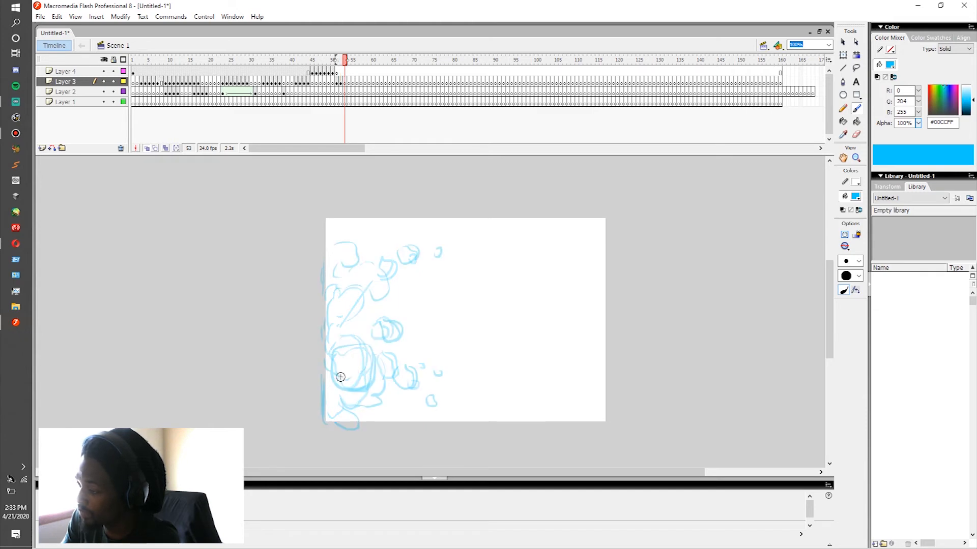
drag(336, 378, 372, 359)
drag(379, 393, 339, 398)
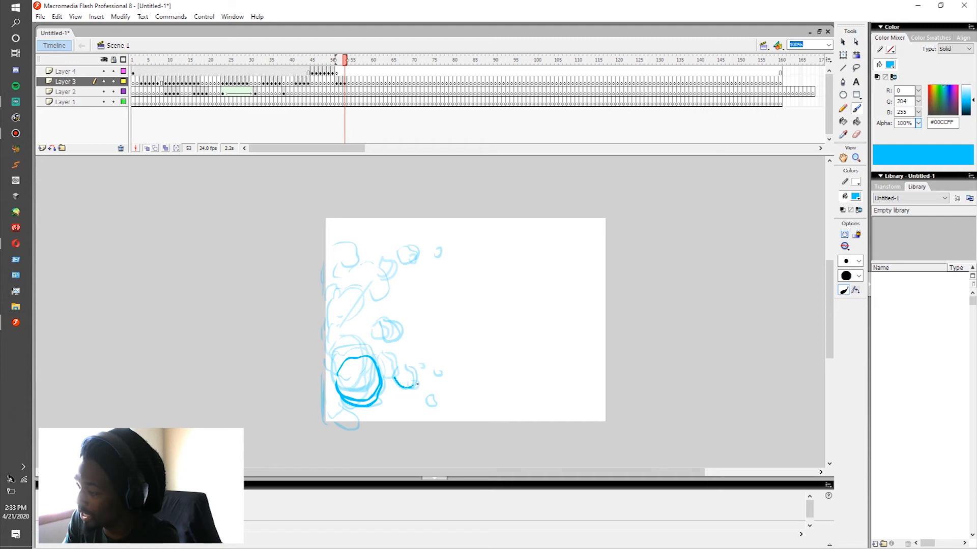
drag(417, 384, 417, 370)
key(ctrl+z)
mouse_move(382, 342)
mouse_down()
mouse_move(400, 333)
mouse_move(386, 334)
mouse_move(400, 326)
mouse_move(407, 391)
mouse_move(419, 382)
mouse_move(397, 379)
mouse_move(423, 391)
mouse_up()
key(comma)
key(period)
key(comma)
key(period)
key(comma)
key(period)
key(comma)
key(period)
key(comma)
key(period)
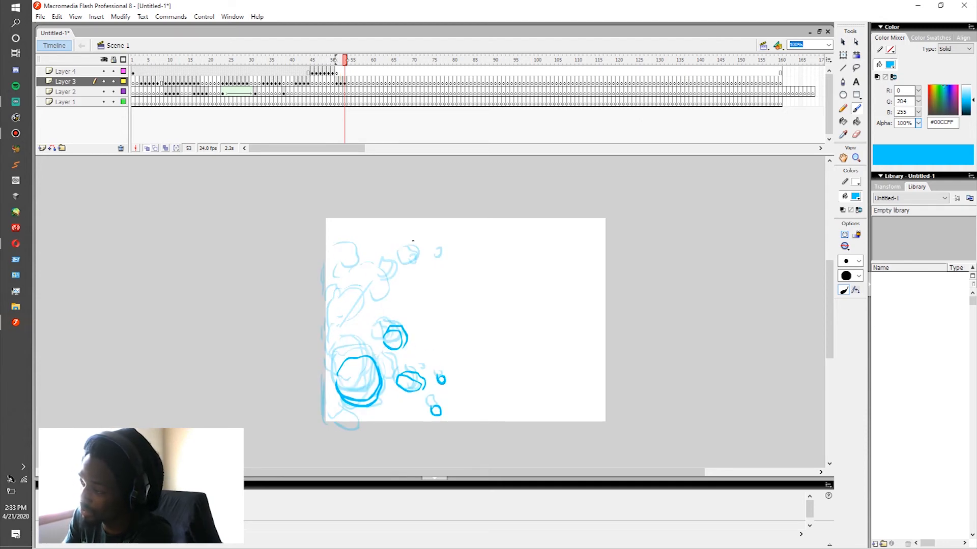
Step: Add two upper fragments, curled dust puffs along the wall and a small squiggle at frame 53
mouse_move(409, 249)
mouse_down()
mouse_move(425, 259)
mouse_move(440, 252)
mouse_up()
key(comma)
key(period)
key(comma)
key(period)
mouse_move(329, 239)
mouse_down()
mouse_move(355, 230)
mouse_move(357, 259)
mouse_move(334, 277)
mouse_up()
key(comma)
key(period)
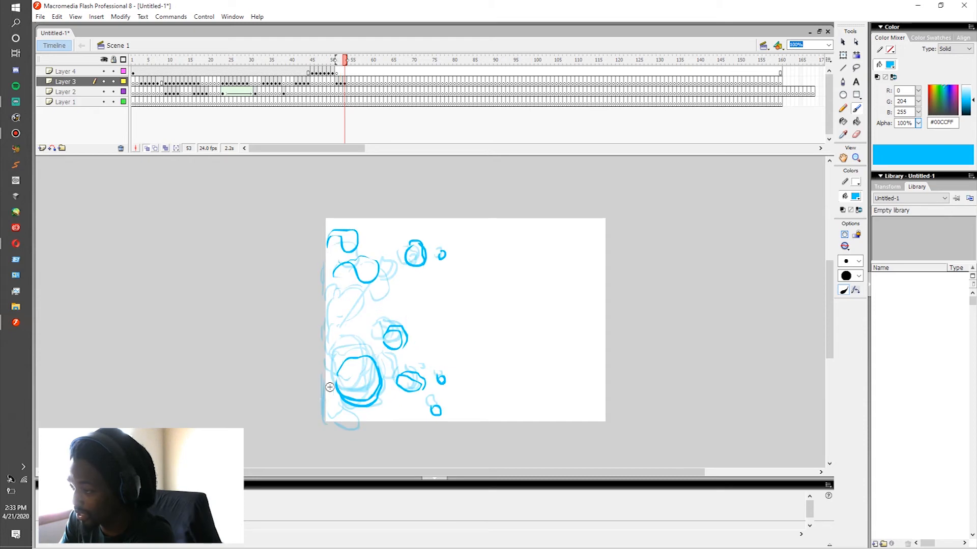
mouse_move(328, 395)
mouse_down()
mouse_move(357, 416)
mouse_move(346, 430)
mouse_move(367, 419)
mouse_up()
key(comma)
key(period)
drag(345, 311, 344, 324)
Step: At frame 54 on Layer 3, brush the large chunk and the lower rock fragments in positions closer to the ground
key(period)
key(comma)
key(period)
key(comma)
key(period)
drag(338, 402, 359, 418)
key(comma)
key(period)
mouse_move(436, 411)
mouse_down()
mouse_move(447, 392)
mouse_move(401, 399)
mouse_move(427, 390)
mouse_up()
key(comma)
key(period)
key(comma)
key(period)
drag(412, 358, 391, 352)
key(comma)
key(period)
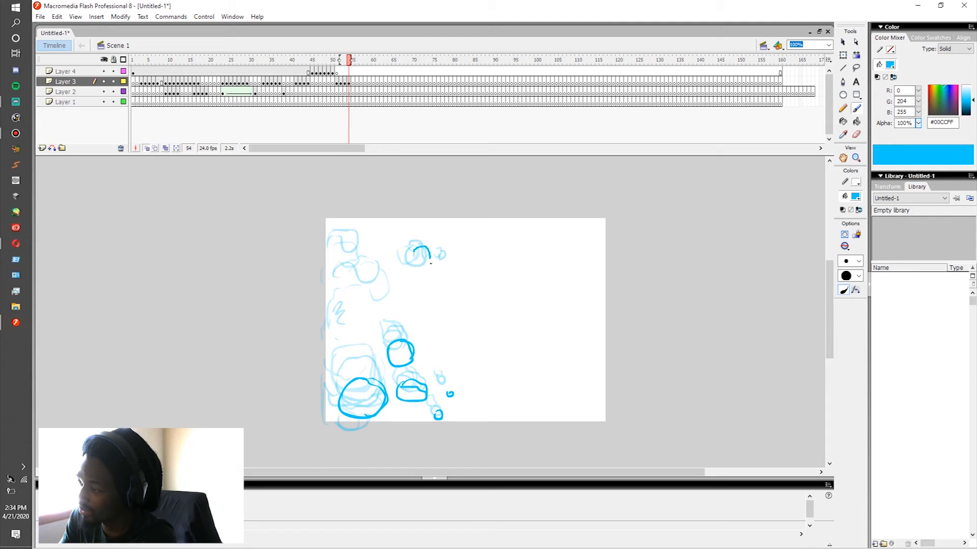
Step: Brush the two upper fragments slightly lower and farther from the wall at frame 54
drag(429, 250, 424, 269)
key(comma)
key(period)
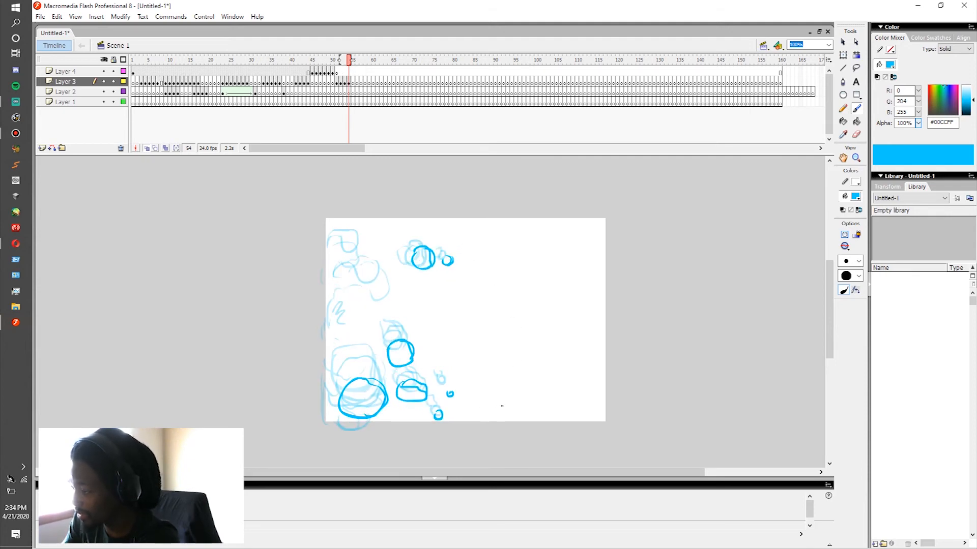
Step: Brush a tiny stick figure and a large standing figure beside the debris, adding emphasis marks above both heads
drag(501, 414, 507, 410)
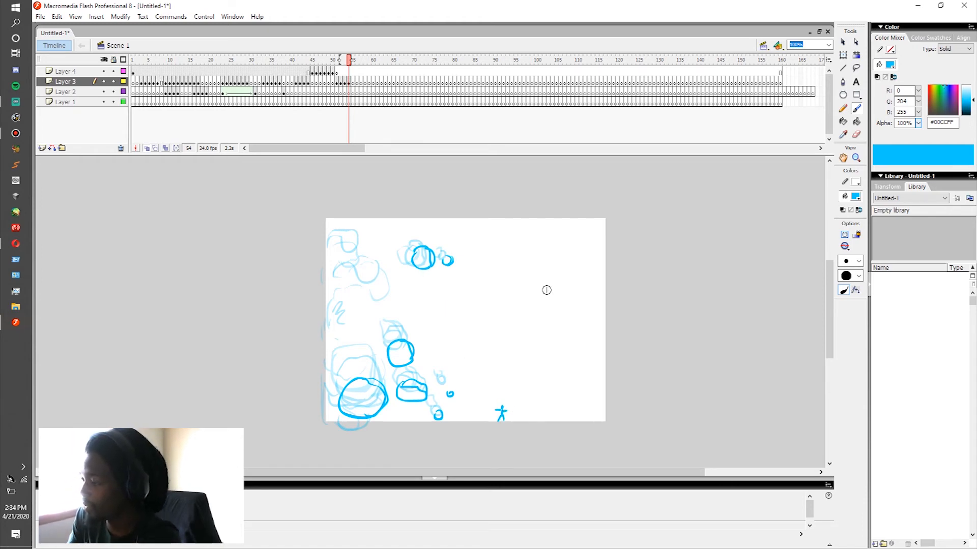
mouse_move(547, 270)
mouse_down()
mouse_move(534, 270)
mouse_move(555, 297)
mouse_move(540, 418)
mouse_up()
drag(560, 348, 579, 419)
mouse_move(556, 296)
mouse_down()
mouse_move(540, 349)
mouse_move(576, 347)
mouse_up()
drag(496, 391, 502, 400)
drag(507, 390, 503, 399)
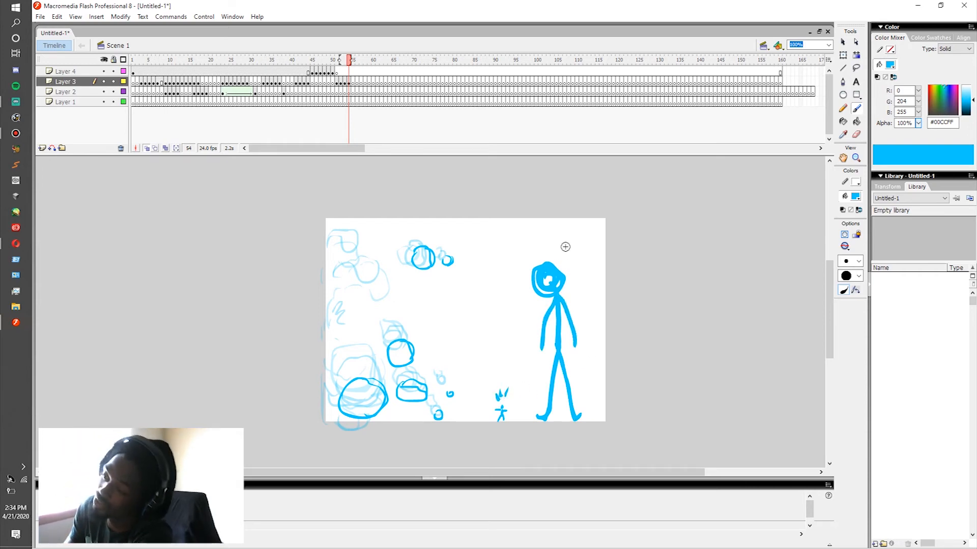
drag(564, 253, 570, 258)
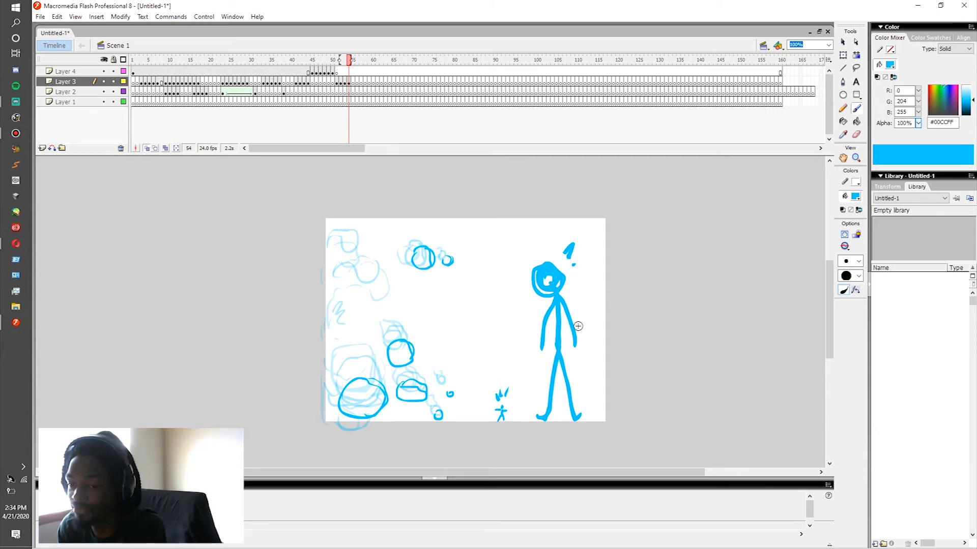
Step: Undo the two stick figures, their emphasis marks and the upper fragments at frame 54
key(ctrl+z)
key(ctrl+z)
key(ctrl+z)
key(ctrl+z)
key(ctrl+z)
key(ctrl+z)
key(ctrl+z)
key(ctrl+z)
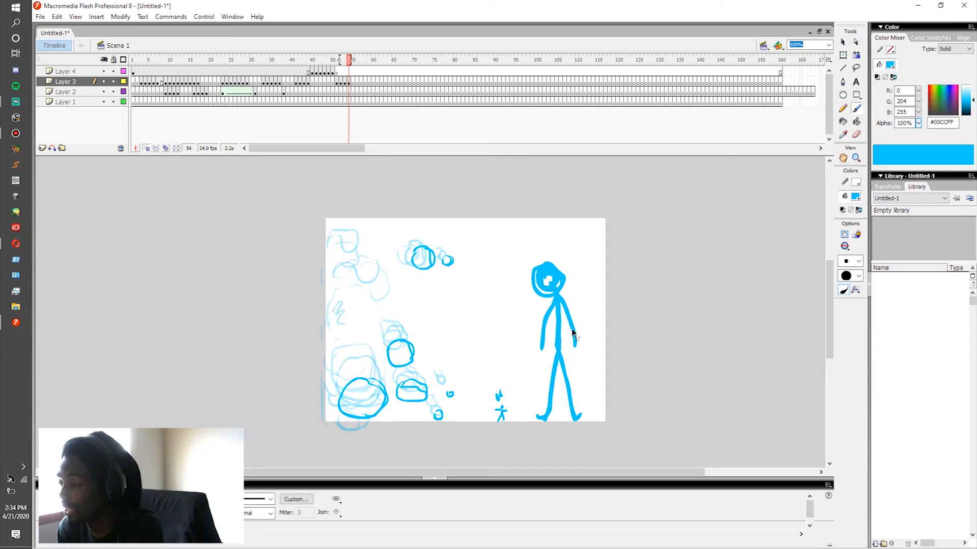
key(ctrl+z)
key(ctrl+z)
key(ctrl+z)
key(ctrl+z)
key(ctrl+z)
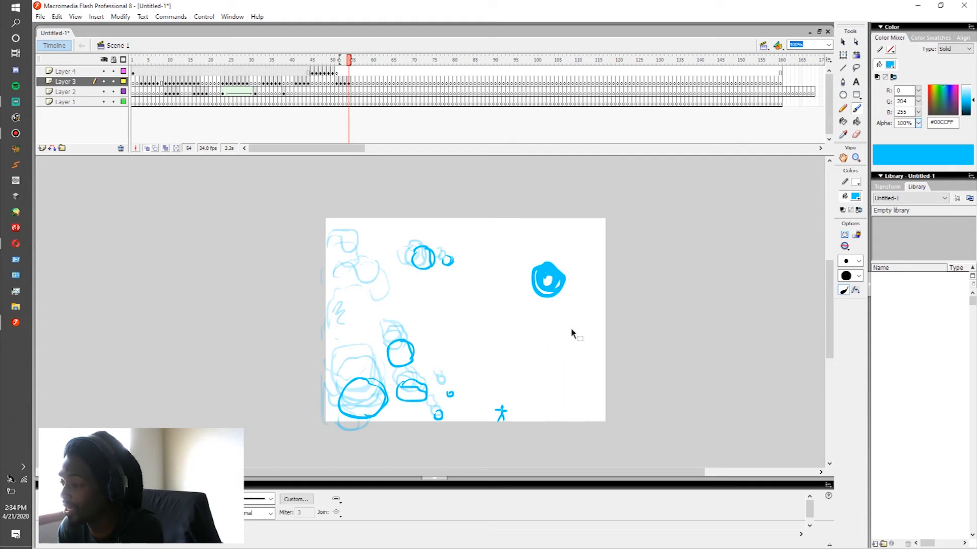
key(ctrl+z)
key(ctrl+z)
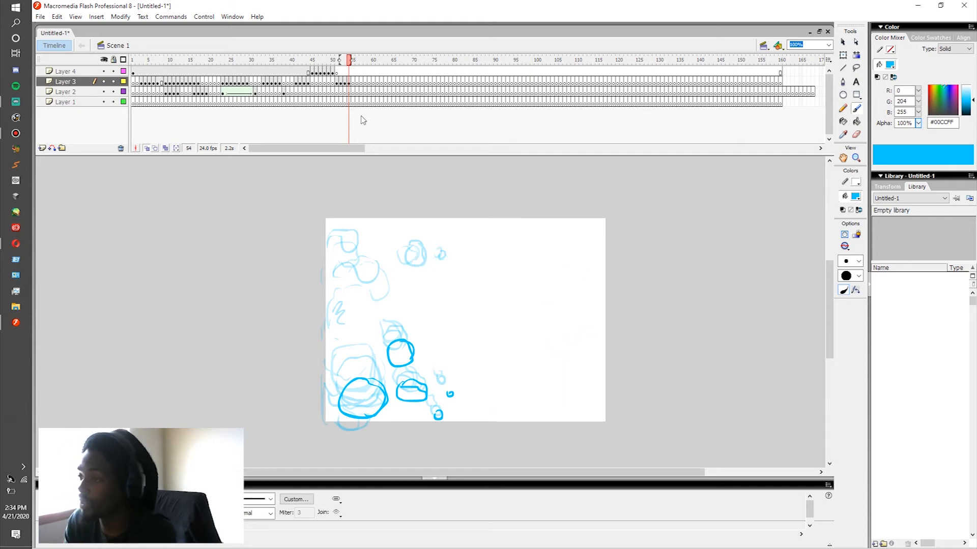
Step: Play the animation repeatedly from its opening frames to review the electricity effects and the rock impact
drag(145, 82, 166, 83)
click(133, 93)
key(Return)
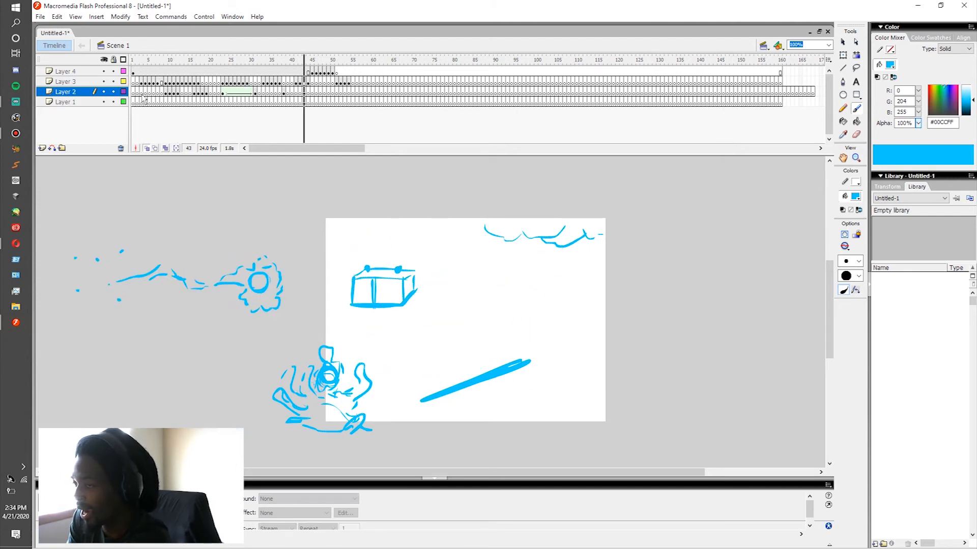
click(134, 94)
key(Return)
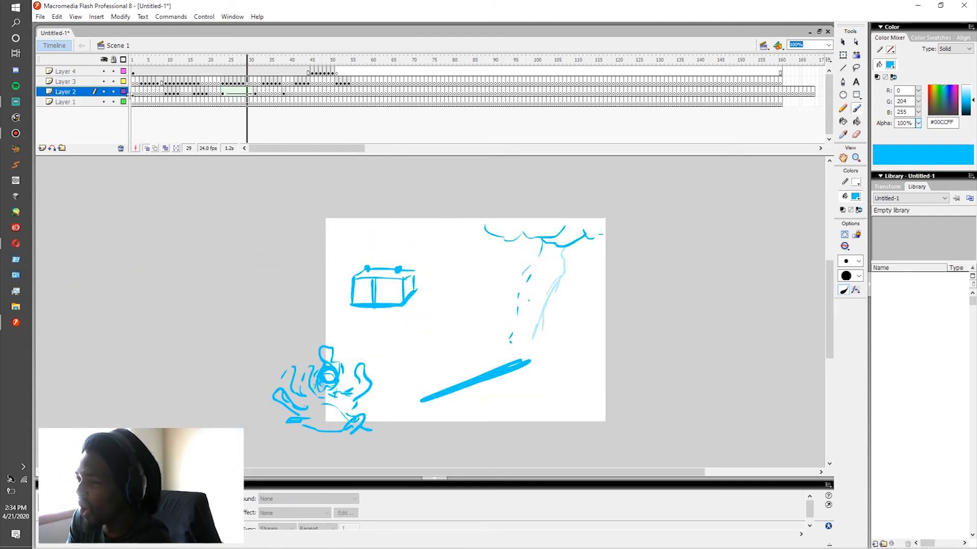
click(135, 93)
key(Return)
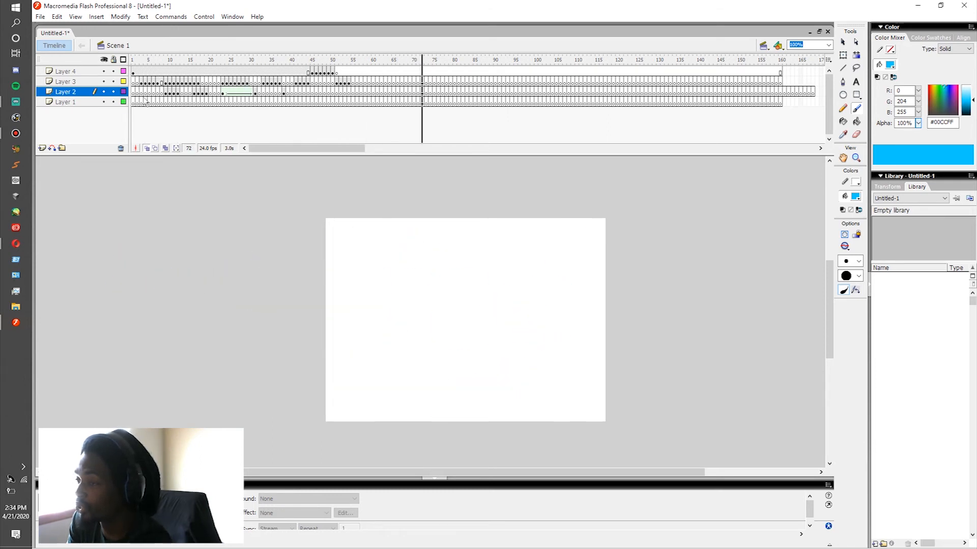
click(145, 94)
key(Return)
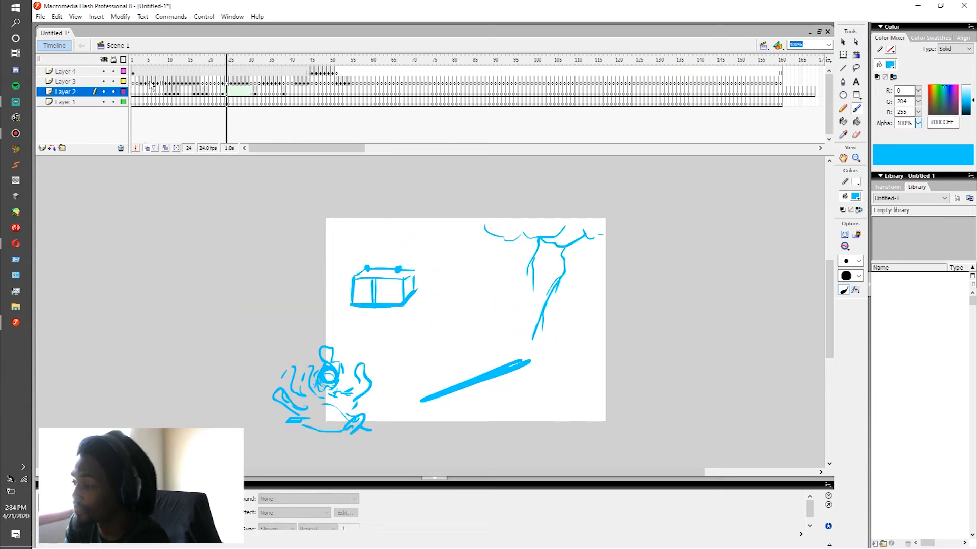
key(Return)
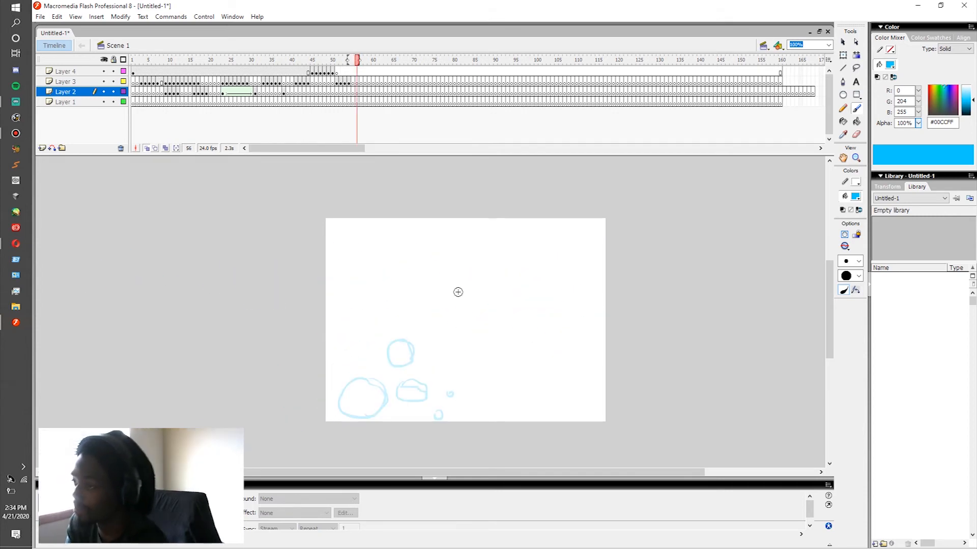
Step: Replay the animation from several middle frames to check the lightning, the energy ball and the rock's impact
click(222, 84)
key(Return)
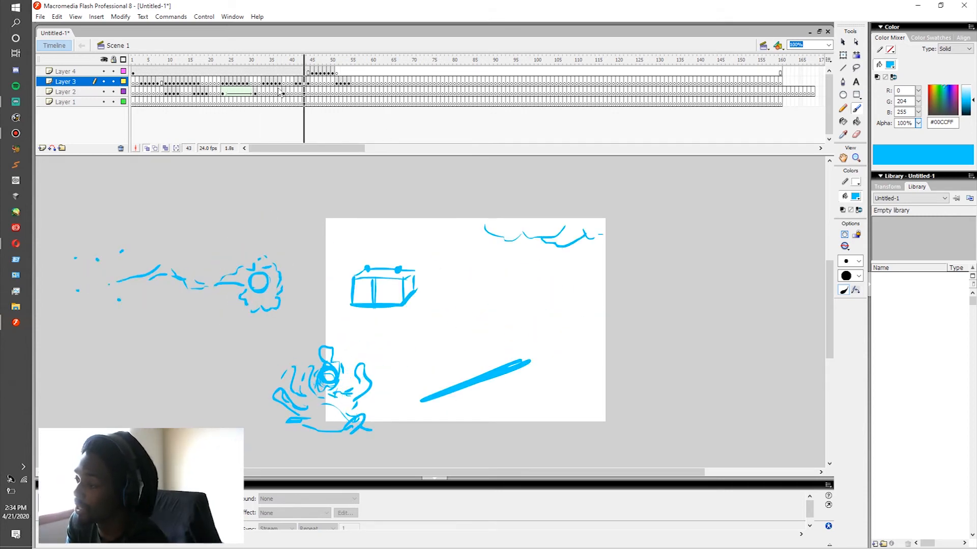
click(304, 93)
key(Return)
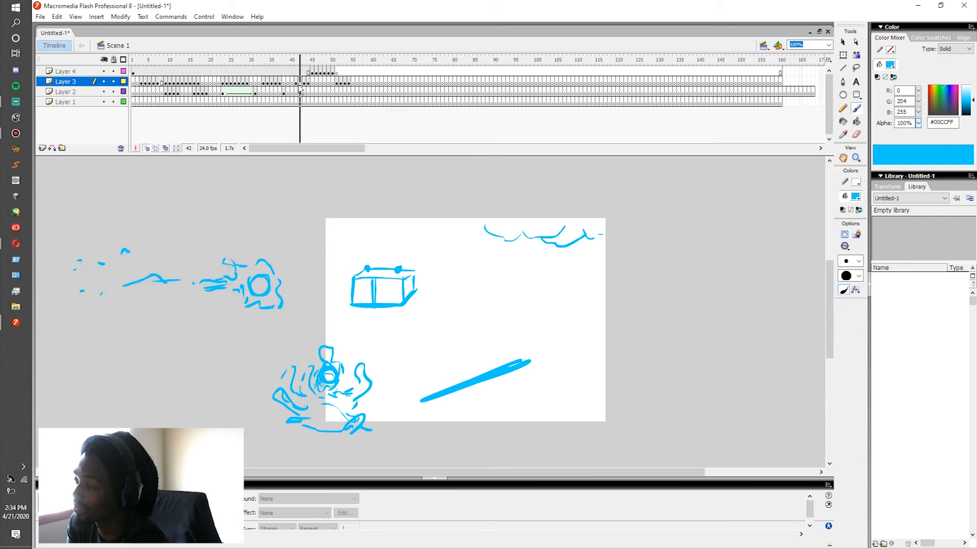
click(304, 84)
key(Return)
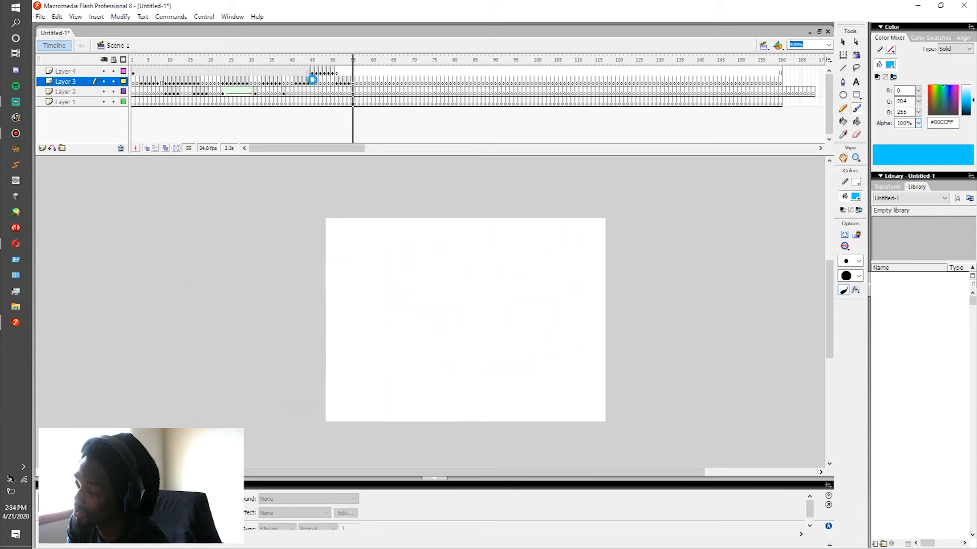
click(313, 84)
key(Return)
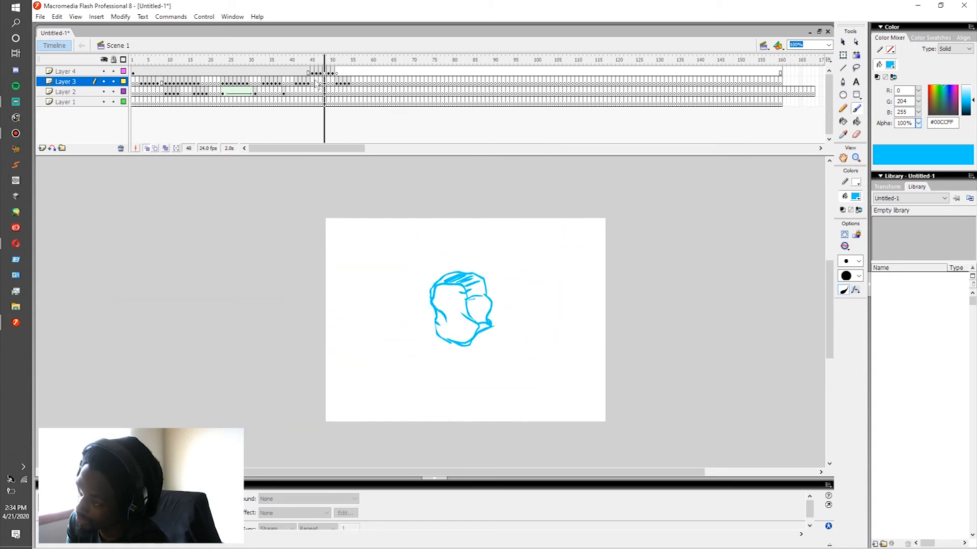
click(289, 83)
key(Return)
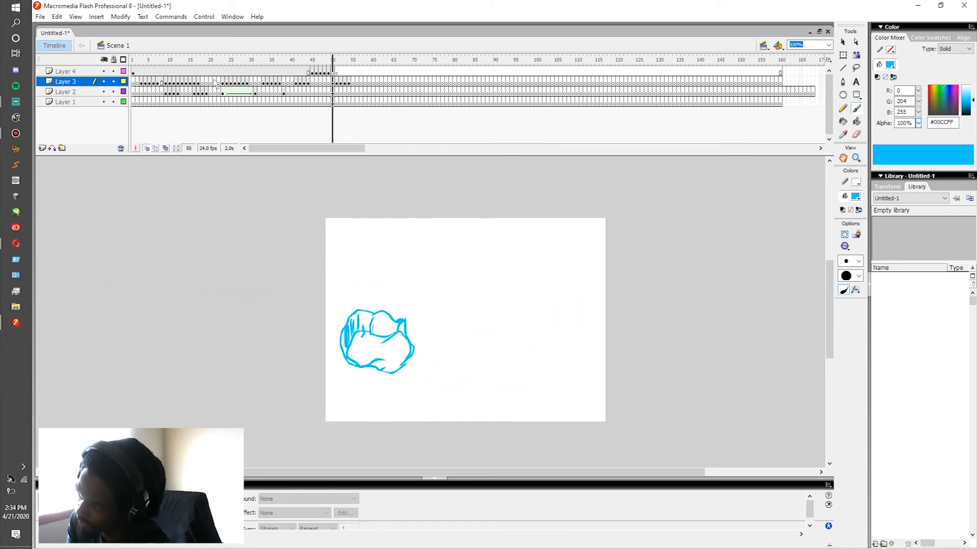
click(222, 72)
key(Return)
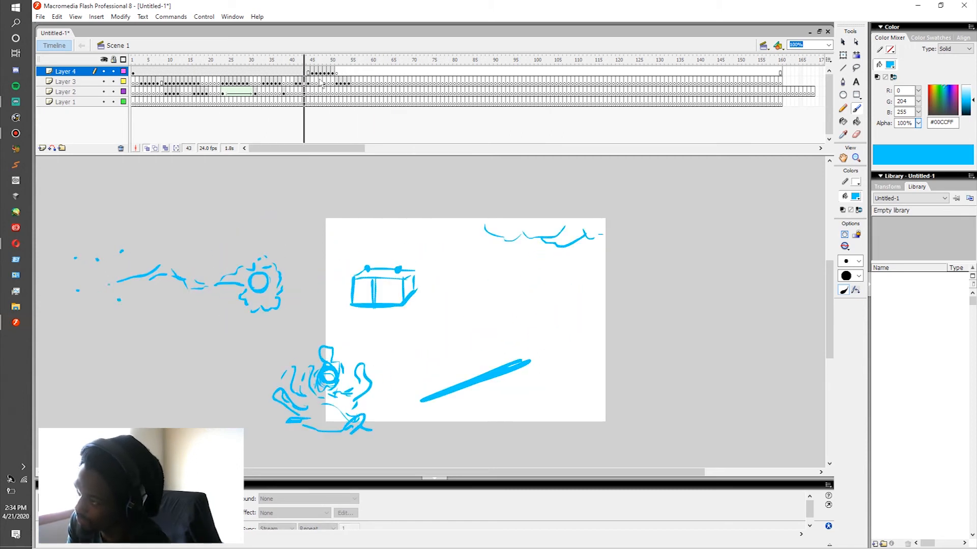
click(334, 74)
click(336, 74)
click(308, 74)
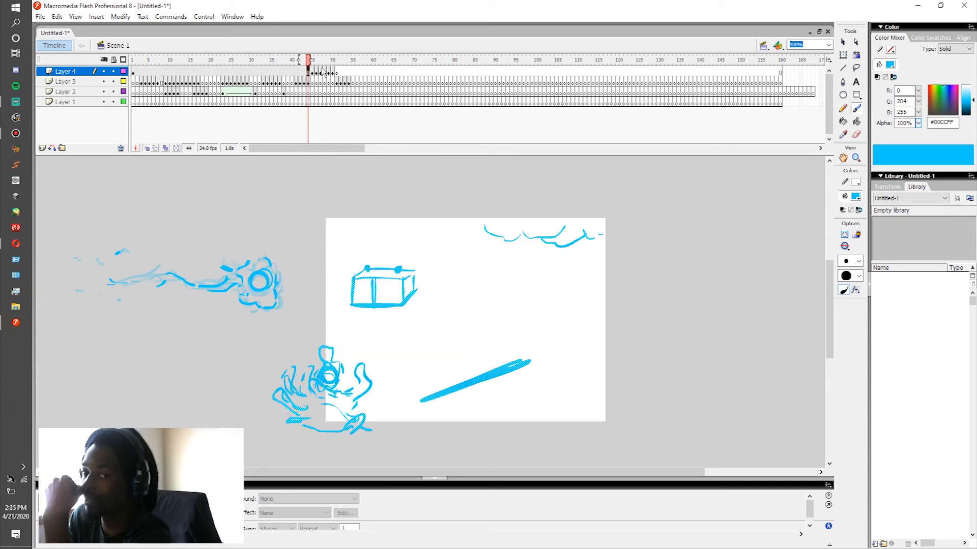
click(360, 82)
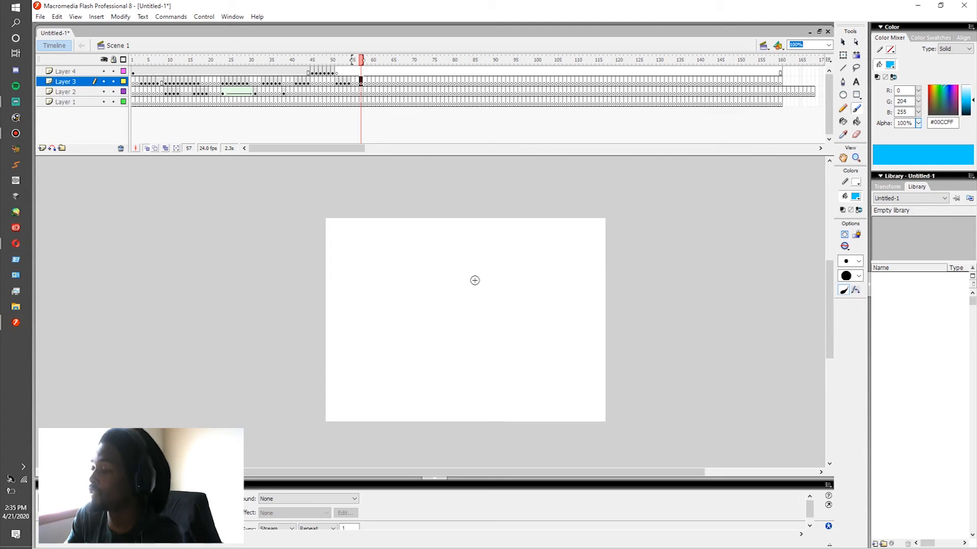
click(361, 72)
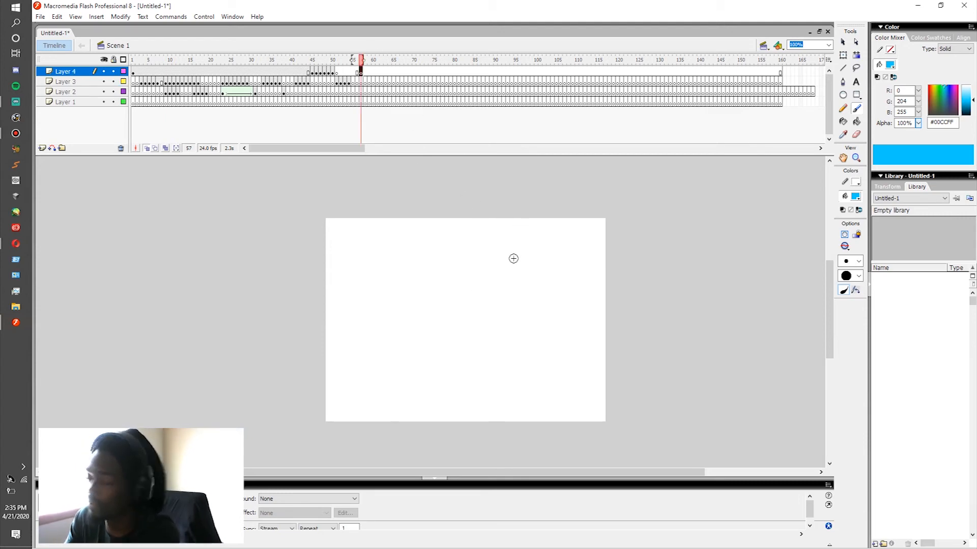
click(534, 280)
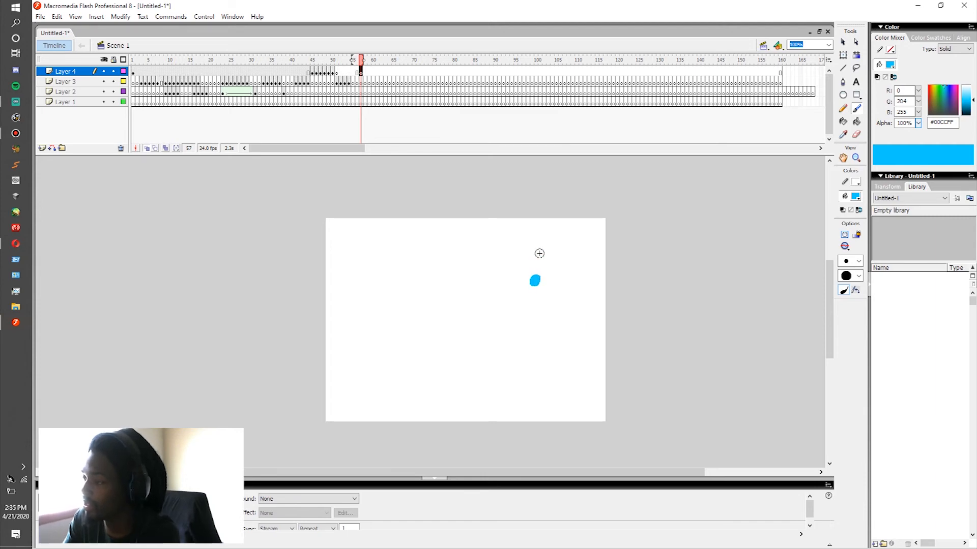
click(361, 81)
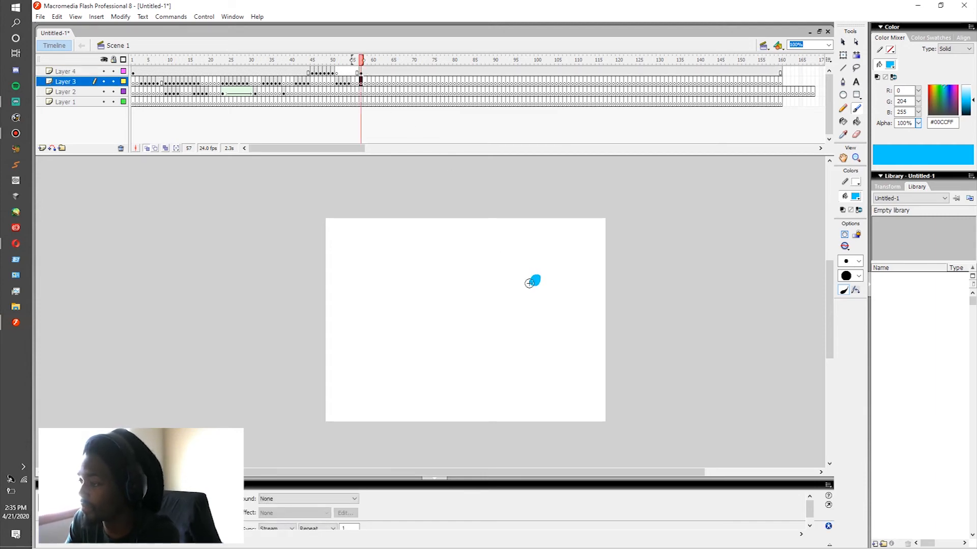
click(319, 349)
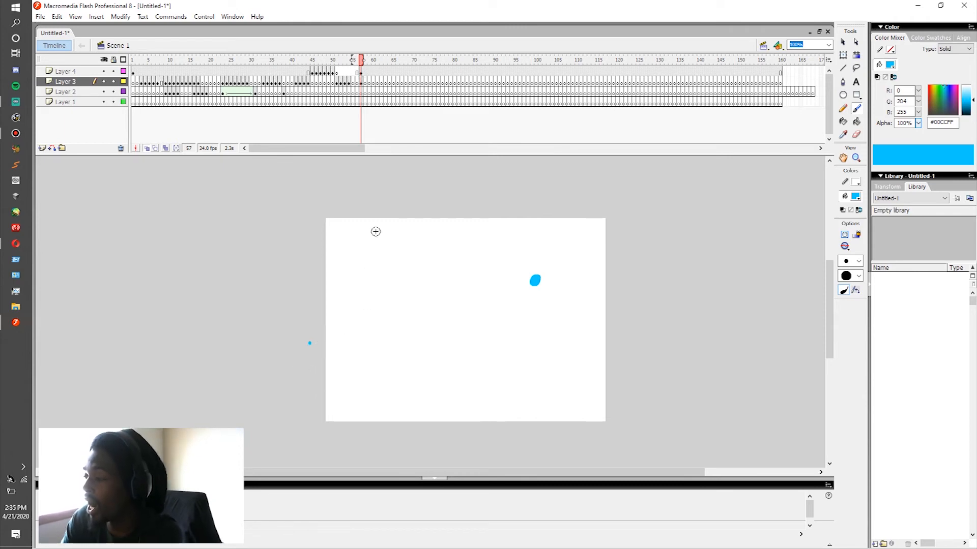
key(ctrl+z)
click(362, 73)
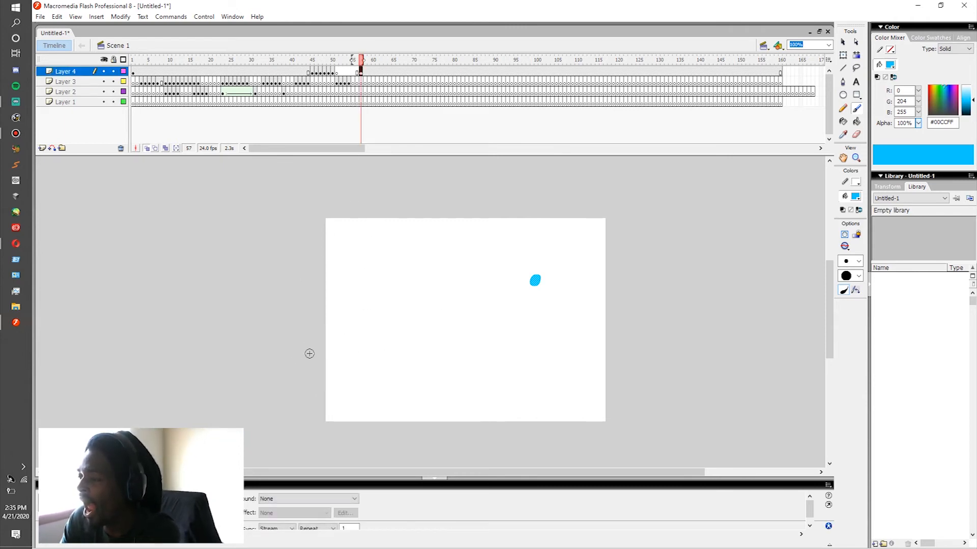
click(310, 351)
click(314, 353)
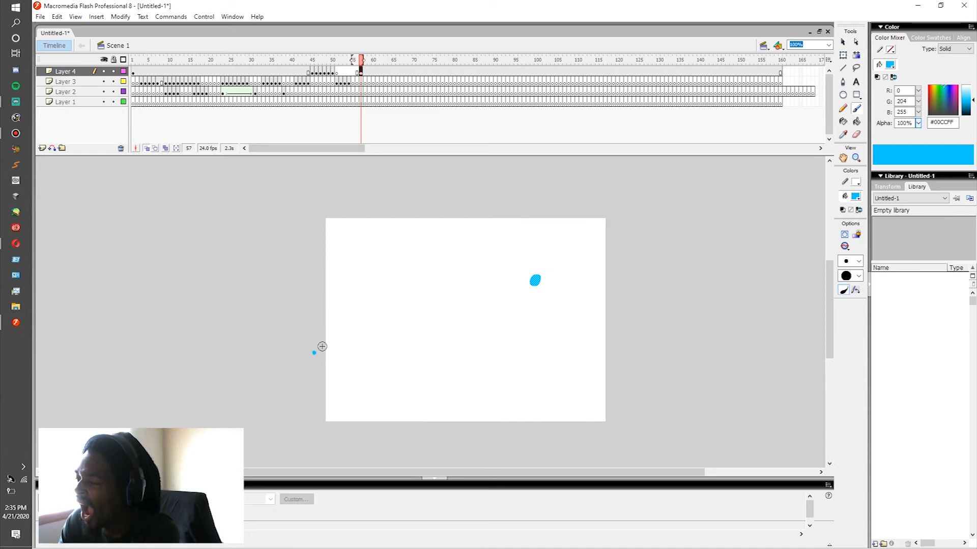
click(362, 83)
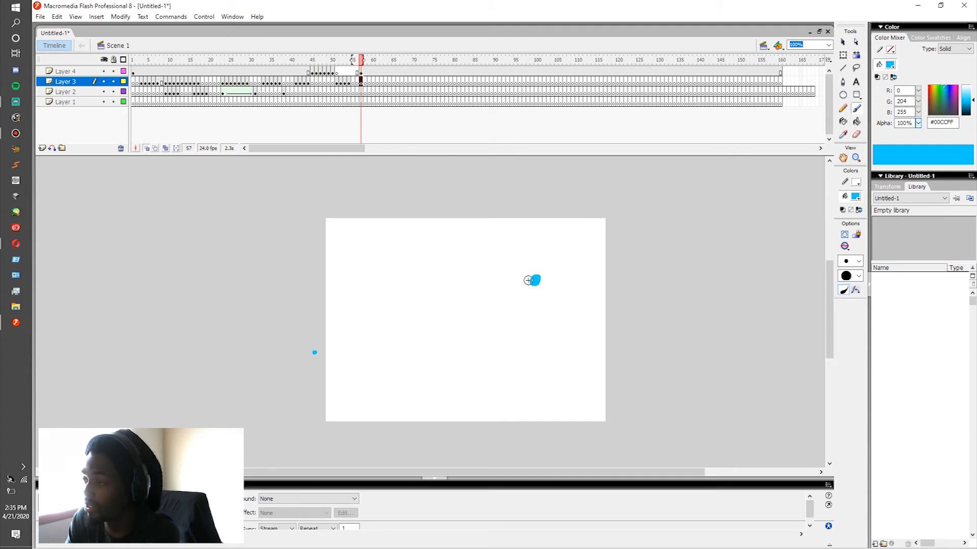
key(ctrl+z)
click(361, 80)
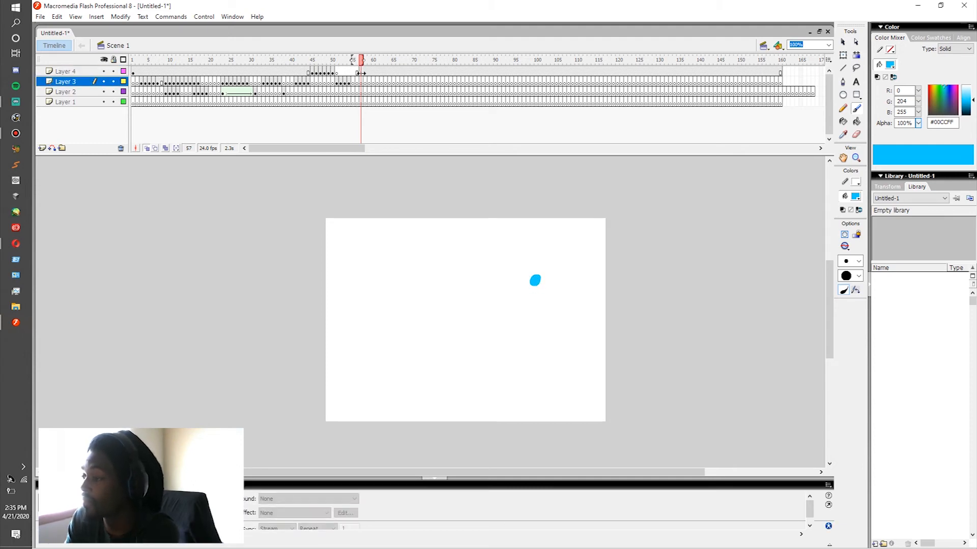
click(362, 74)
key(Delete)
Step: On Layer 4 at frame 57, brush one small dot near the stage's upper-left corner and another near its lower-right corner
click(362, 74)
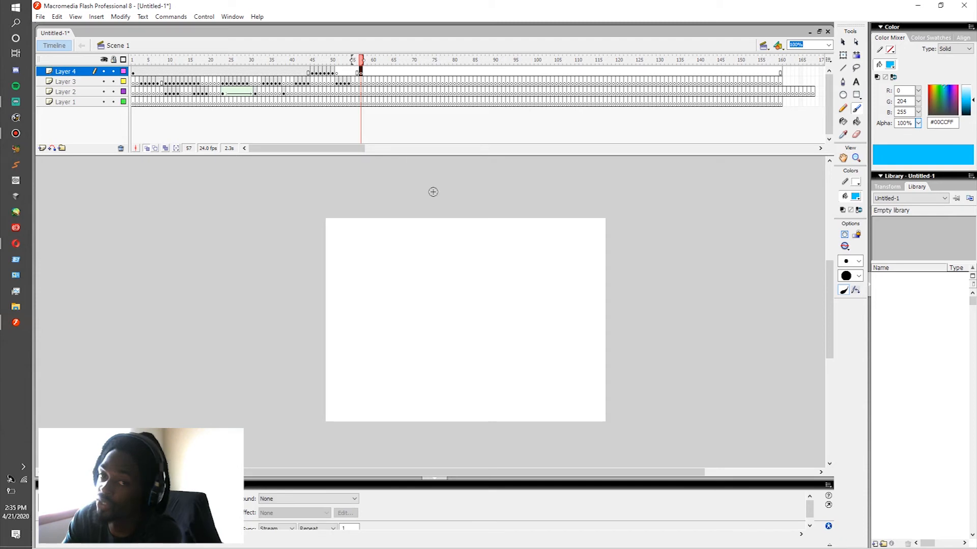
drag(355, 243, 366, 252)
click(354, 241)
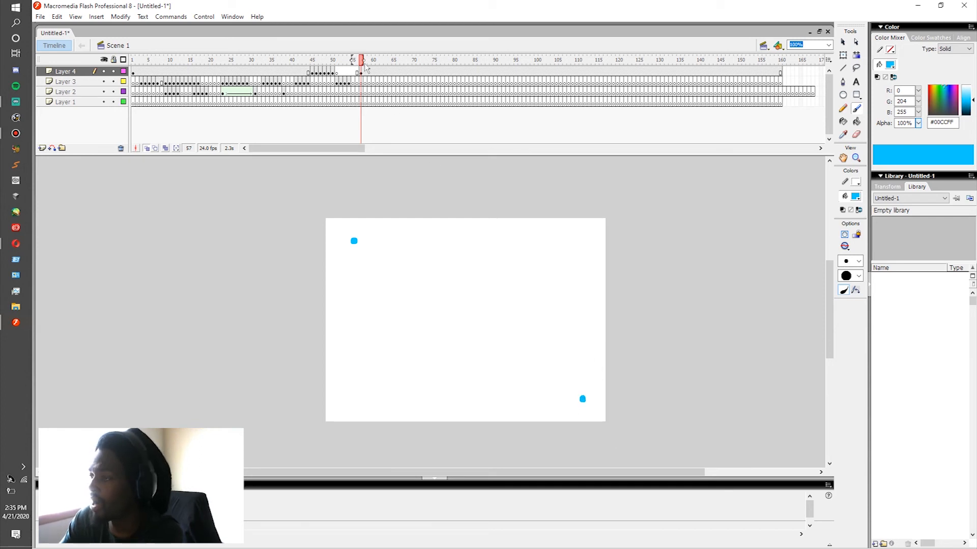
click(361, 82)
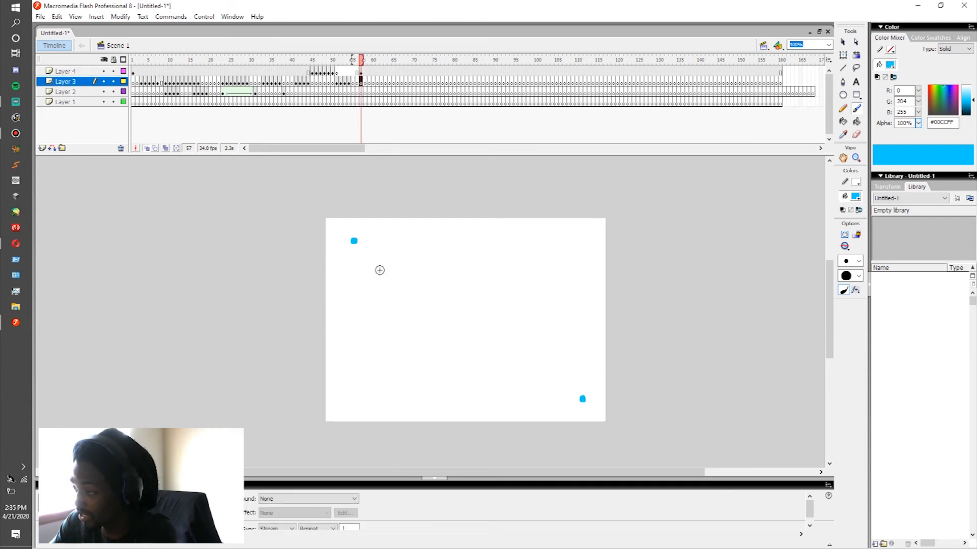
click(356, 242)
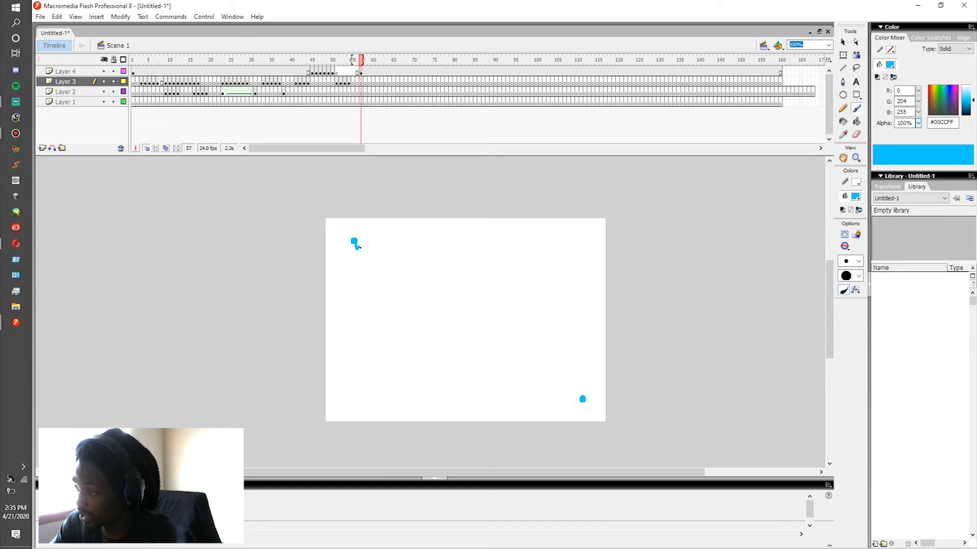
key(ctrl+z)
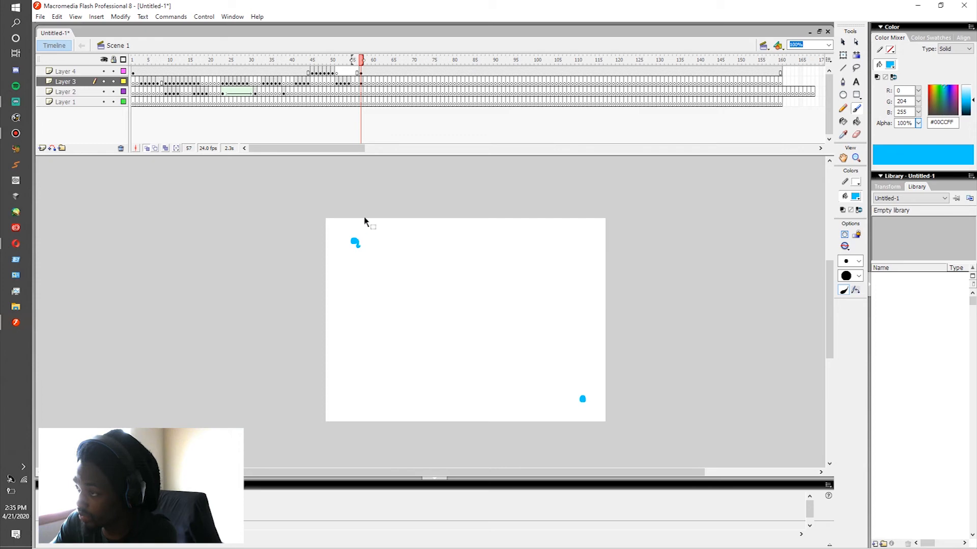
Step: On Layer 3, brush small sparks around the upper-left dot at frame 58 and a jagged bolt reaching past mid-stage at frame 59
click(365, 83)
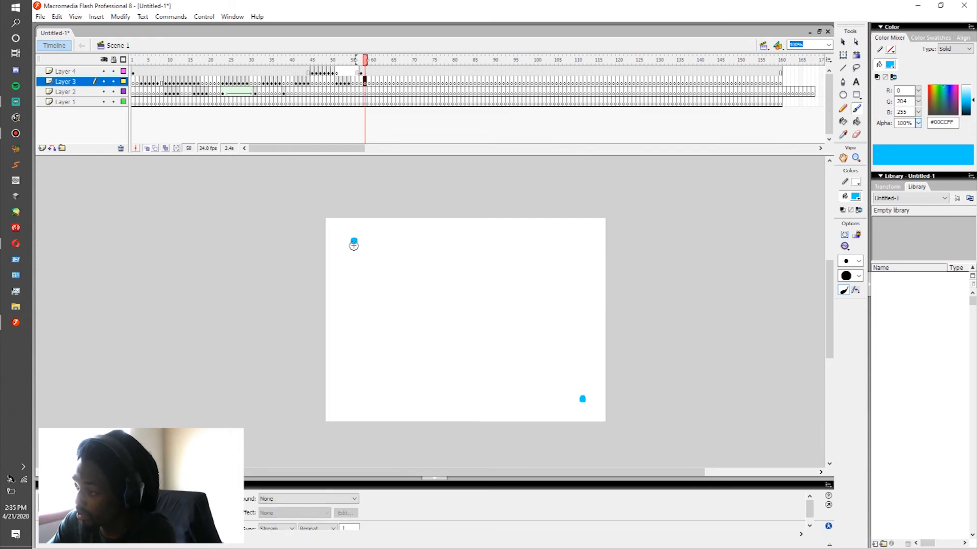
drag(355, 241, 360, 247)
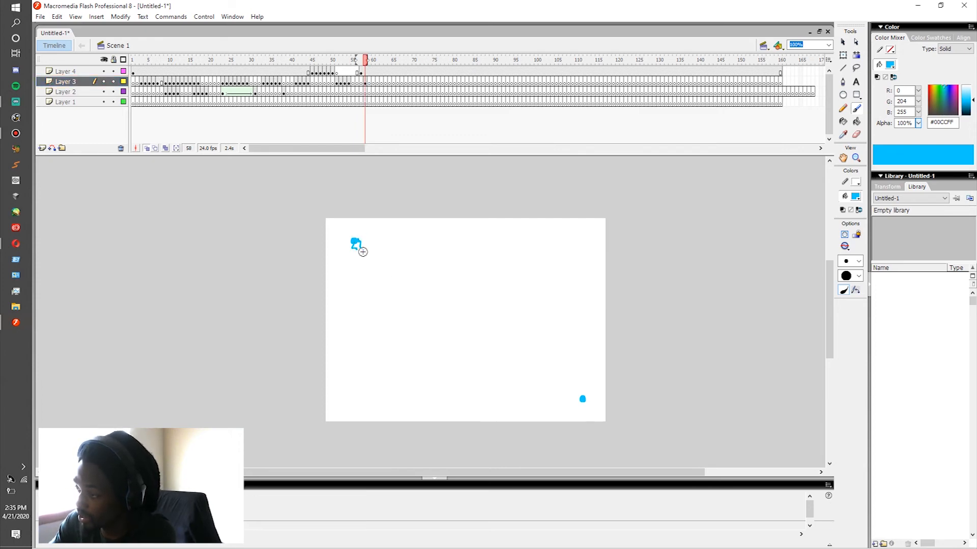
key(period)
drag(355, 241, 410, 290)
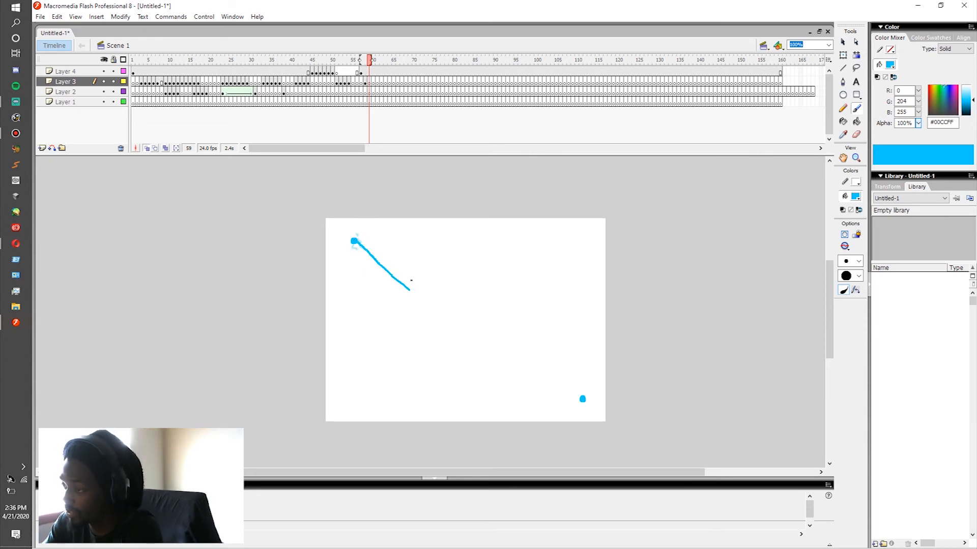
key(ctrl+z)
drag(369, 250, 424, 294)
drag(471, 331, 491, 338)
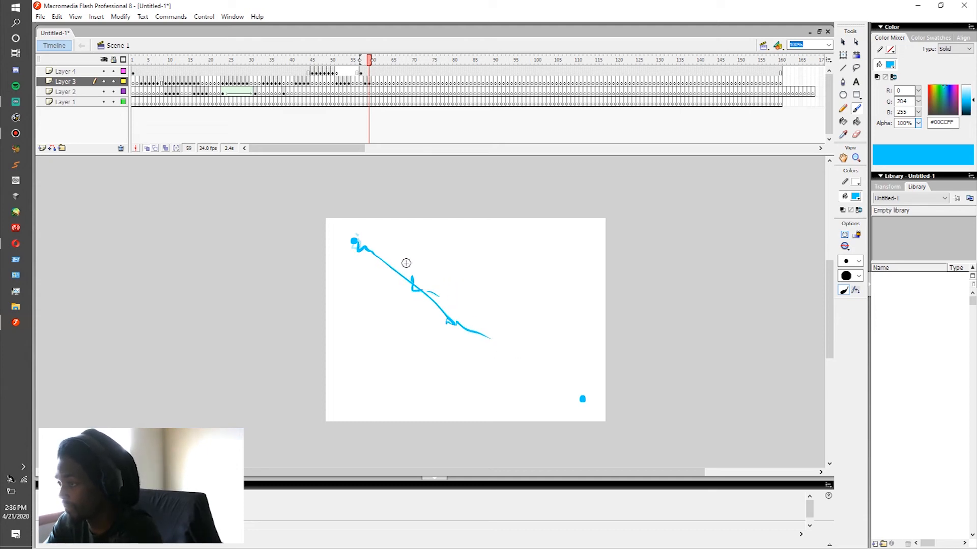
Step: At frame 60 of Layer 3, brush the bolt all the way to the lower-right dot, with small sparks around both dots
key(F7)
drag(390, 270, 461, 328)
drag(504, 352, 583, 399)
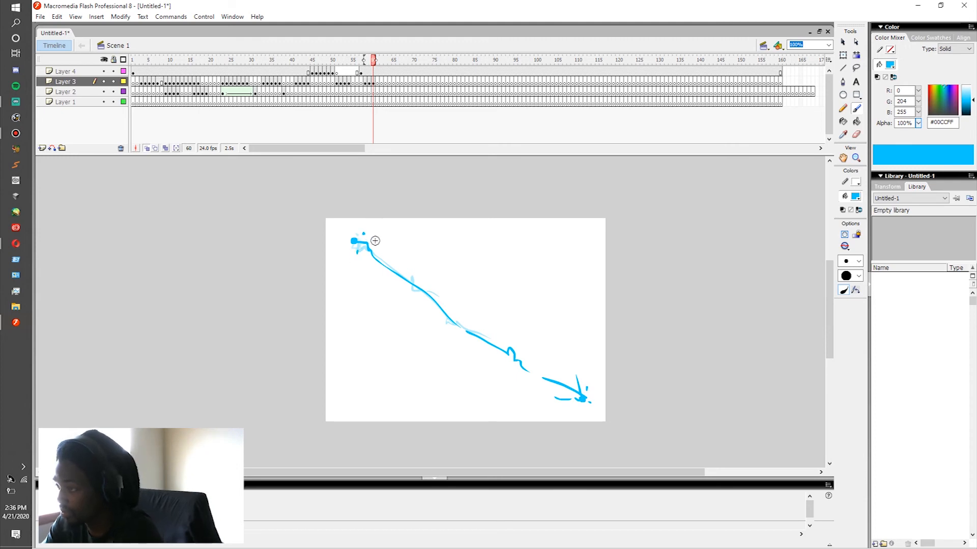
Step: Redraw the bolt between the two dots at frames 61 and 62, varying its kinks and the sparks at both ends
key(.)
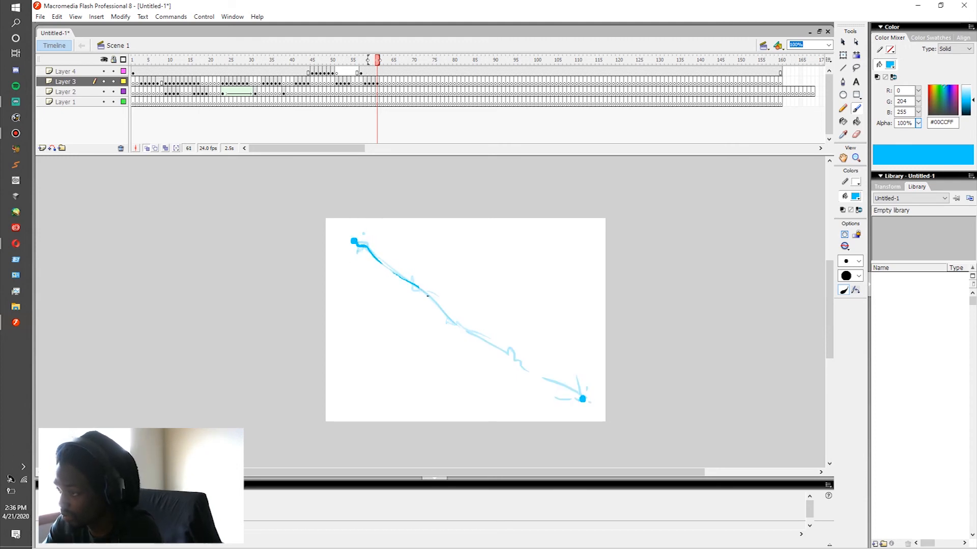
drag(455, 322, 478, 335)
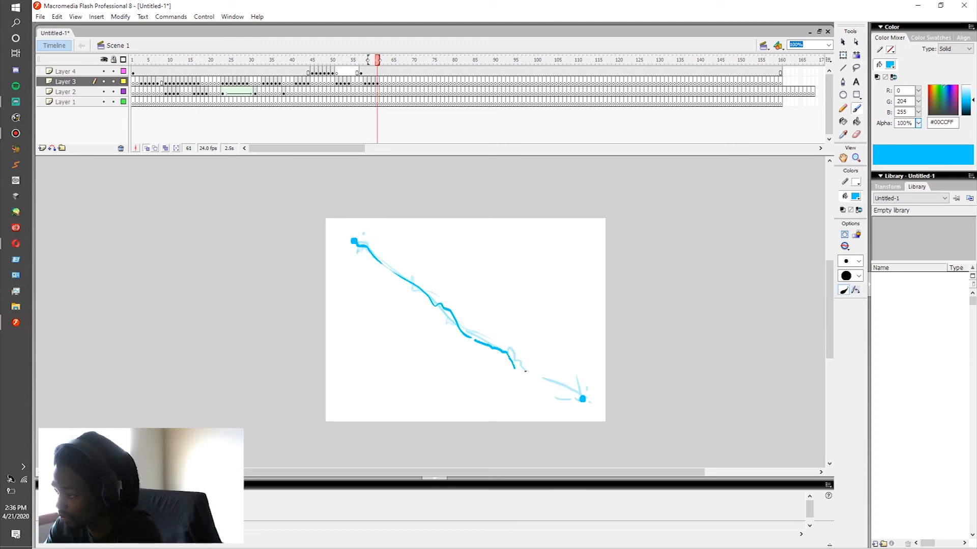
mouse_move(549, 381)
mouse_down()
mouse_move(582, 392)
mouse_move(562, 401)
mouse_up()
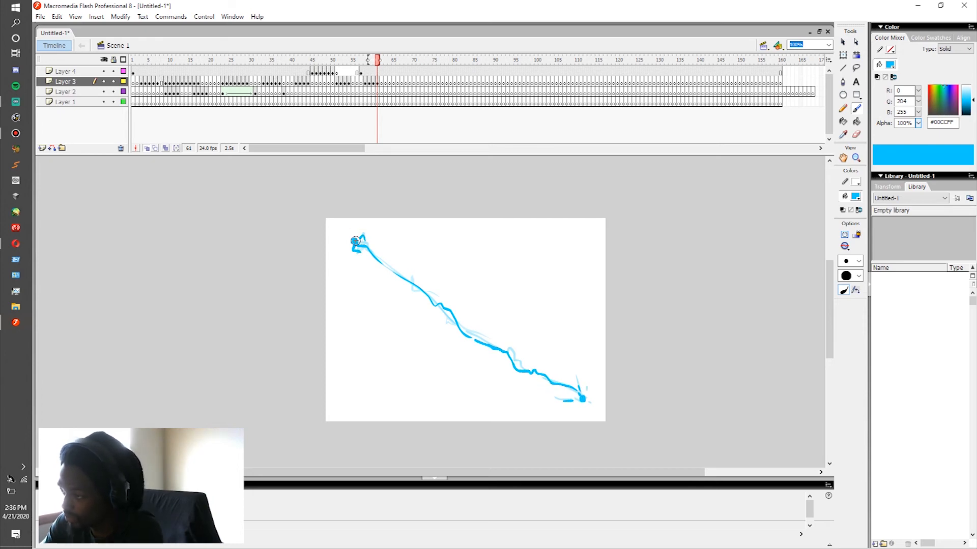
key(period)
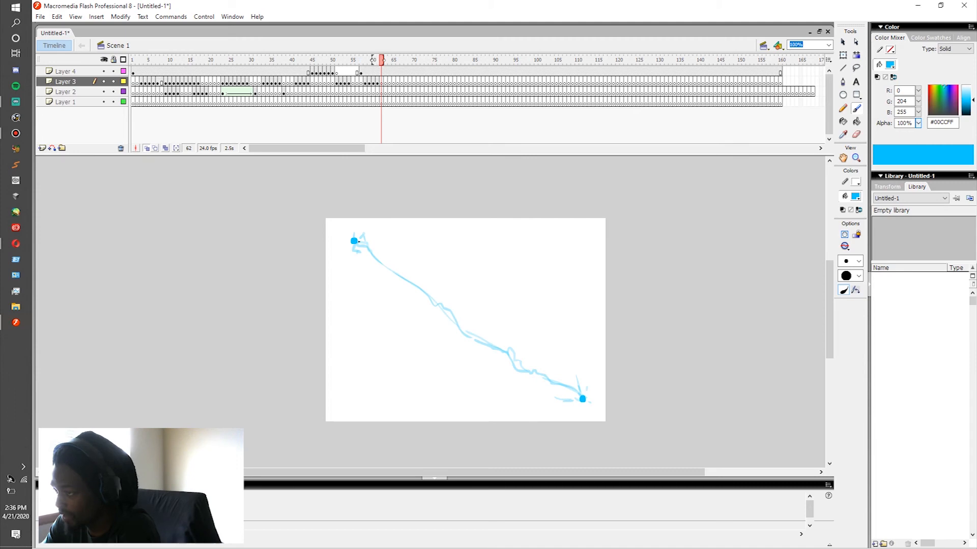
mouse_move(443, 304)
mouse_down()
mouse_move(511, 361)
mouse_move(568, 386)
mouse_up()
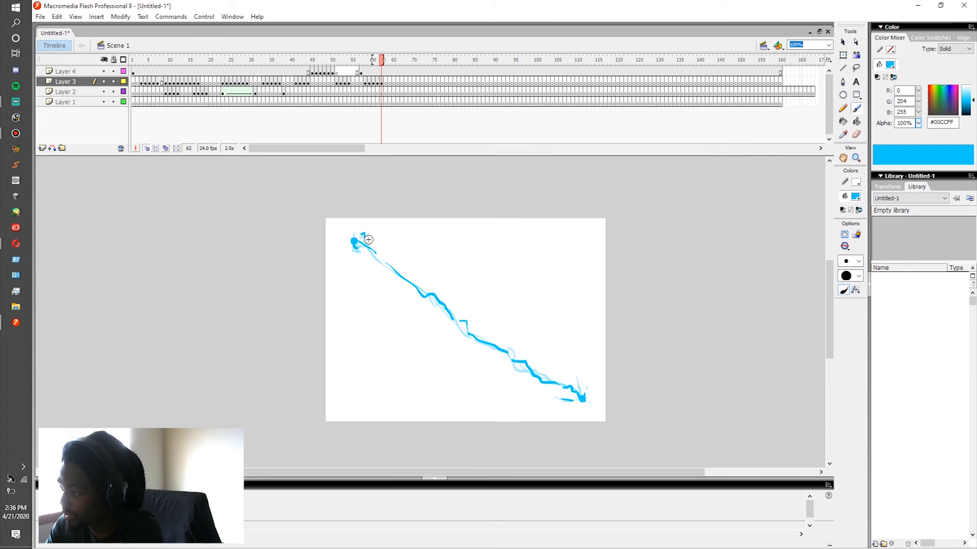
Step: Play and step through frames 57 to 63 to check how the bolt travels between the two dots
key(period)
key(period)
key(period)
drag(361, 73, 362, 81)
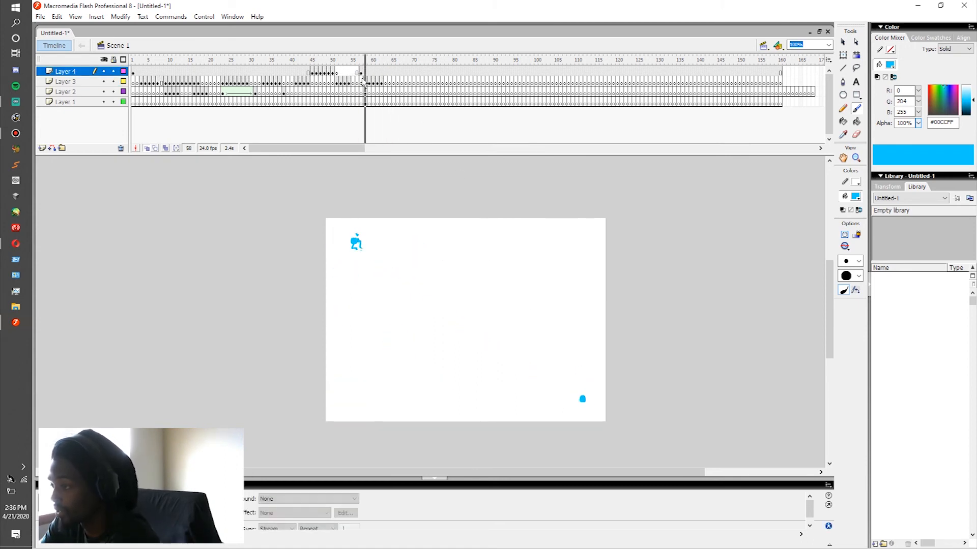
click(362, 82)
key(Return)
click(362, 82)
key(Return)
key(Return)
click(365, 83)
click(373, 83)
drag(378, 83, 383, 81)
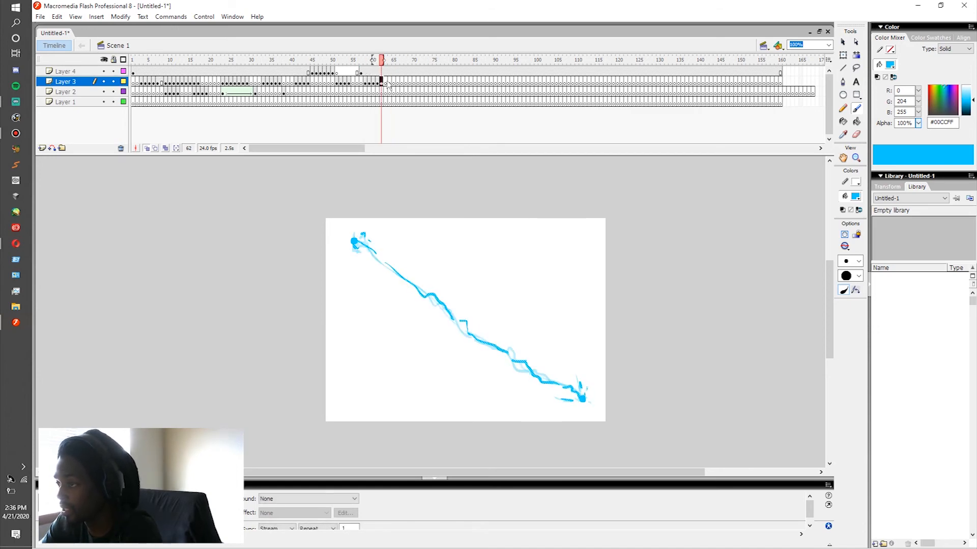
click(385, 83)
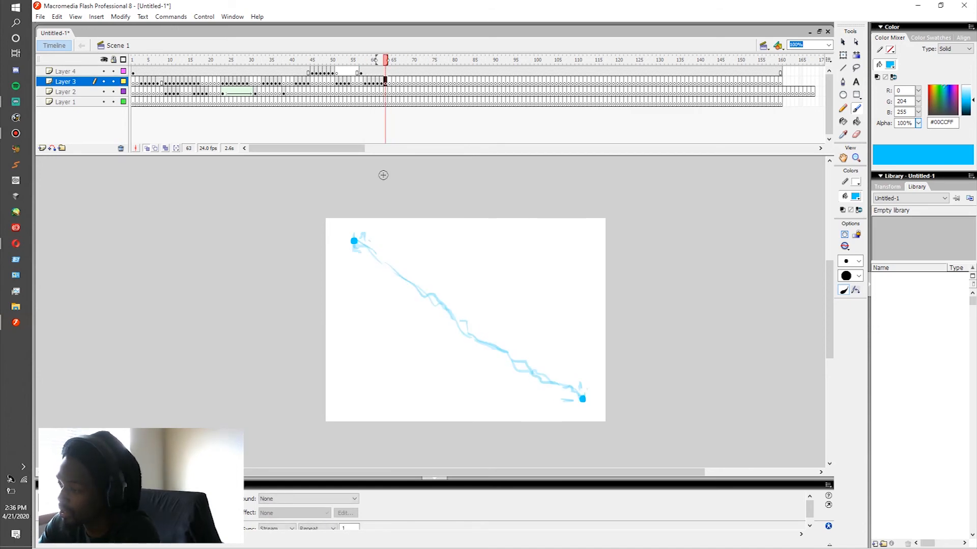
click(356, 242)
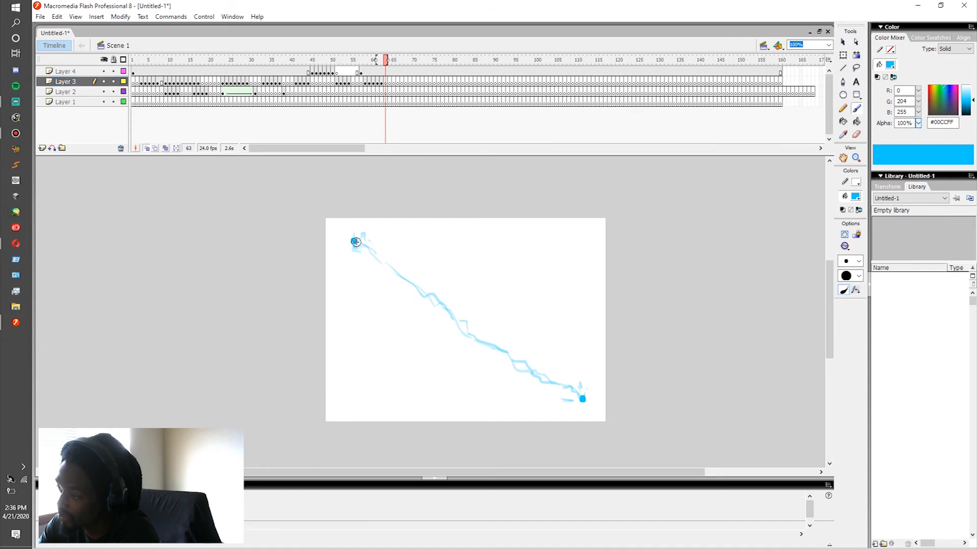
Step: Replay the bolt repeatedly from around frame 57 to judge its timing and flicker
click(368, 83)
click(374, 83)
click(381, 82)
drag(361, 82, 381, 83)
click(362, 83)
key(Return)
click(358, 84)
key(Return)
click(364, 83)
key(Return)
click(358, 85)
key(Return)
click(360, 85)
key(Return)
click(361, 84)
key(Return)
click(361, 84)
key(Return)
click(362, 84)
key(Return)
click(367, 84)
key(Return)
click(365, 84)
Step: Duplicate the bolt frames 58 to 62 on Layer 3 by pasting them in at frame 63
click(357, 91)
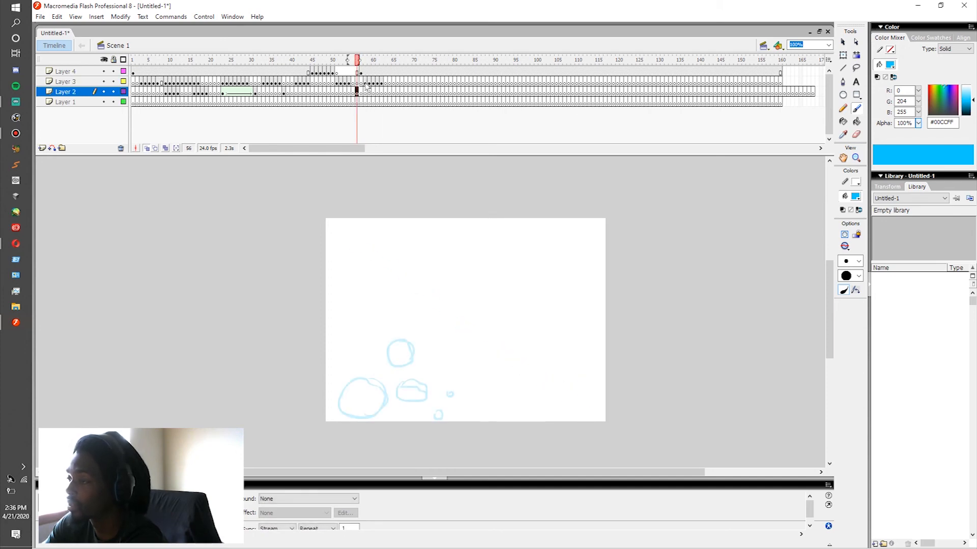
drag(365, 81, 381, 81)
right_click(376, 86)
click(407, 193)
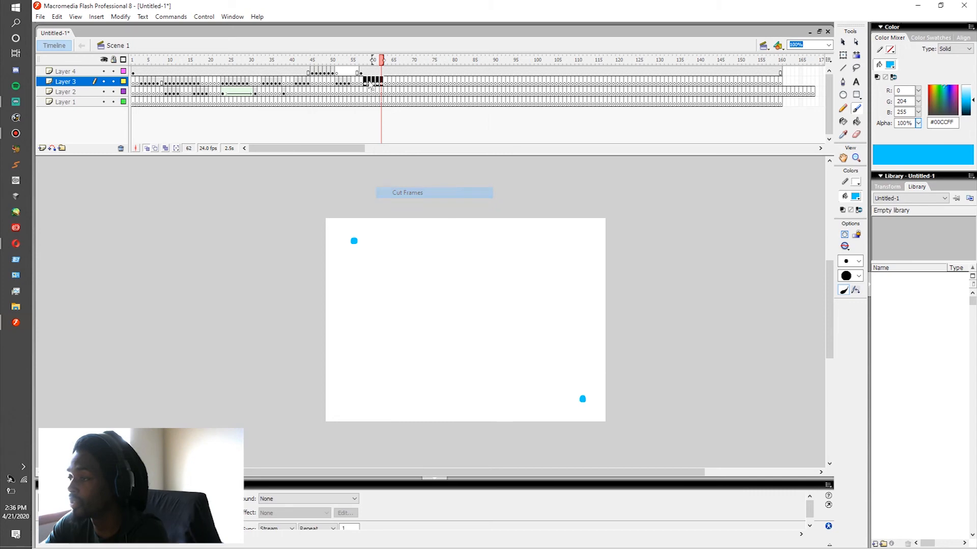
right_click(388, 83)
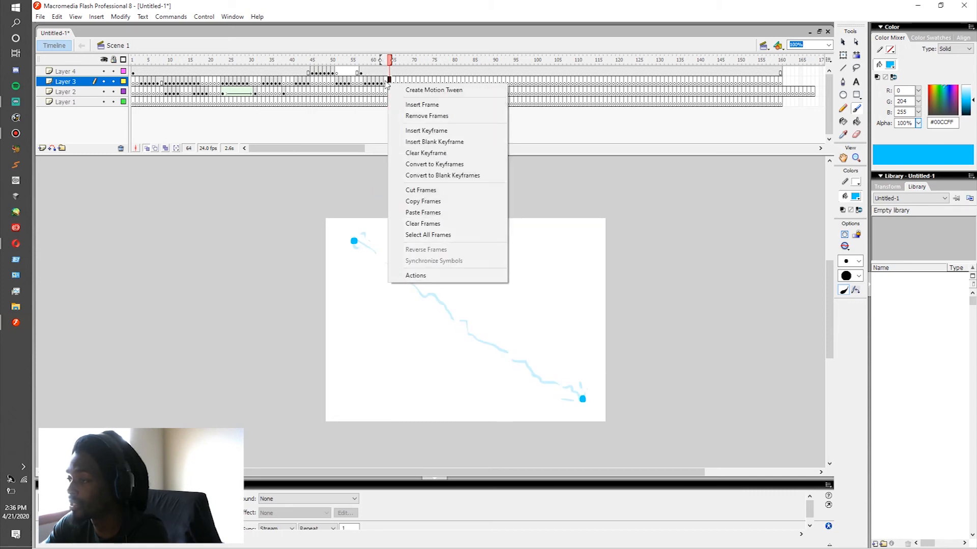
click(426, 212)
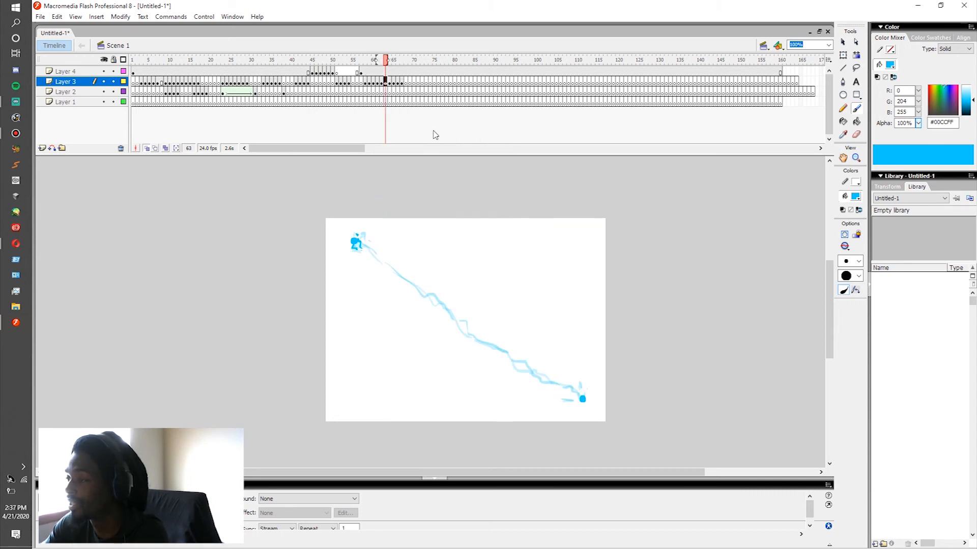
Step: Paste the same bolt frames again on Layer 3 at frame 68 and at frame 73
right_click(405, 82)
click(437, 209)
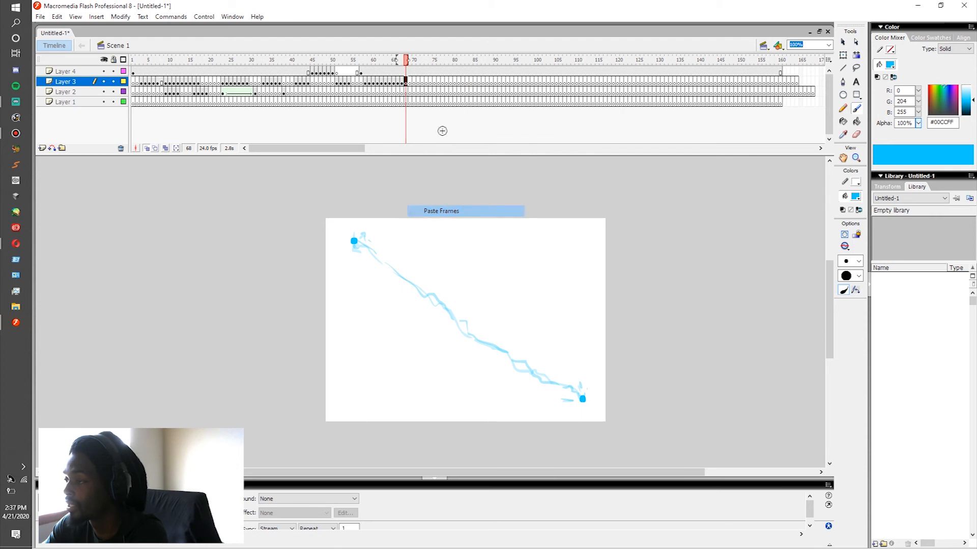
right_click(426, 82)
click(437, 209)
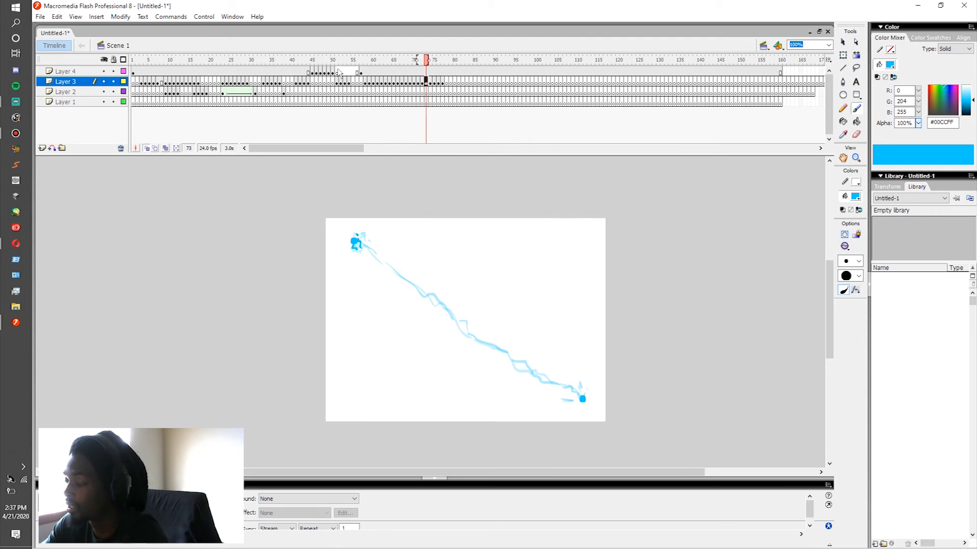
Step: Replay the extended bolt animation several times from around frame 57 to judge the repeated frames
click(356, 72)
key(Return)
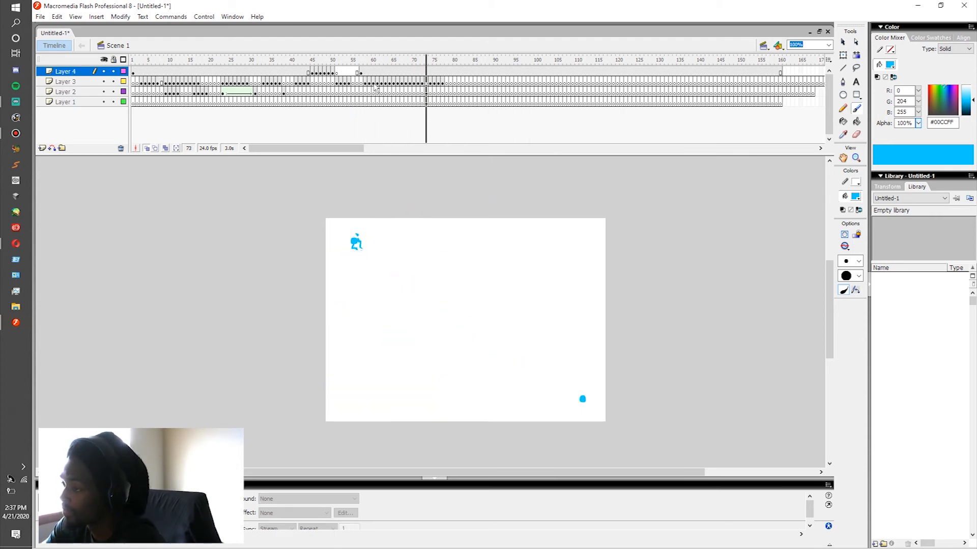
click(368, 84)
key(Return)
click(360, 84)
key(Return)
click(360, 84)
key(Return)
click(360, 84)
key(Return)
Step: Brush a thin side branch looping off the upper part of the bolt on Layer 2 at frame 61
click(365, 94)
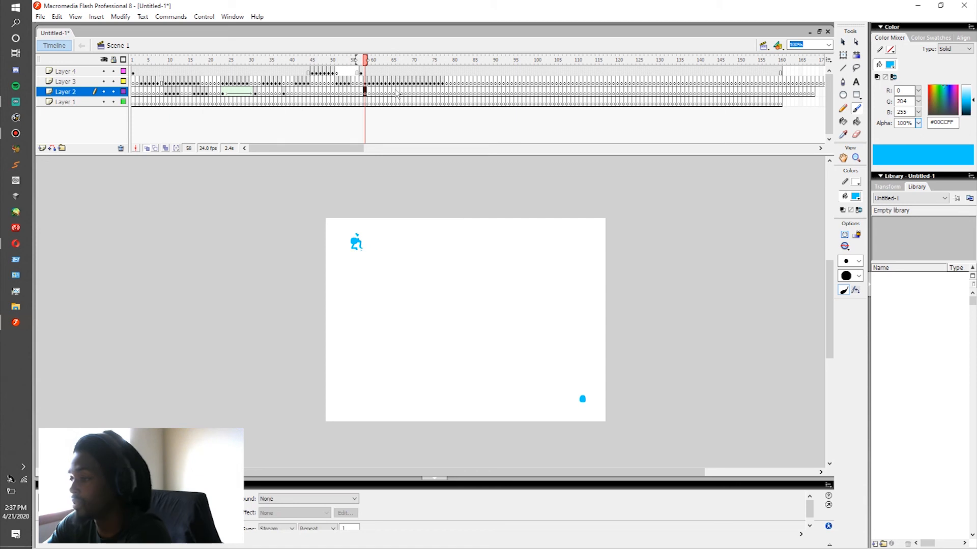
key(period)
key(period)
key(comma)
key(period)
click(373, 93)
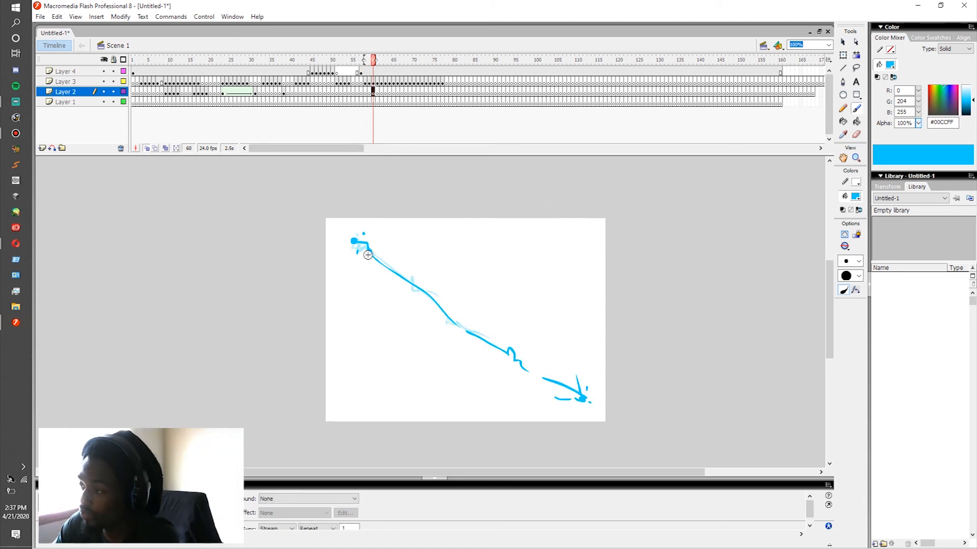
key(period)
key(comma)
key(period)
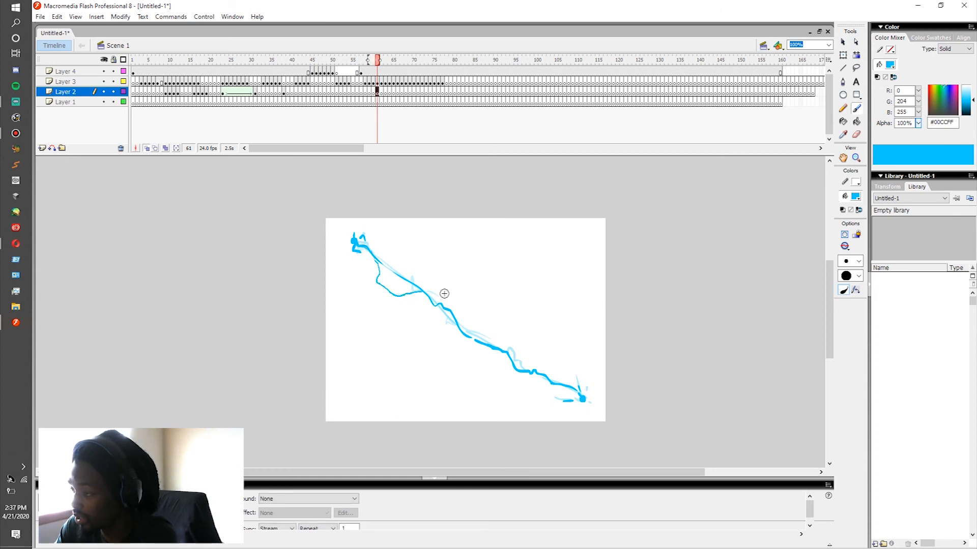
Step: Continue the side branch in new Layer 2 drawings on frames 62 to 64, moving it down along the bolt
key(period)
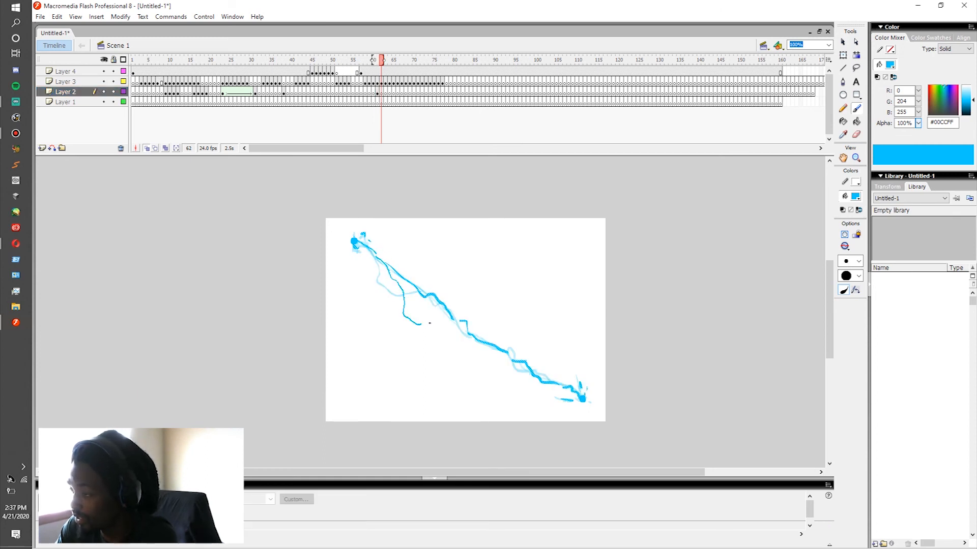
key(F7)
drag(437, 339, 464, 338)
key(period)
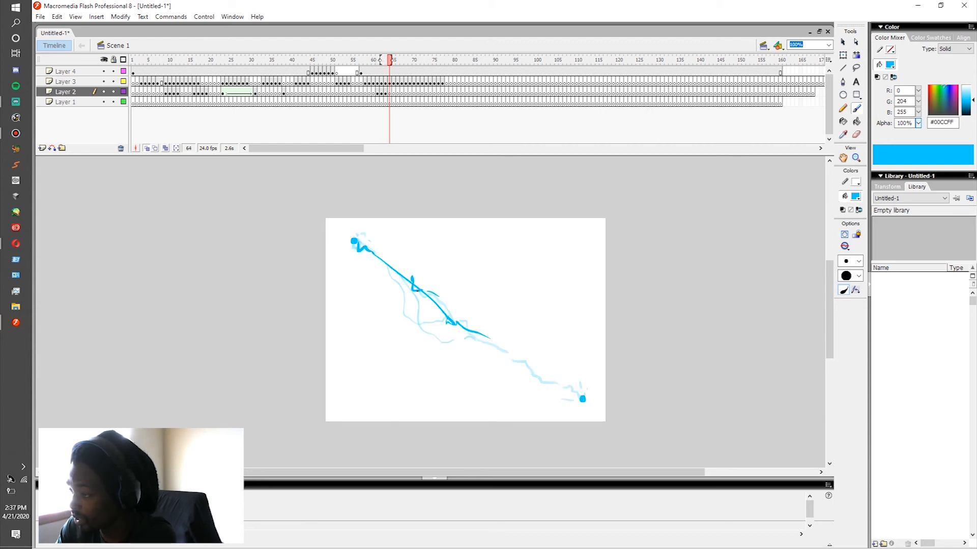
key(period)
key(period)
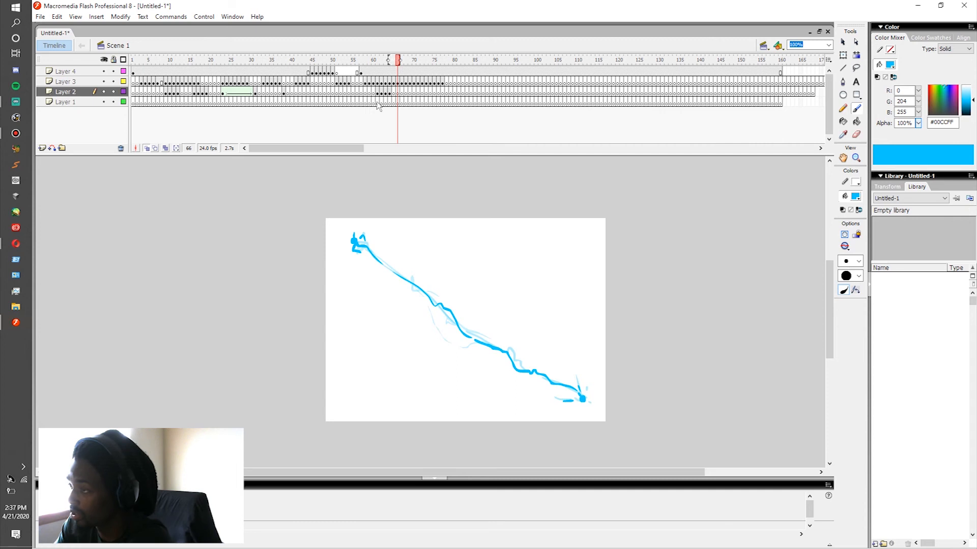
Step: Replay the bolt from around frame 57 to check how the new side branch moves
click(372, 85)
key(Return)
click(362, 86)
key(Return)
click(364, 92)
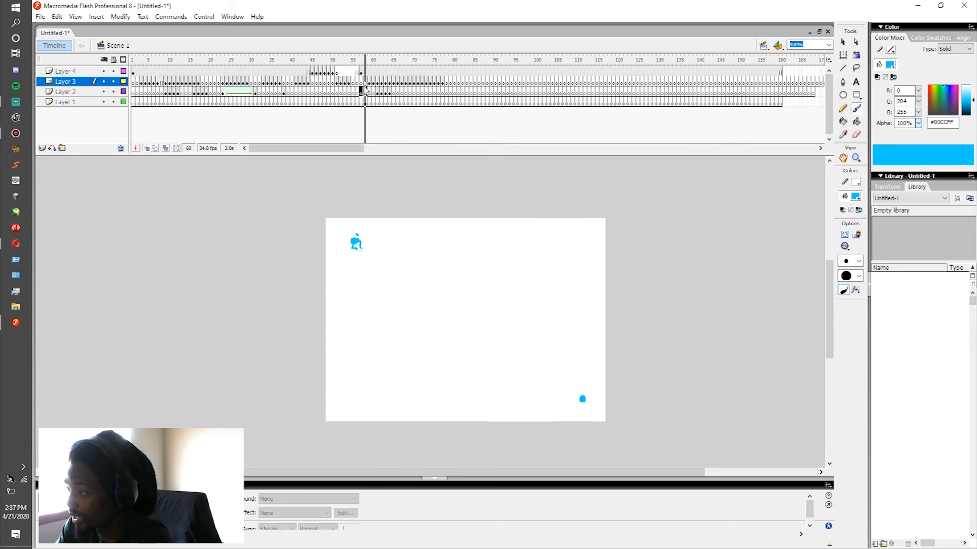
key(Return)
key(Return)
Step: Brush a second branch arching above the middle of the bolt on Layer 2, on frames 64 and 65
click(376, 93)
key(period)
key(period)
key(period)
drag(423, 292, 436, 300)
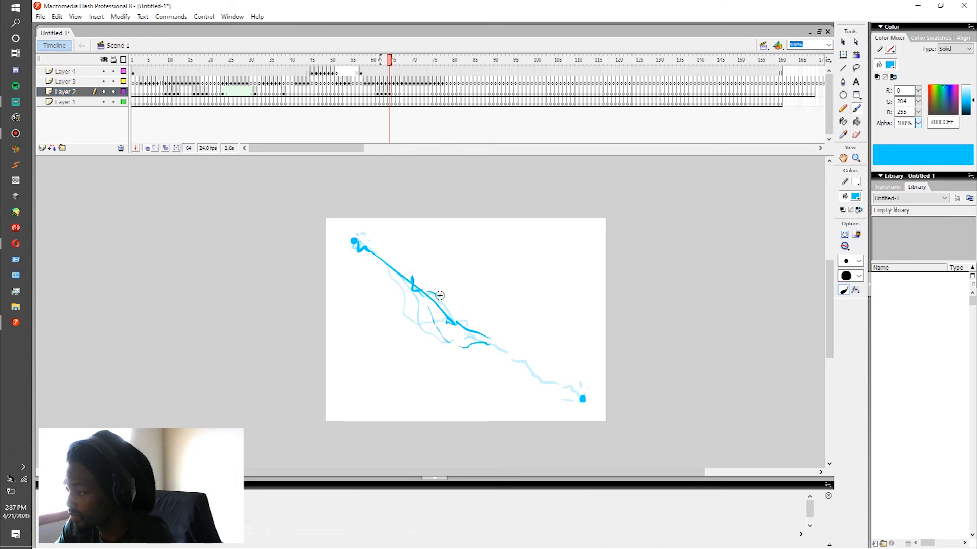
key(period)
drag(502, 314, 505, 343)
Step: Carry the upper branch toward the lower-right dot with new strokes on Layer 2 at frames 66 and 67
key(period)
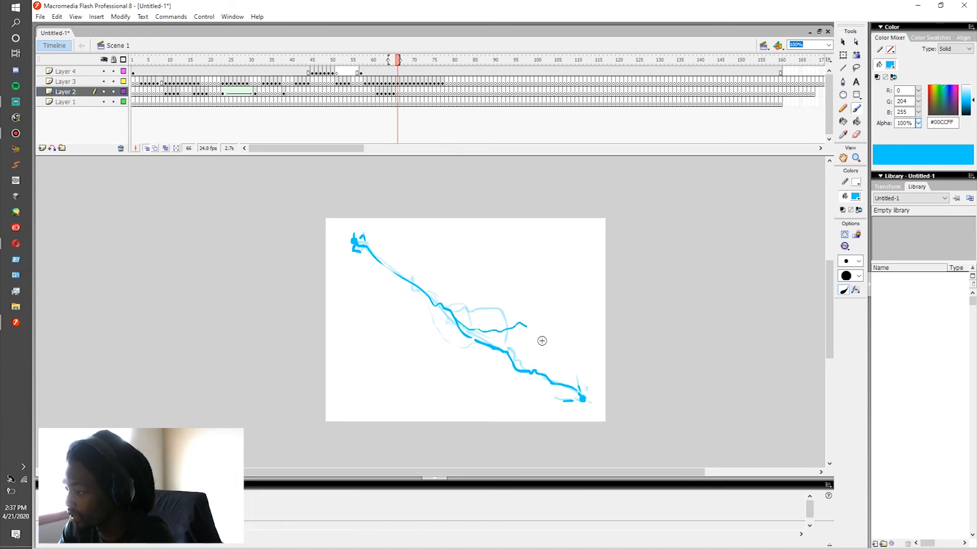
drag(543, 368, 555, 374)
key(period)
drag(478, 336, 535, 340)
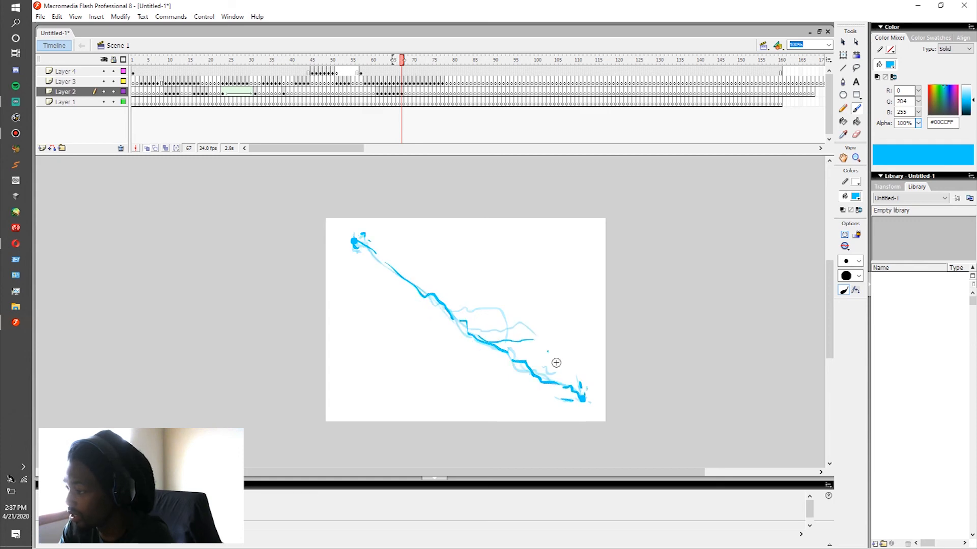
key(period)
key(period)
Step: Play the bolt from frame 57 to review both side branches in motion
click(360, 72)
key(Return)
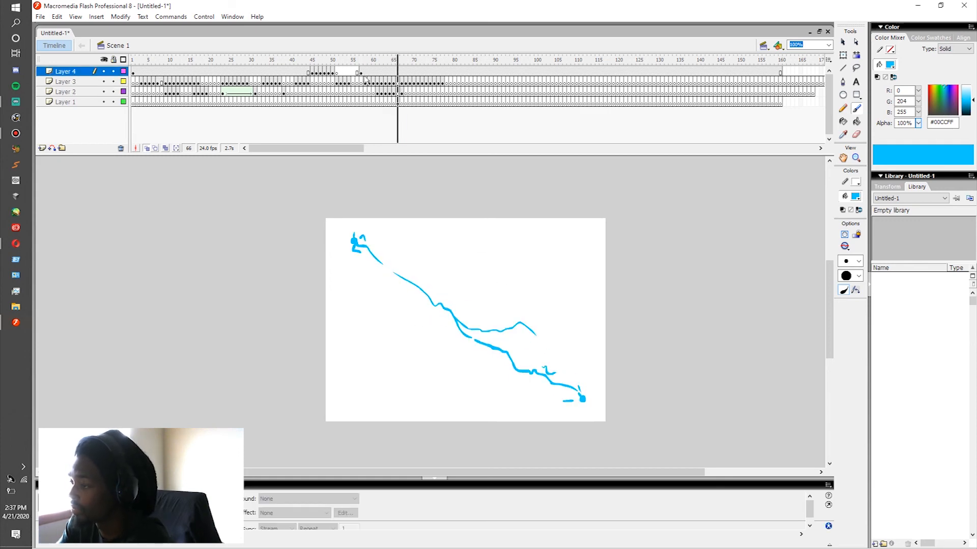
click(361, 82)
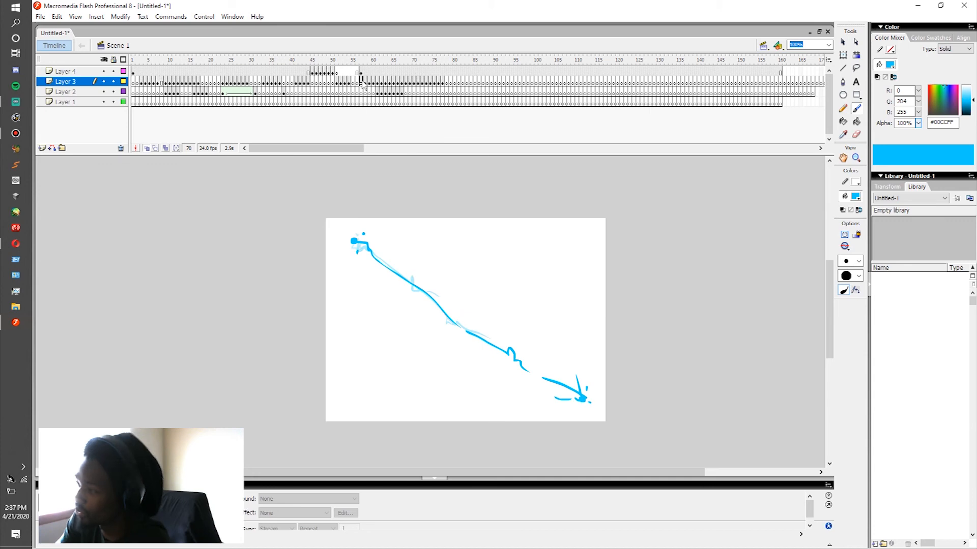
Step: Brush small sparks shooting downward from the upper-left dot on Layer 2 across frames 64 to 67
click(386, 93)
key(period)
drag(357, 271, 353, 289)
key(period)
key(period)
Step: Brush sparks flying rightward from the upper-left dot on Layer 2 across frames 64 to 67
key(period)
key(comma)
key(comma)
key(comma)
key(comma)
key(comma)
key(period)
drag(373, 238, 400, 231)
key(period)
key(period)
key(period)
key(comma)
key(comma)
key(comma)
key(comma)
Step: Add tiny falling spark dots below the upper-left dot on Layer 2 across frames 68 to 70
key(period)
key(period)
key(period)
key(period)
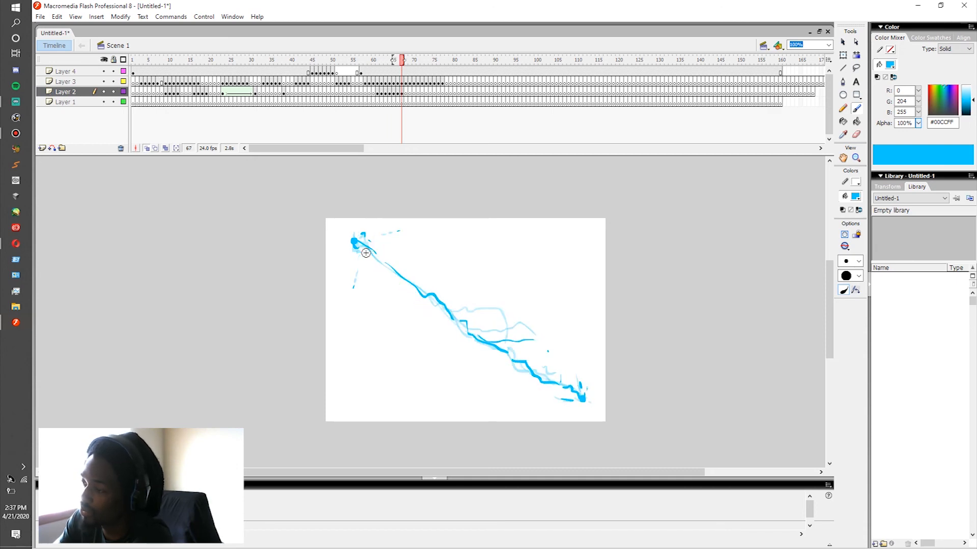
key(period)
drag(367, 270, 369, 273)
key(period)
click(370, 277)
key(period)
key(period)
Step: Replay the animation from around frame 59 to check the sparks at the upper-left dot
click(366, 94)
key(Return)
click(368, 95)
key(Return)
click(369, 97)
click(372, 101)
key(Return)
click(377, 96)
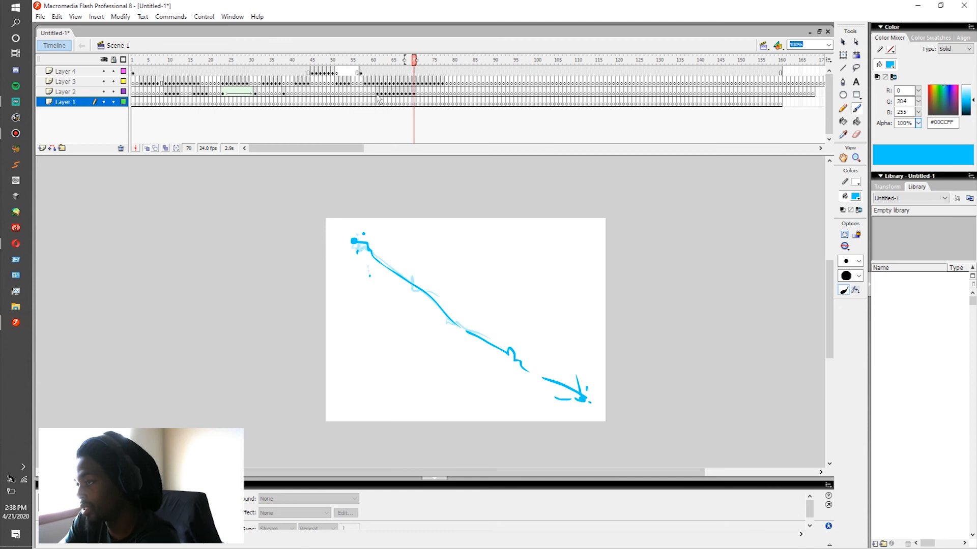
Step: Brush sparks rising above the lower-right dot on Layer 2 around frames 67 and 68
click(378, 94)
key(Return)
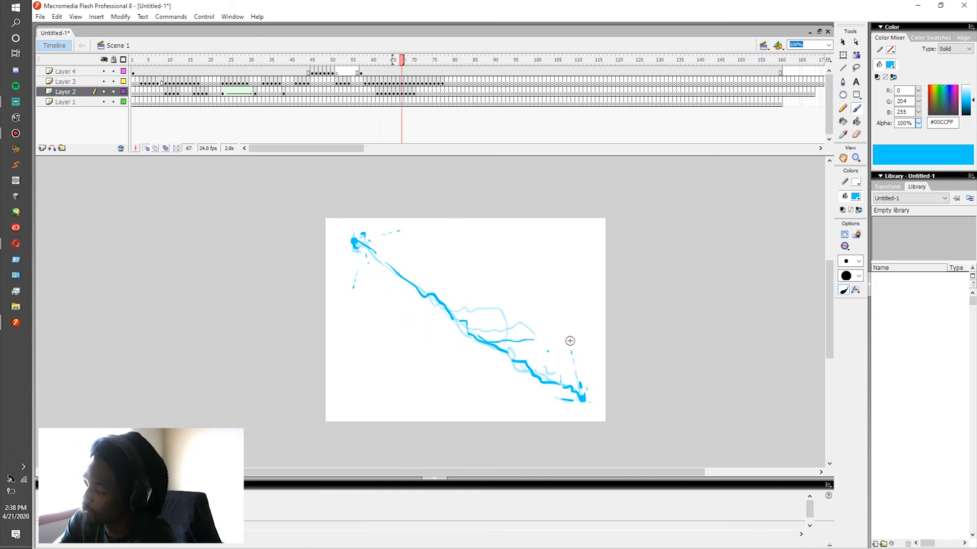
key(period)
key(comma)
key(comma)
key(comma)
key(comma)
Step: Brush sparks shooting leftward from the lower-right dot on Layer 2 up to frame 70
key(period)
key(period)
drag(560, 398, 554, 397)
key(period)
key(period)
key(period)
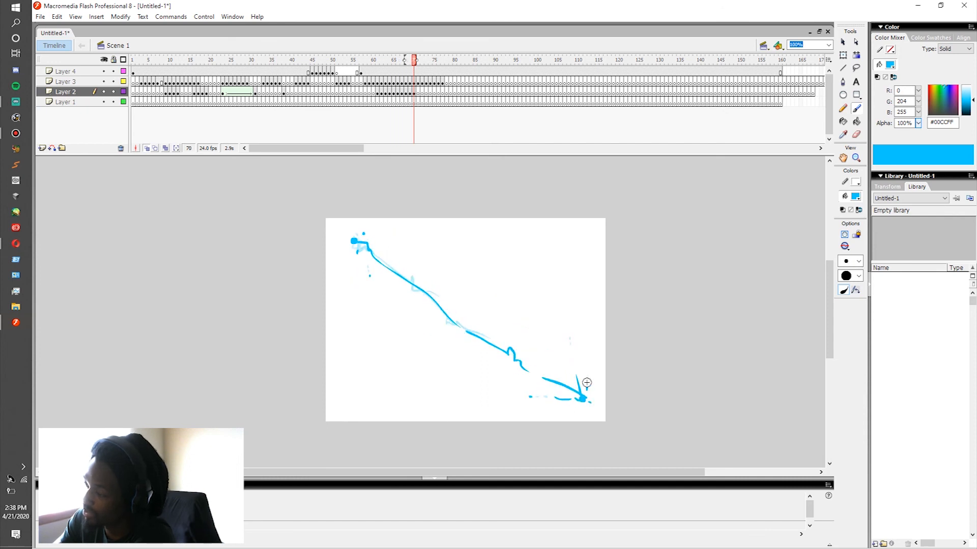
Step: Add a small spark just above the lower-right dot on Layer 2 around frame 68
key(comma)
key(comma)
key(comma)
key(period)
Step: Dab tiny sparks drifting off the middle of the bolt on Layer 2 through about frame 75
key(period)
key(period)
key(period)
key(comma)
key(comma)
key(comma)
key(comma)
key(comma)
key(period)
key(period)
key(period)
key(period)
key(period)
key(period)
key(period)
key(period)
key(period)
key(period)
key(comma)
key(comma)
key(comma)
key(period)
key(period)
key(period)
key(period)
key(period)
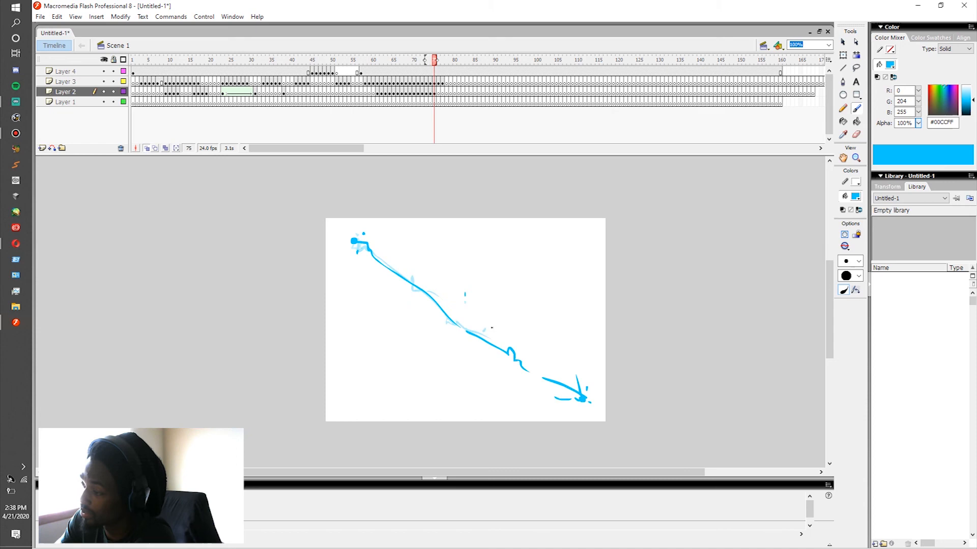
Step: Replay the bolt repeatedly from around frames 52 to 60 to judge the finished branches and sparks
click(371, 92)
key(Return)
click(372, 85)
key(Return)
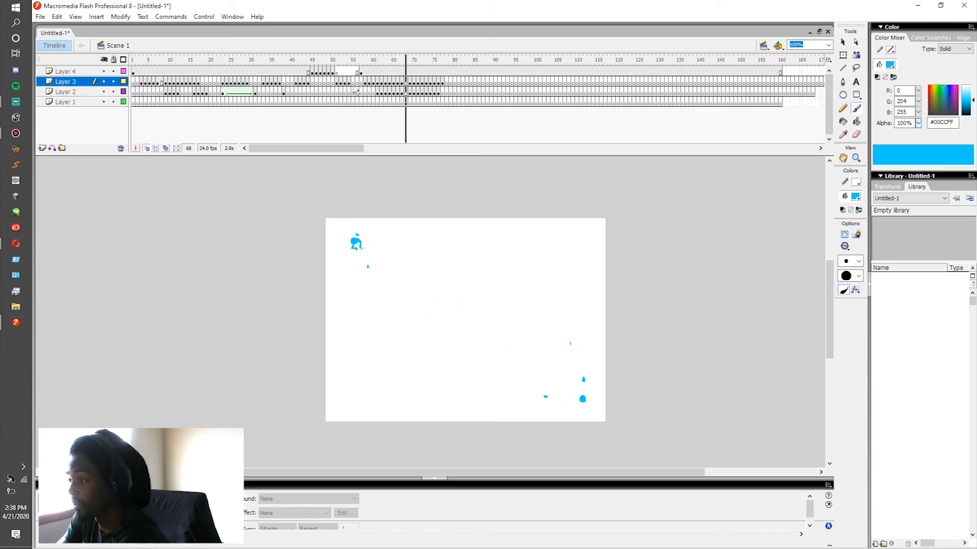
click(343, 85)
key(Return)
click(341, 74)
key(Return)
click(353, 73)
key(Return)
click(357, 72)
key(Return)
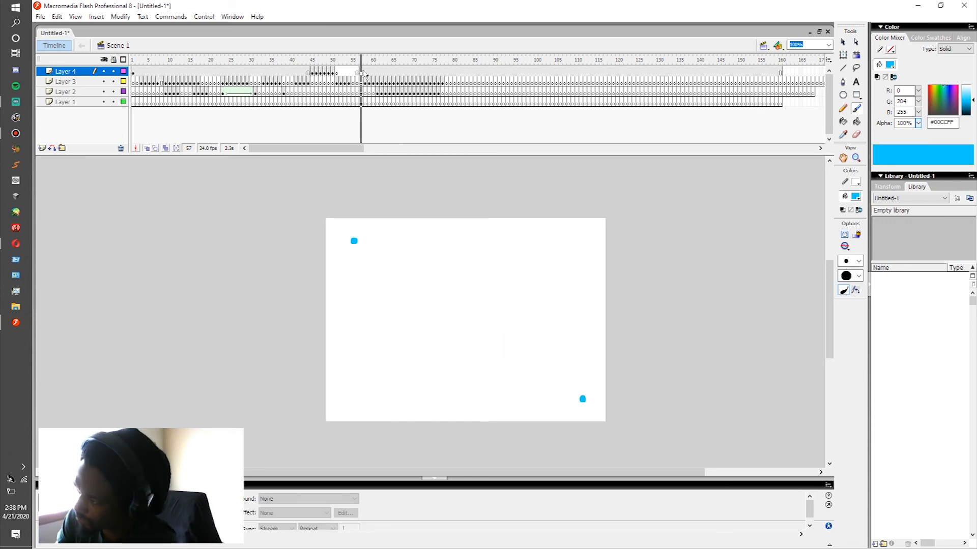
click(361, 74)
key(Return)
click(356, 83)
key(Return)
Step: Inspect individual Layer 2 frames, including frame 79 and frames 57 to 61, ending on frame 61
click(449, 92)
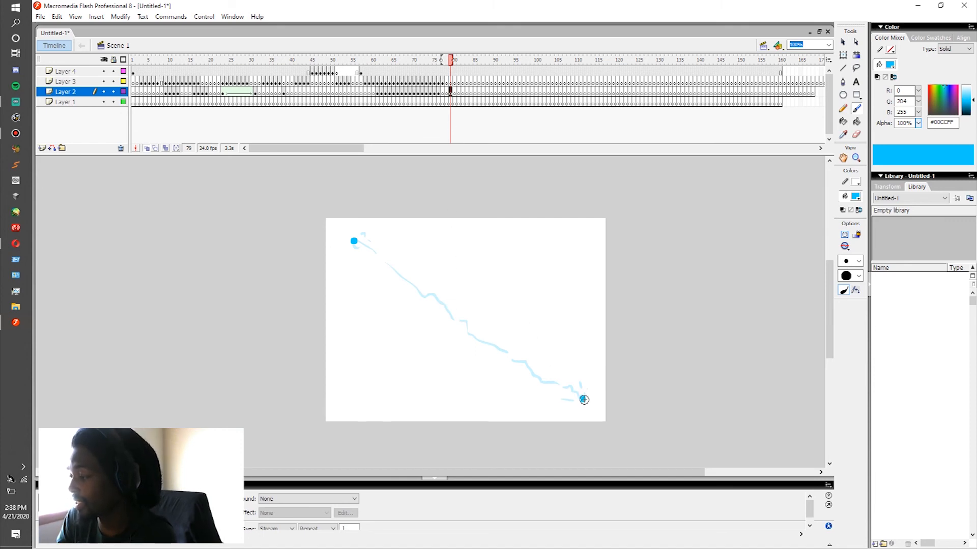
click(381, 92)
click(385, 93)
click(362, 90)
click(369, 91)
click(378, 91)
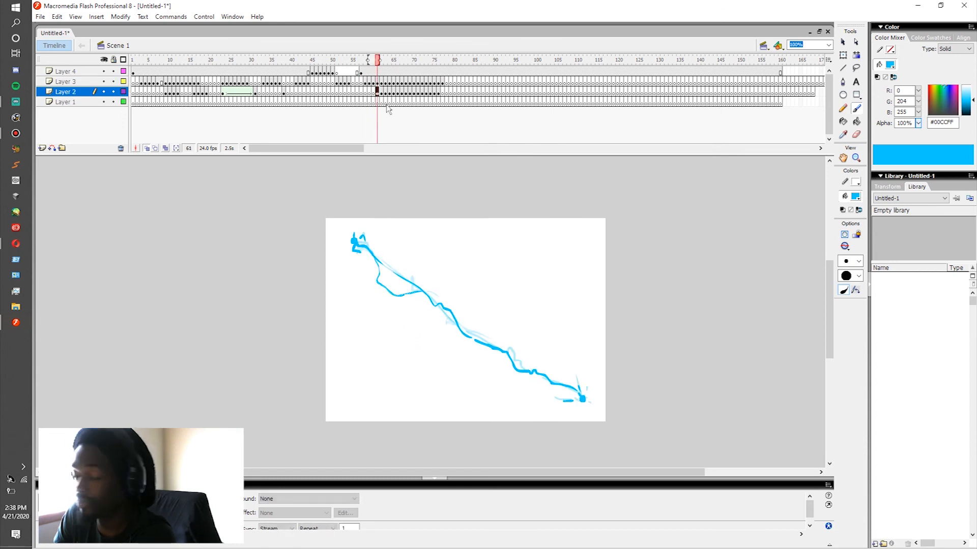
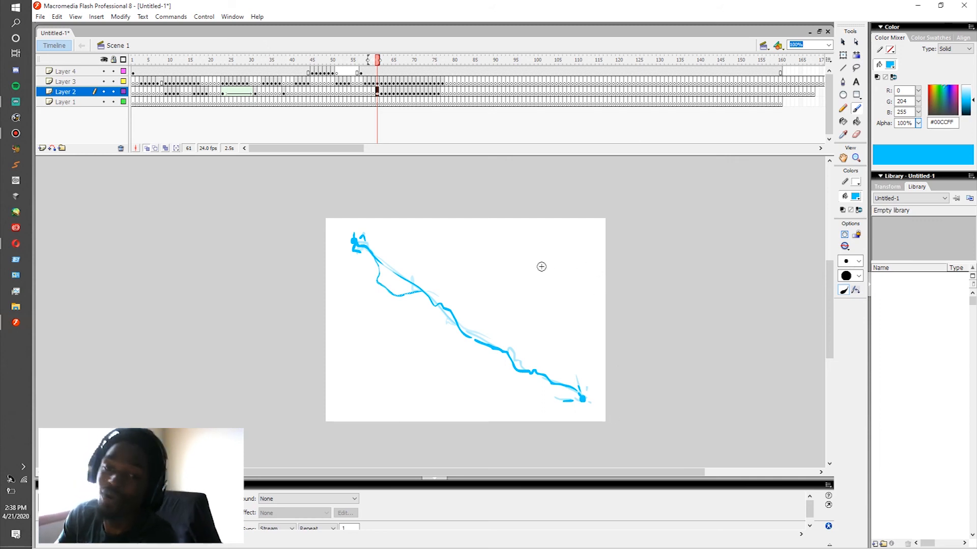
Step: Brush long streaks and small jagged sparks bursting out around the lower-right dot on Layer 2 at frame 60
key(comma)
key(comma)
key(period)
click(378, 94)
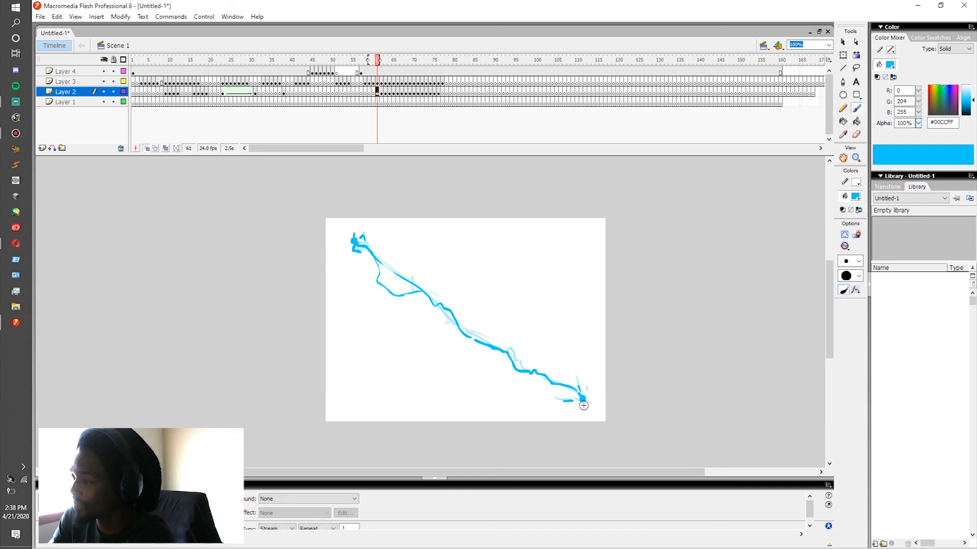
click(370, 62)
click(366, 83)
click(369, 83)
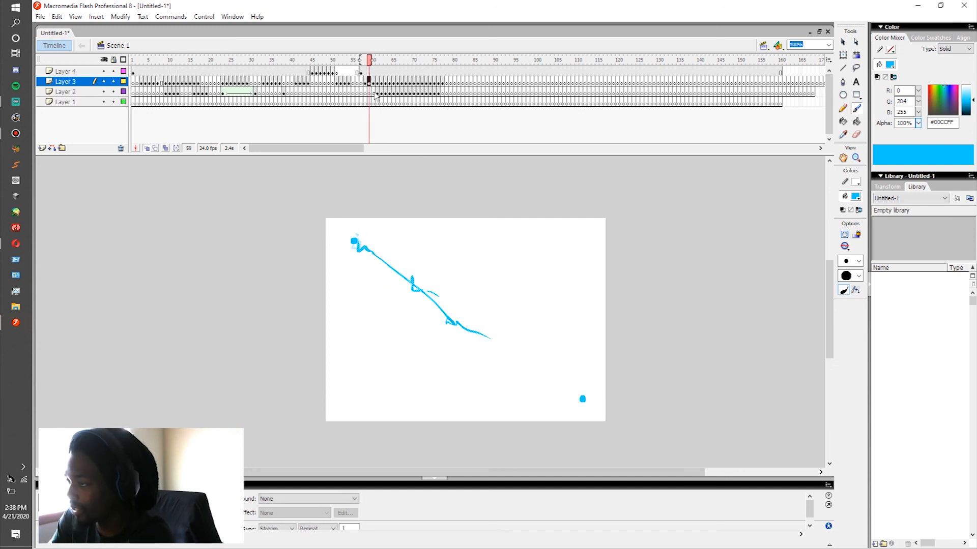
click(373, 93)
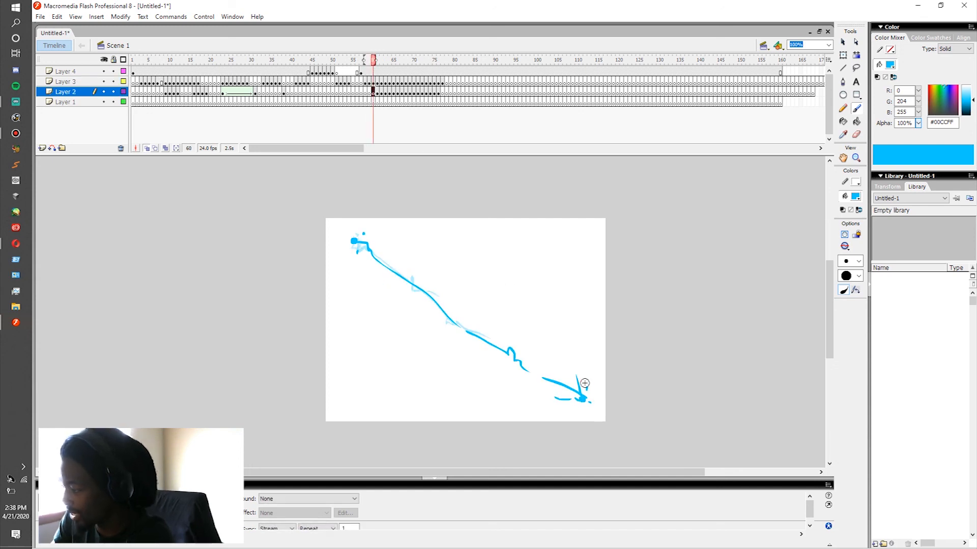
mouse_move(595, 323)
mouse_down()
mouse_move(584, 394)
mouse_move(486, 413)
mouse_up()
click(571, 410)
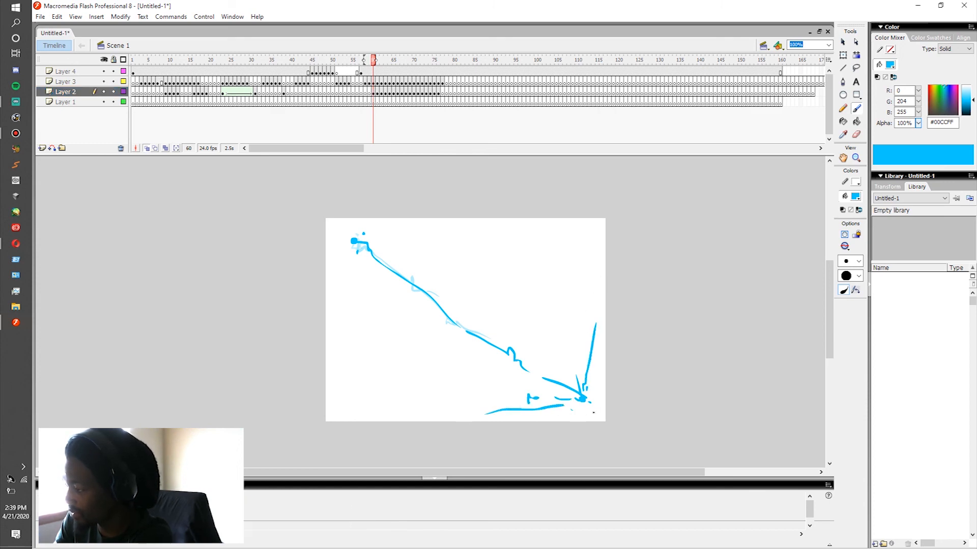
drag(558, 385, 555, 390)
Step: Brush jagged branches radiating farther up, sideways and below the lower-right dot on Layer 2 at frame 61
key(.)
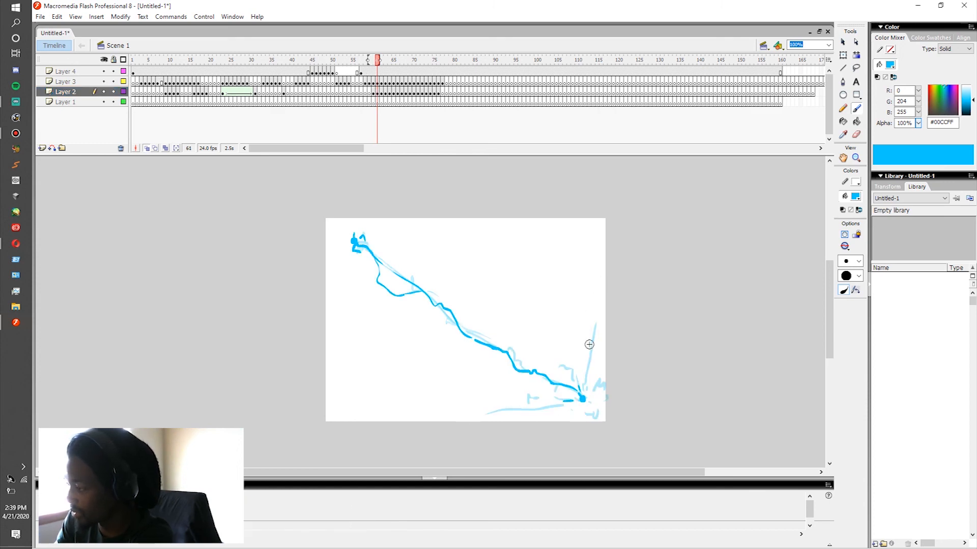
mouse_move(596, 324)
mouse_down()
mouse_move(583, 378)
mouse_move(595, 303)
mouse_move(572, 365)
mouse_move(549, 326)
mouse_up()
drag(541, 322, 540, 327)
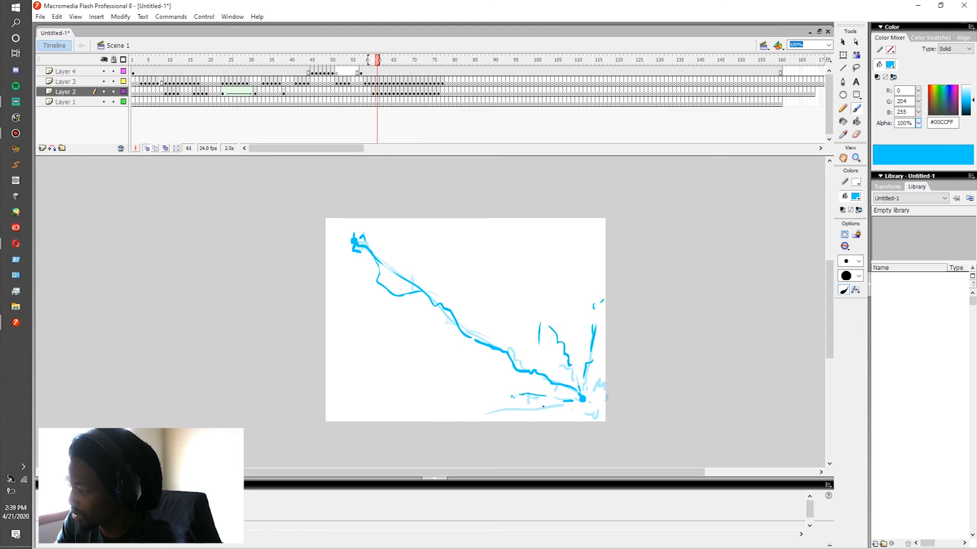
drag(504, 405, 463, 419)
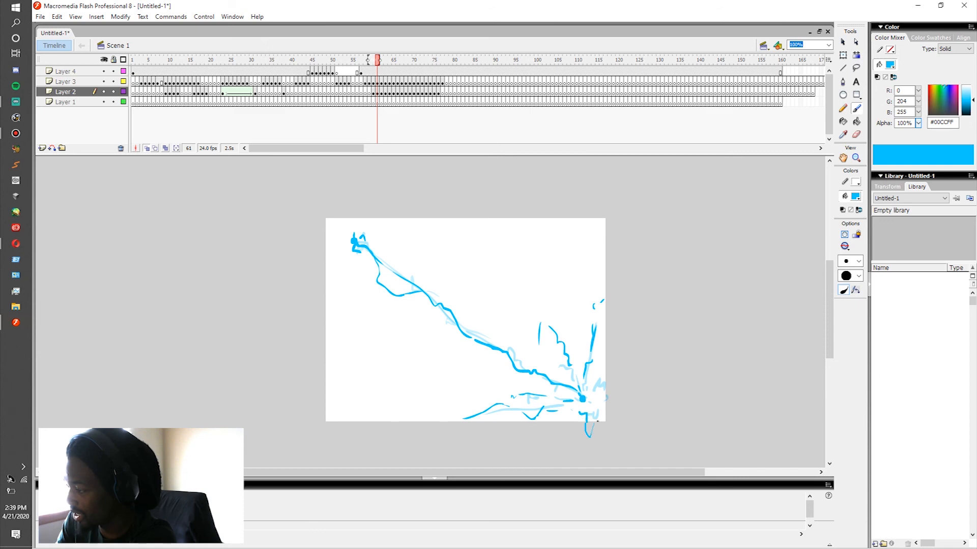
Step: Brush the burst breaking into short, separate curved strokes at the branches' outer ends on Layer 2 at frame 62
key(.)
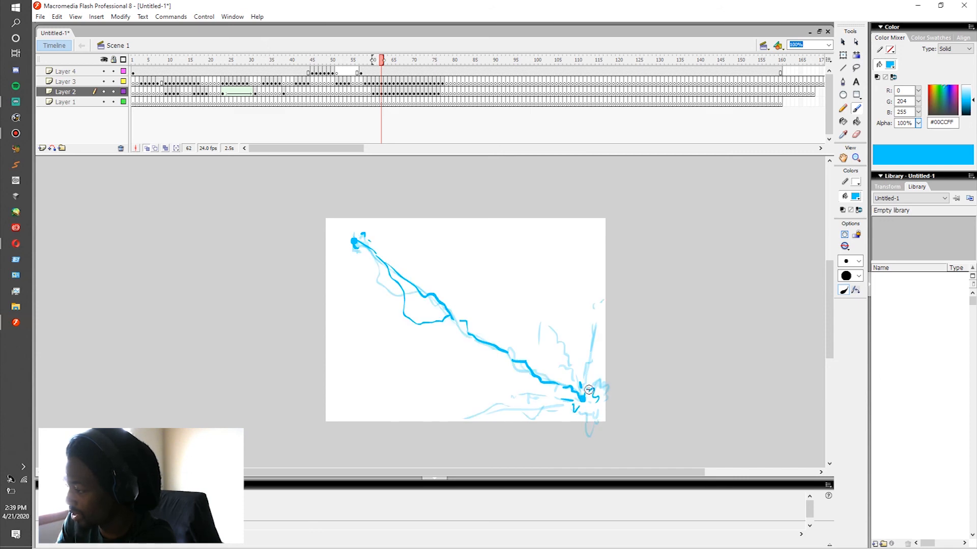
drag(581, 386, 576, 375)
drag(553, 332, 547, 315)
drag(542, 309, 535, 319)
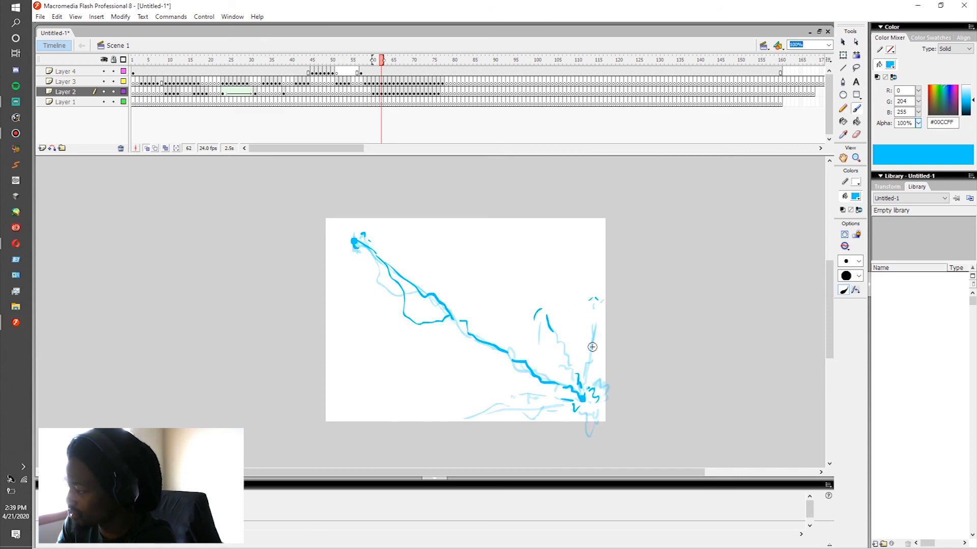
drag(587, 415, 593, 441)
key(.)
drag(553, 414, 524, 425)
drag(514, 418, 505, 413)
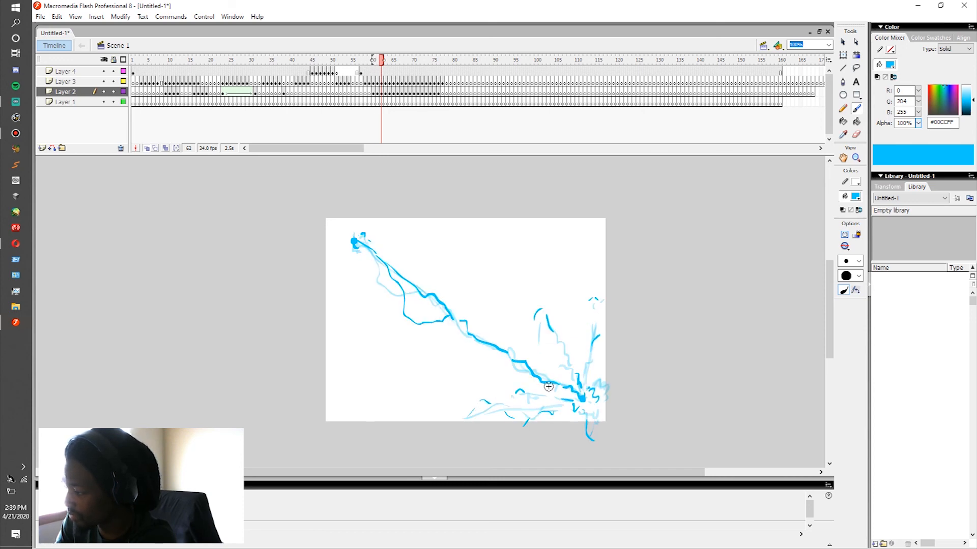
Step: Dab shrinking remnants of the burst around the lower-right dot on Layer 2 at frame 63, continuing to about frame 64
key(.)
key(.)
drag(525, 415, 532, 421)
key(.)
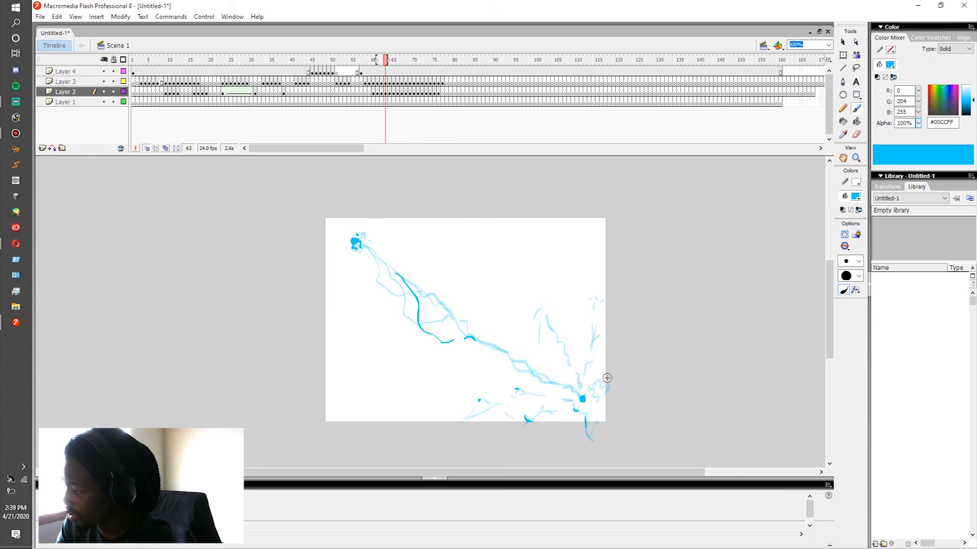
key(.)
drag(535, 306, 533, 313)
key(.)
drag(576, 375, 573, 377)
key(.)
key(.)
key(.)
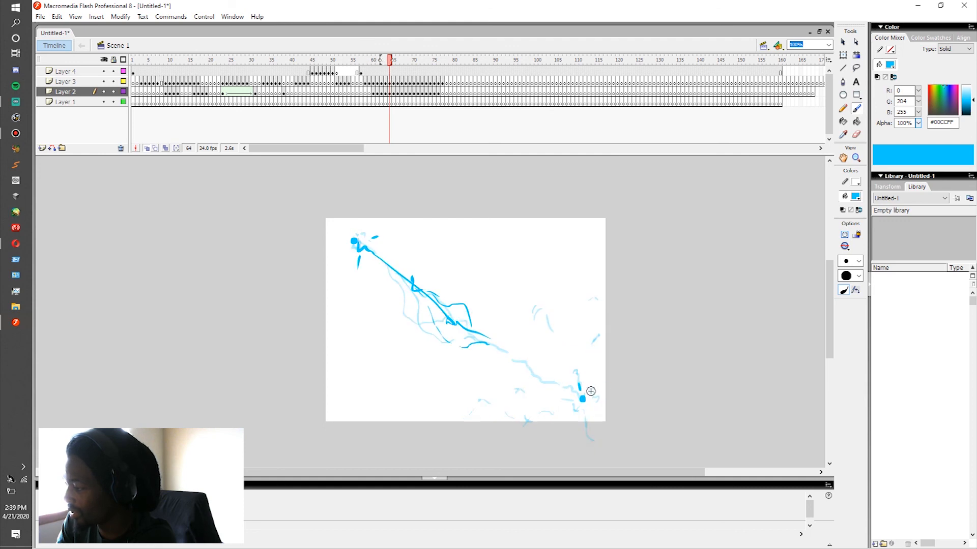
key(.)
Step: Replay the bolt from around frames 56 to 58 to judge the new burst at the lower-right dot
drag(393, 60, 358, 74)
key(Return)
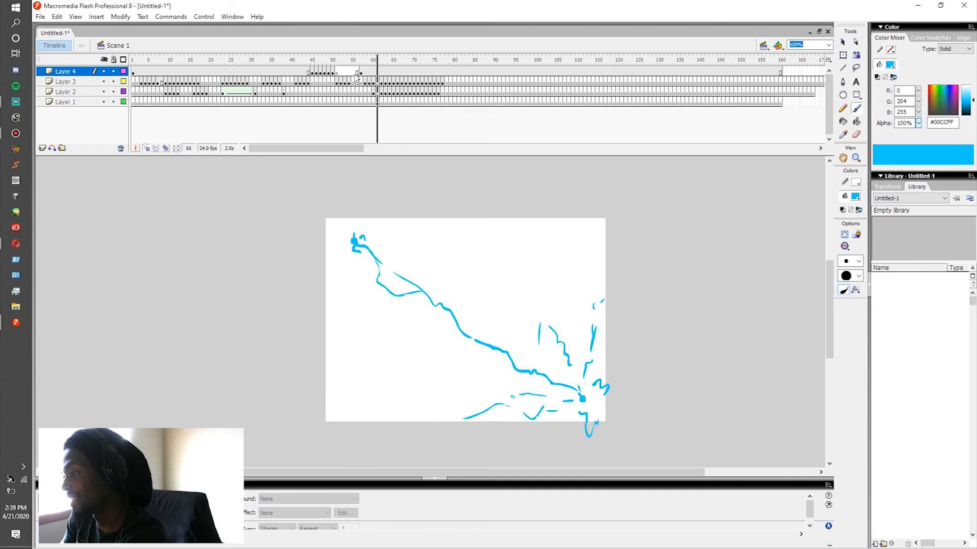
click(360, 76)
key(Return)
click(365, 83)
key(Return)
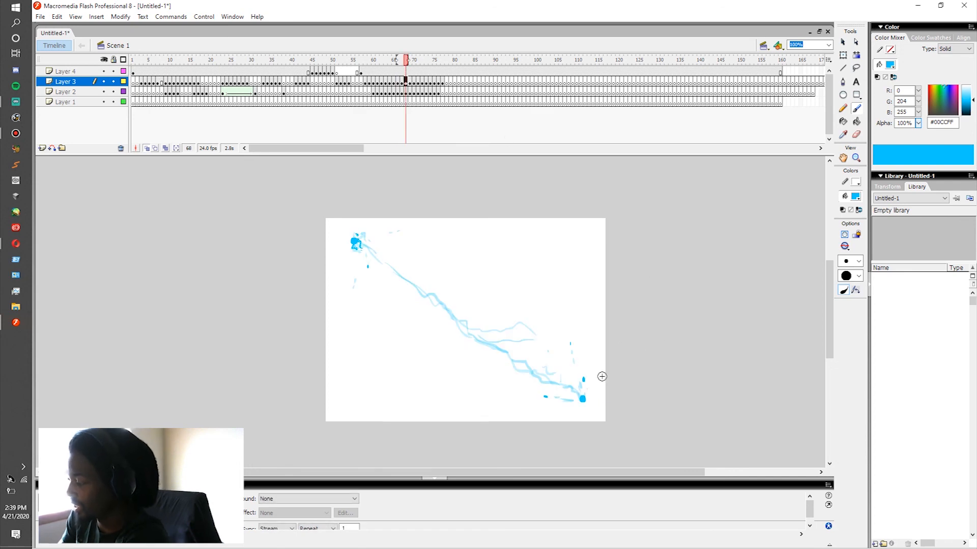
Step: Brush small flickering sparks close around the lower-right dot on Layer 3 from frame 68 through about frame 75
drag(590, 391, 592, 400)
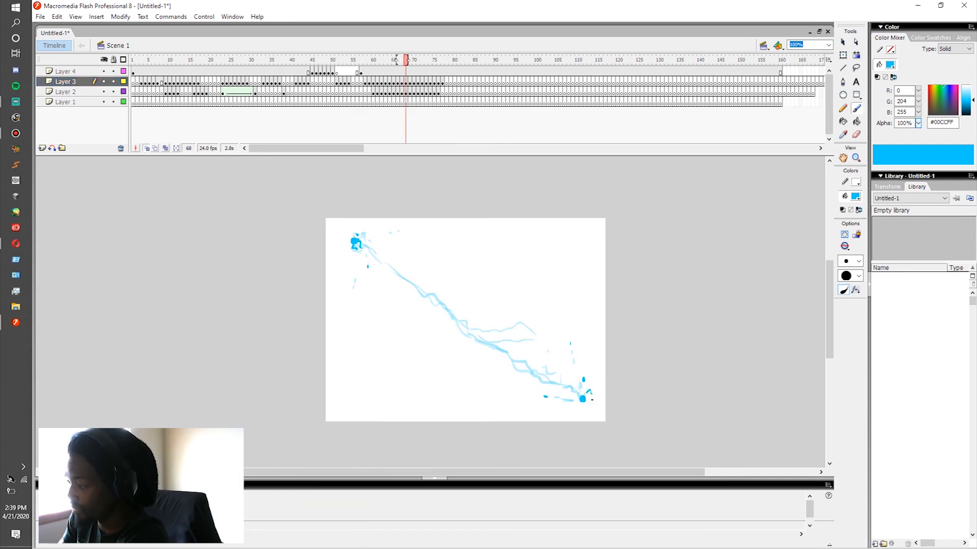
key(period)
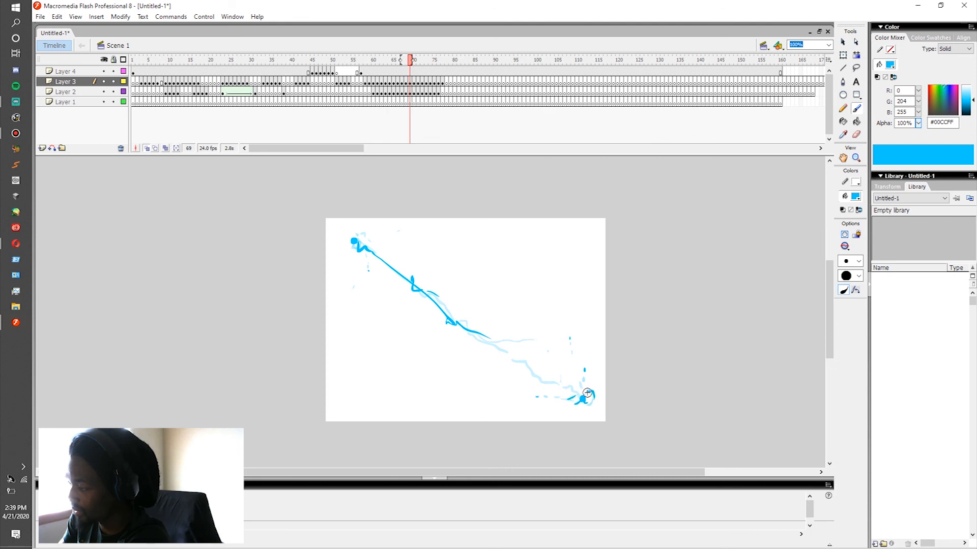
key(period)
key(period)
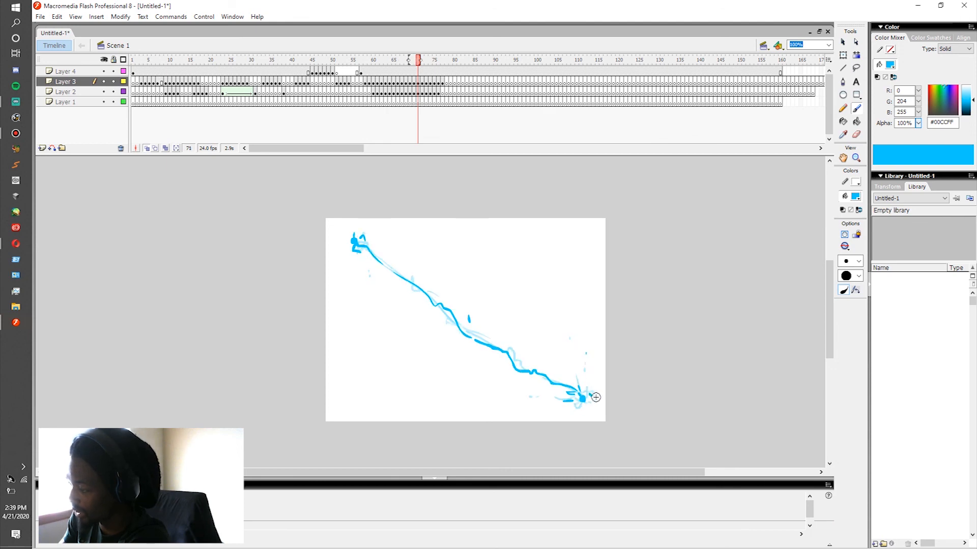
key(period)
key(period)
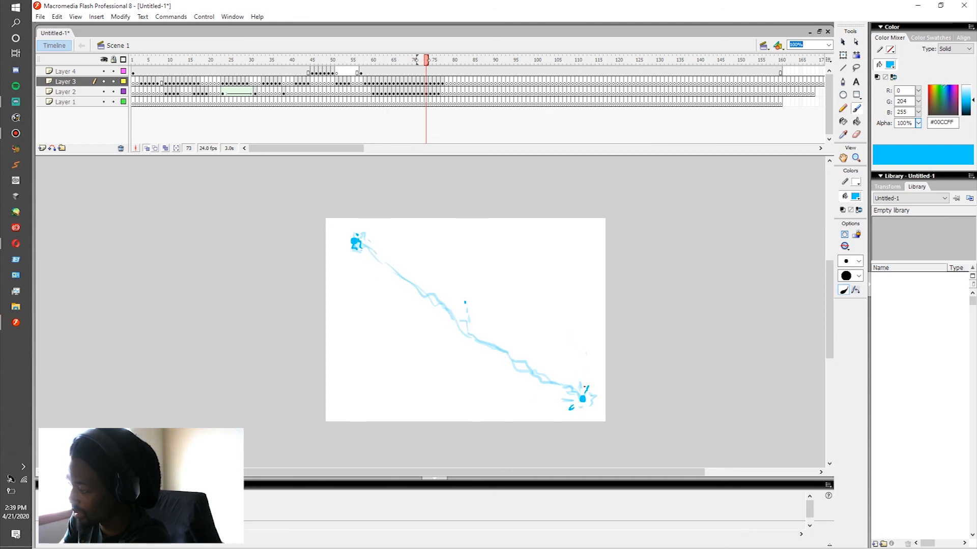
key(period)
key(period)
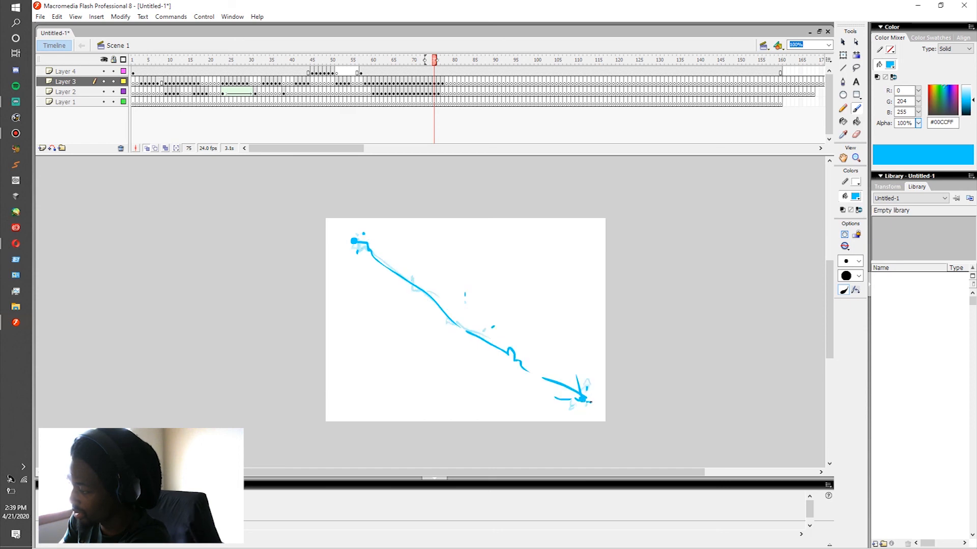
key(period)
key(period)
key(period)
key(period)
Step: Play the animation from frame 1 and replay the bolt repeatedly from about frame 56 to judge the flickering sparks
drag(169, 83, 134, 103)
key(Return)
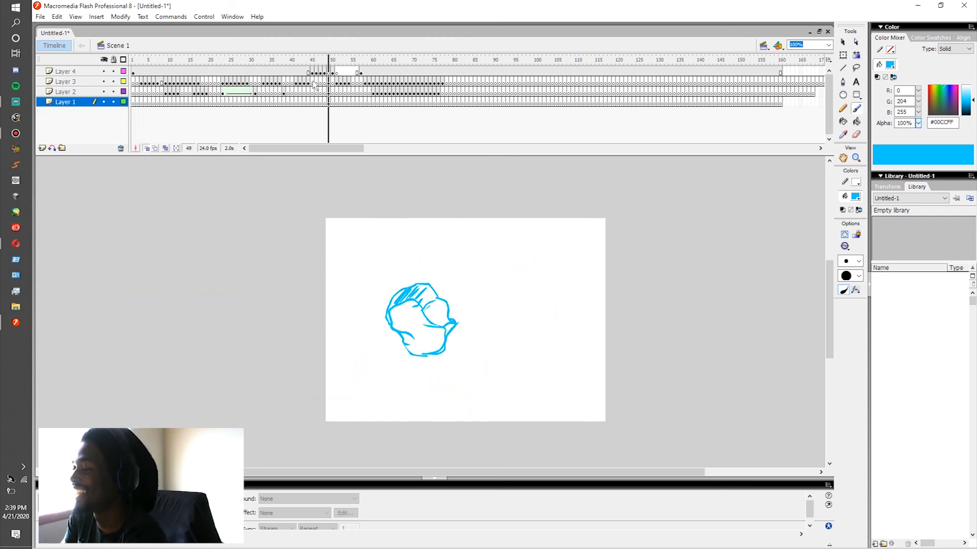
click(356, 84)
key(Return)
click(360, 91)
key(Return)
click(358, 91)
key(Return)
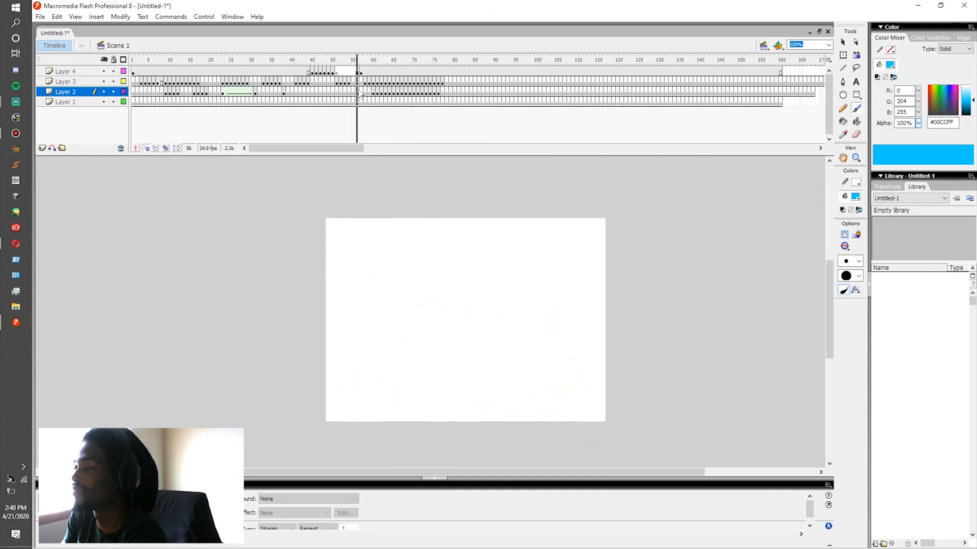
click(357, 91)
key(Return)
click(357, 91)
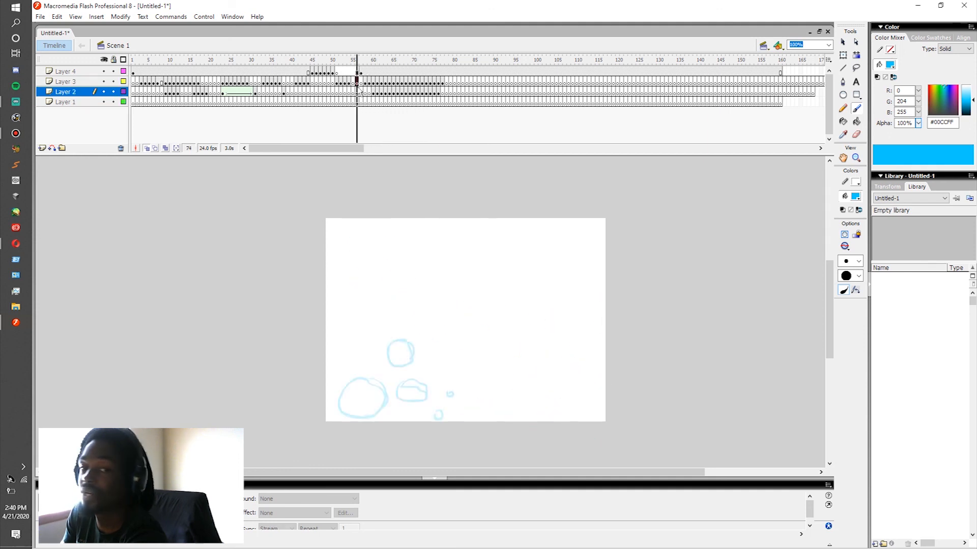
click(356, 84)
key(Return)
Step: Replay the timeline from various earlier frames between 3 and 41 to review the preceding effects together with the bolt
click(284, 93)
key(Return)
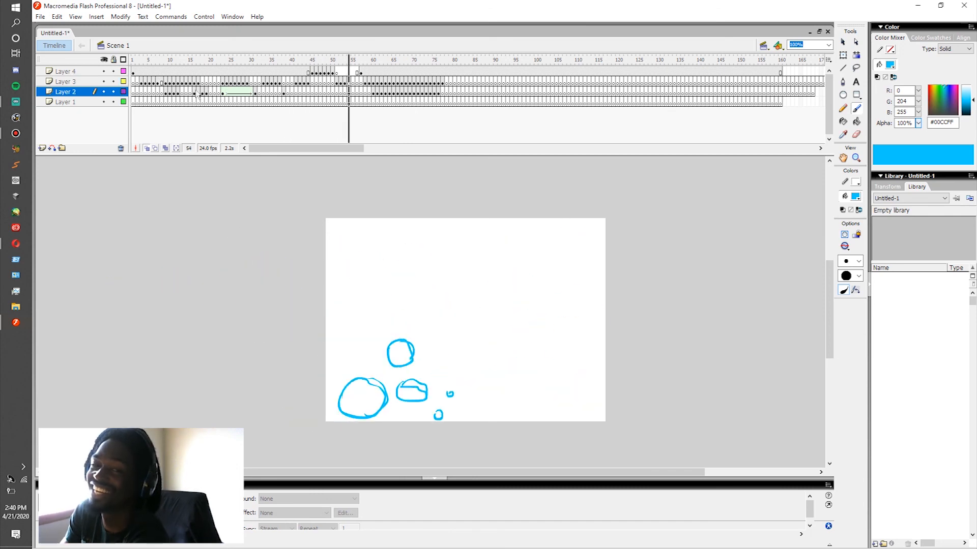
click(160, 83)
key(Return)
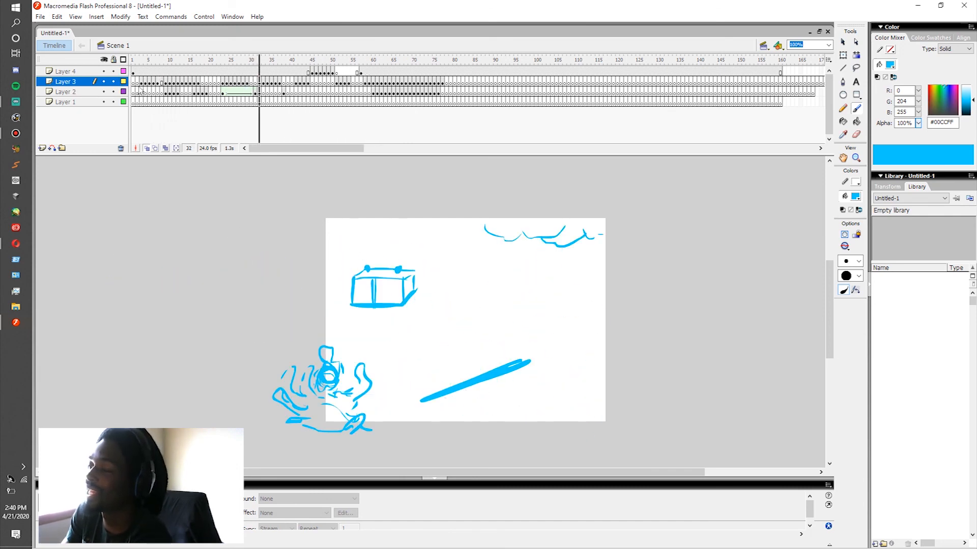
click(141, 86)
key(Return)
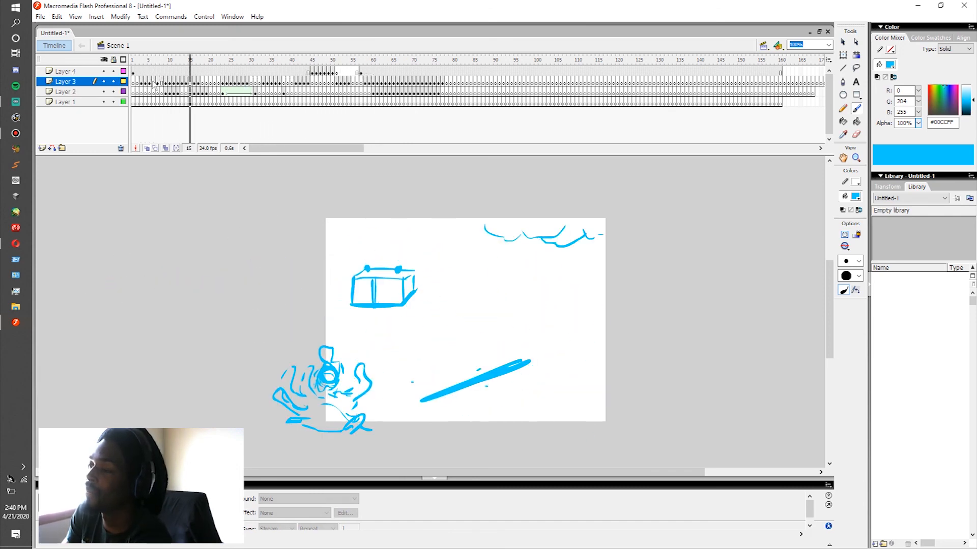
click(275, 84)
key(Return)
key(Return)
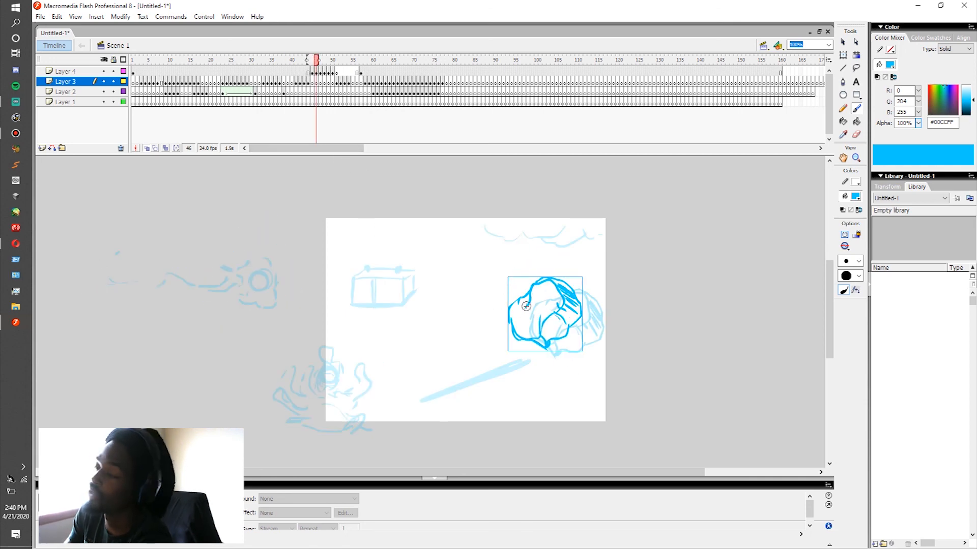
click(285, 93)
key(Return)
click(293, 90)
key(Return)
click(293, 92)
key(Return)
click(139, 82)
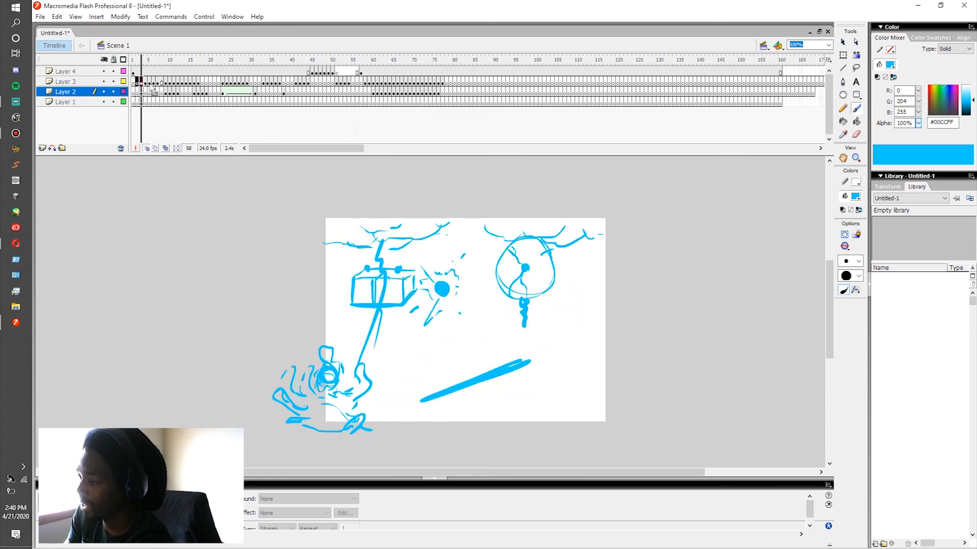
key(Return)
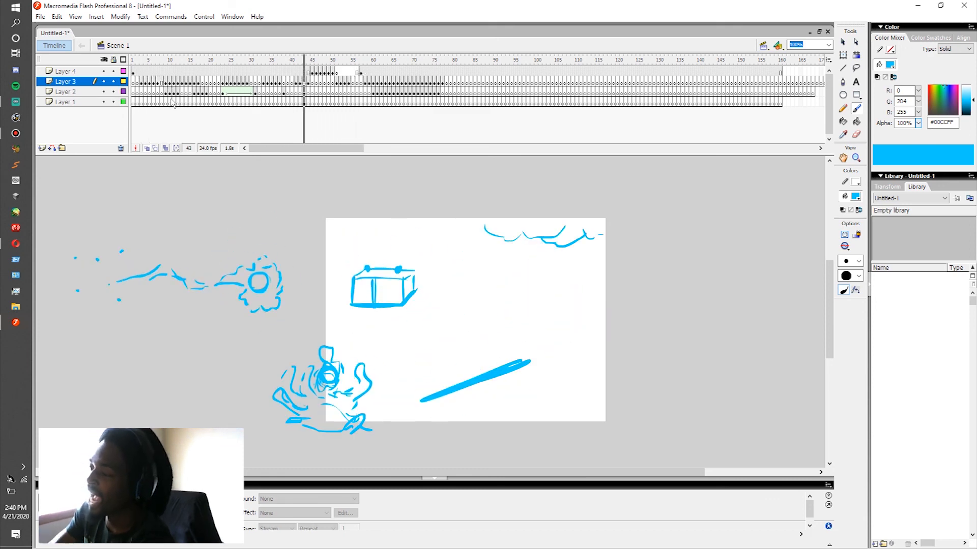
key(Return)
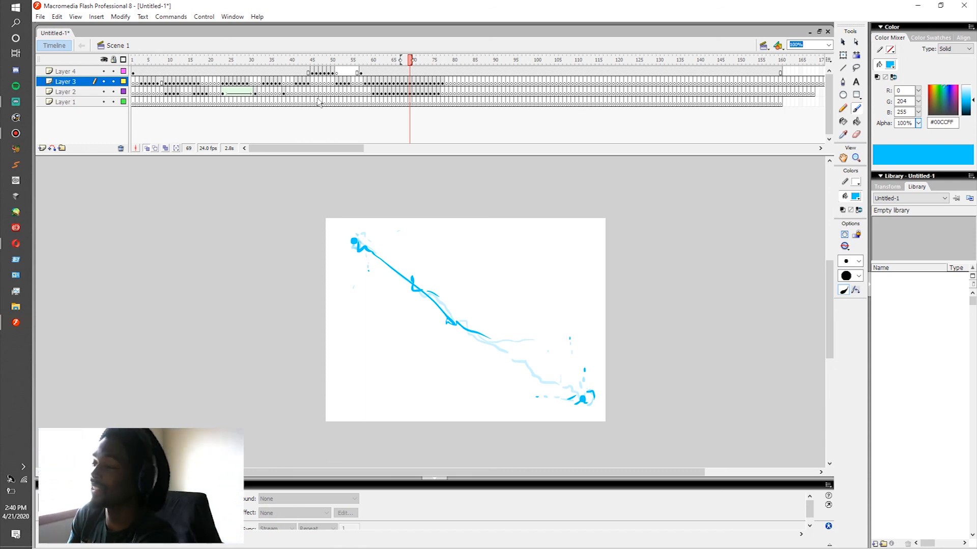
click(255, 93)
key(Return)
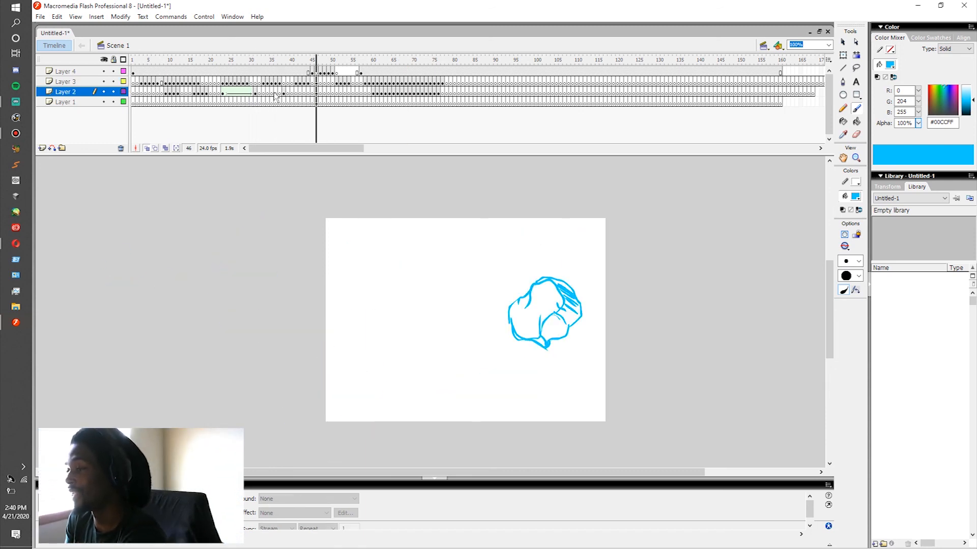
click(146, 82)
key(Return)
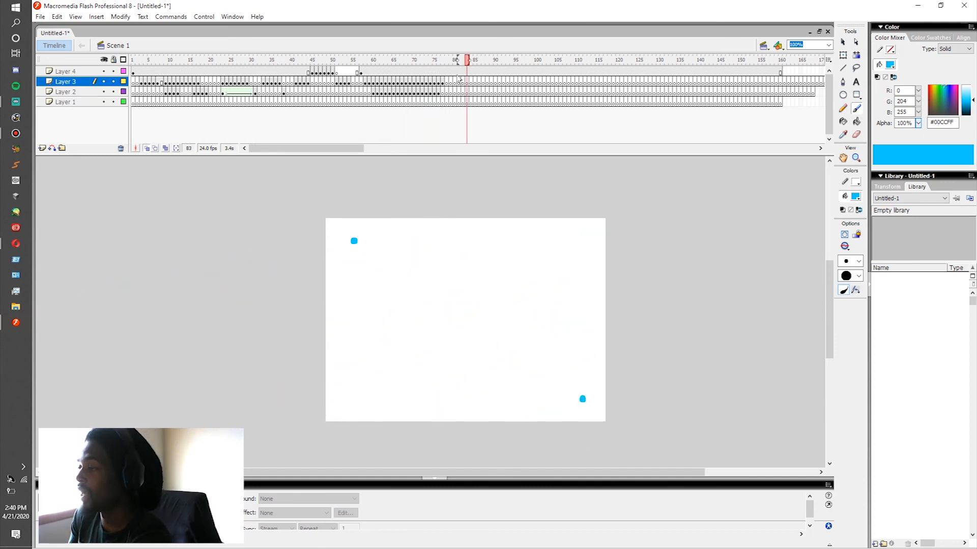
Step: End the two dots on Layer 4 after frame 79 with a blank keyframe at frame 80
click(451, 72)
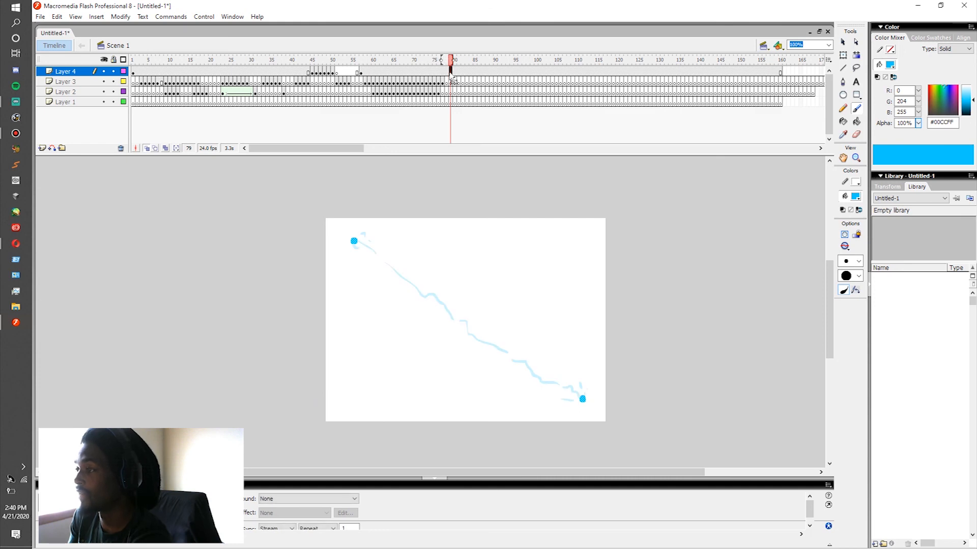
click(454, 72)
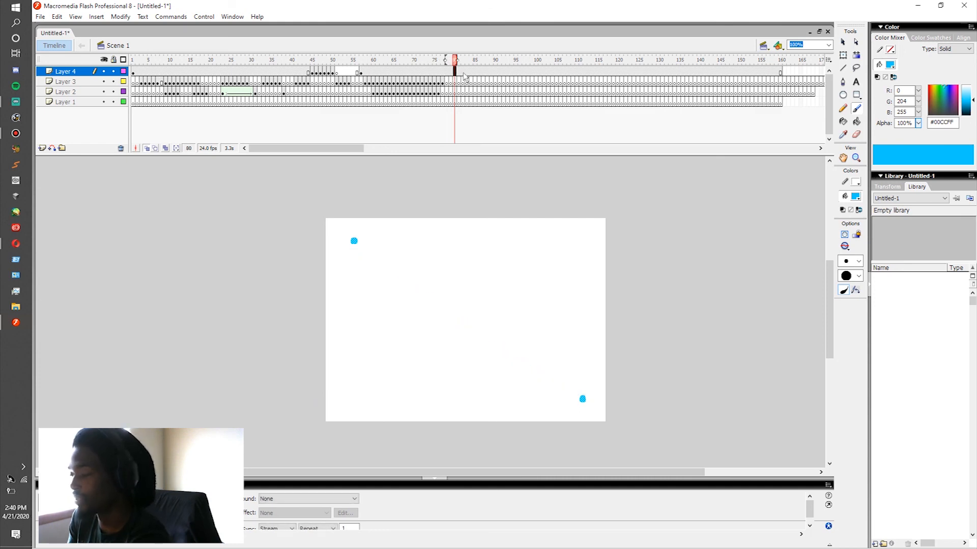
key(Delete)
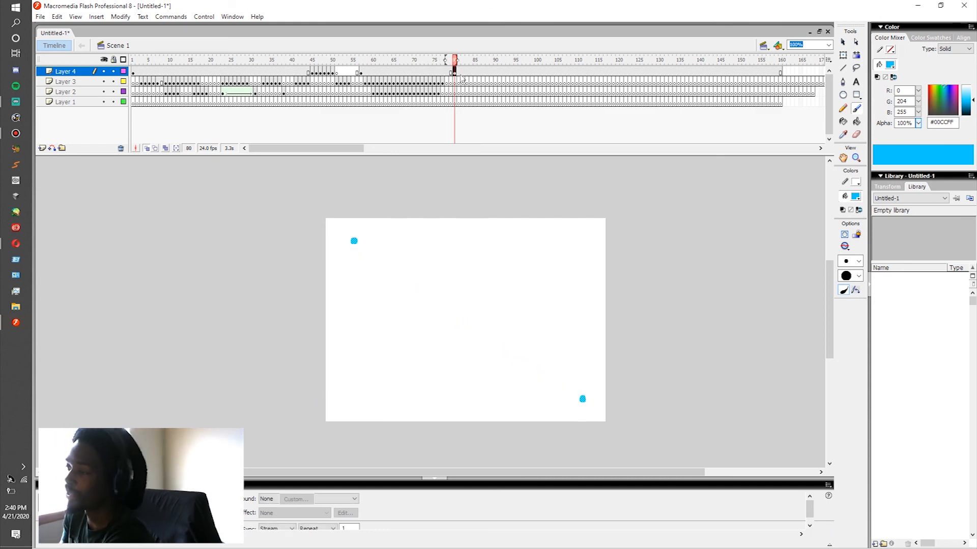
Step: Remove all frames after frame 160 on all four layers so that they end together
drag(786, 74, 824, 102)
right_click(715, 87)
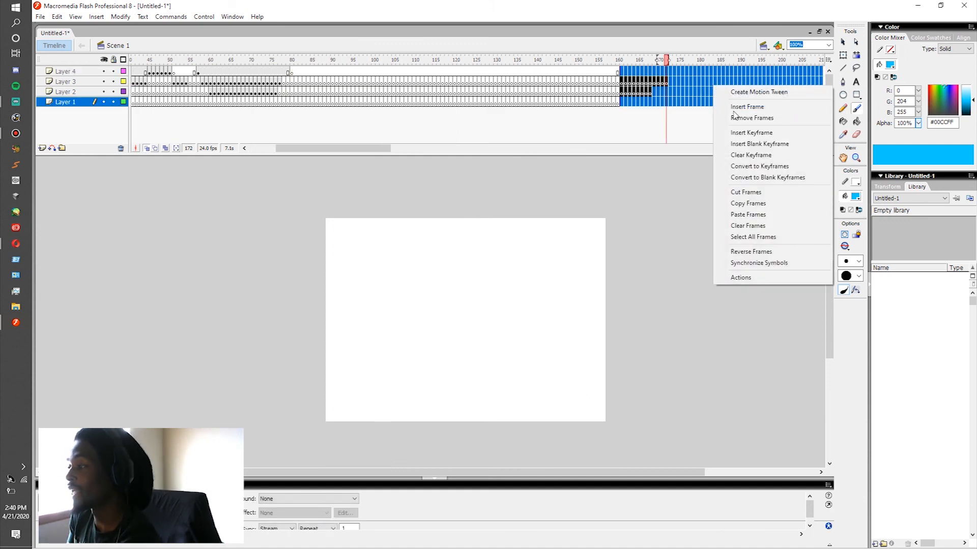
click(740, 117)
drag(361, 151, 334, 152)
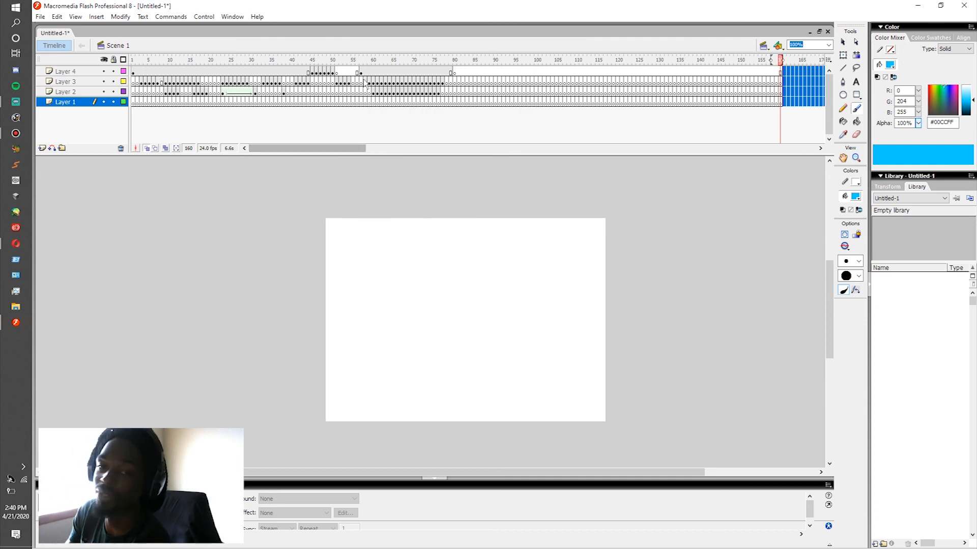
Step: Replay the lightning bolt section from about frame 55 to check the bolt and its sparks
click(353, 94)
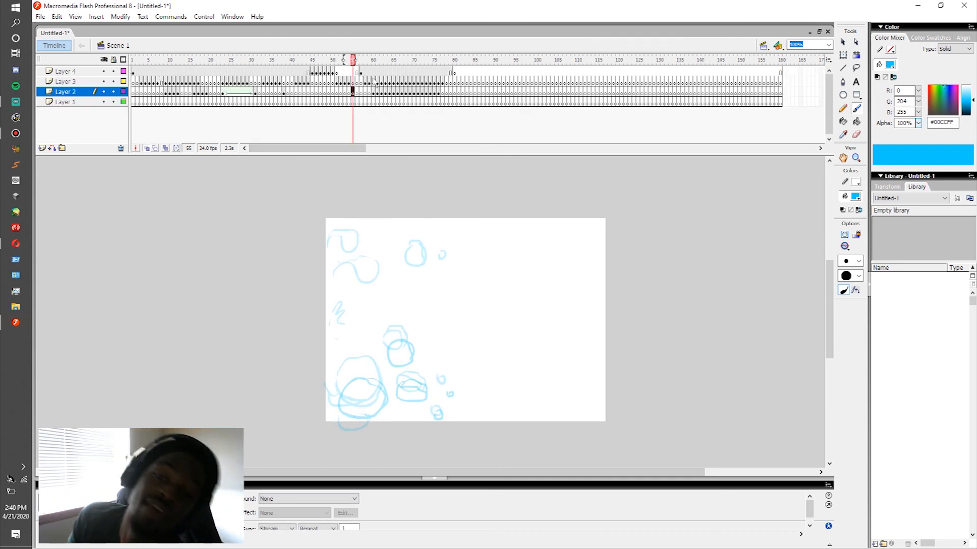
key(Return)
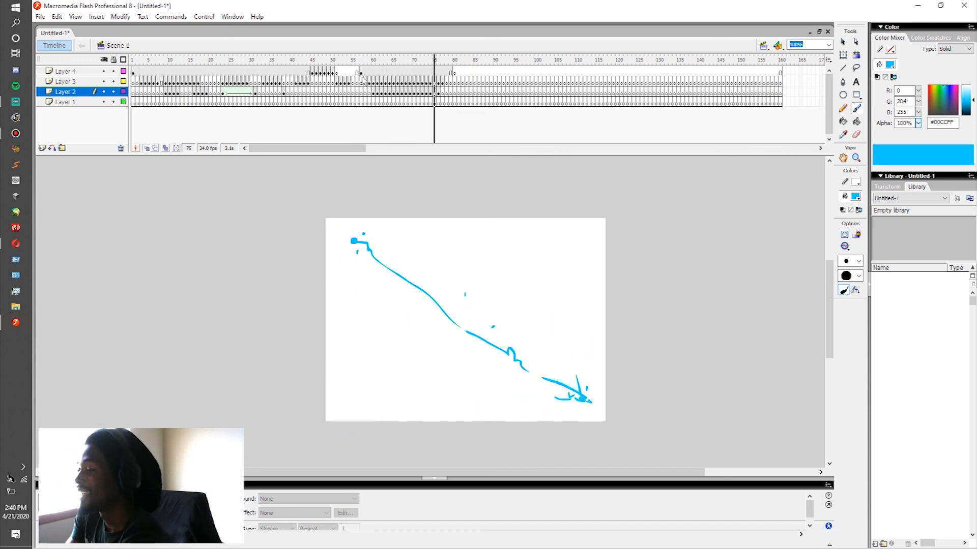
click(365, 73)
key(Return)
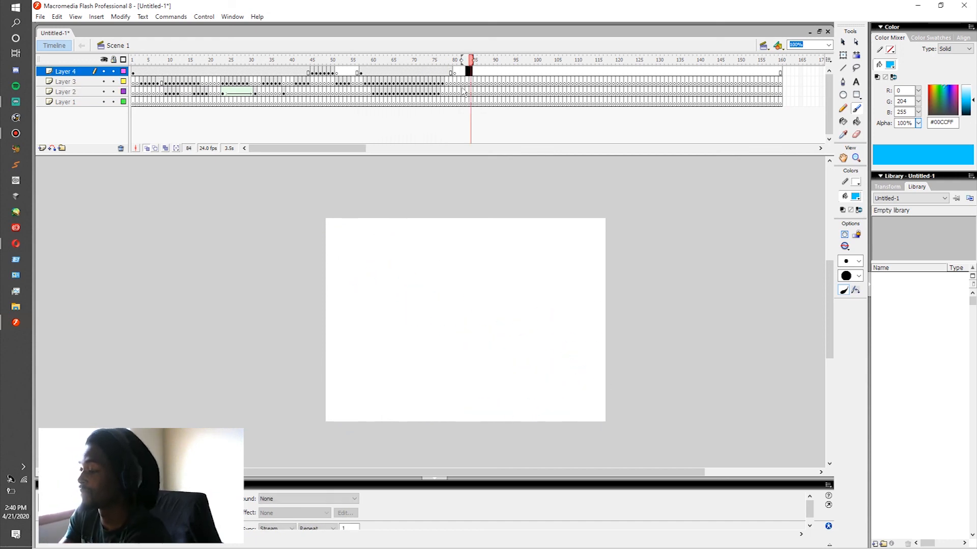
Step: At frame 83 on Layer 4, brush two large cartoon eyes with pupils and a small hatched nose beneath them
click(466, 72)
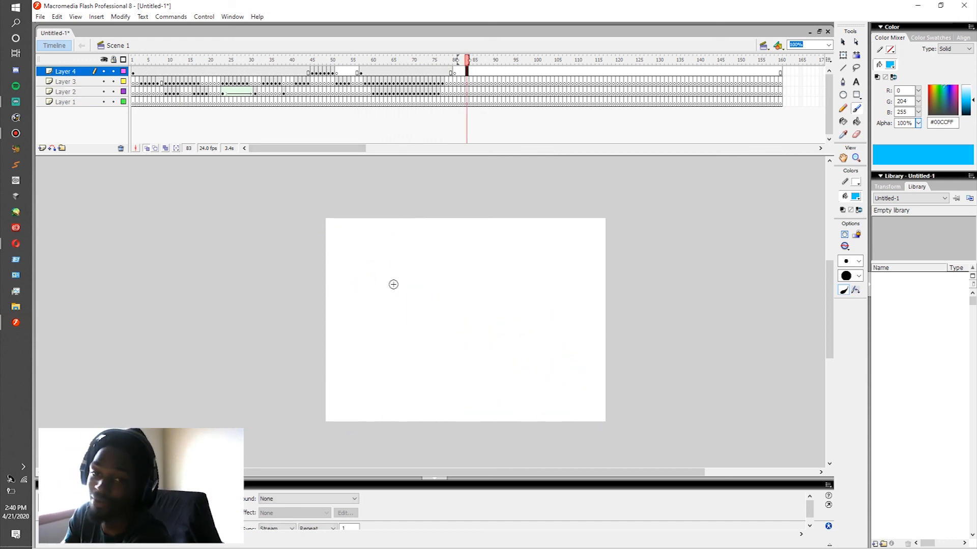
mouse_move(433, 291)
mouse_down()
mouse_move(417, 321)
mouse_move(453, 278)
mouse_move(489, 308)
mouse_move(437, 298)
mouse_move(456, 308)
mouse_up()
drag(460, 292, 452, 294)
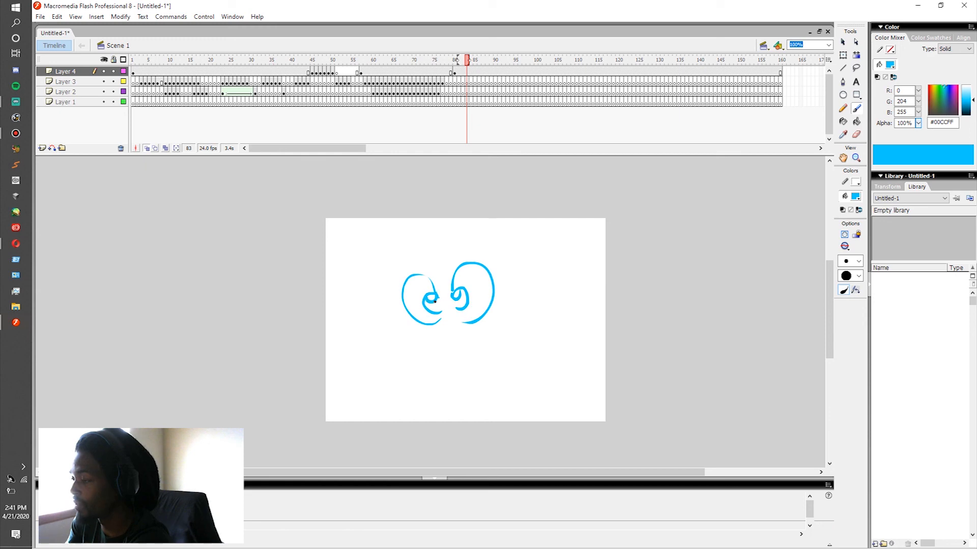
drag(441, 328, 467, 342)
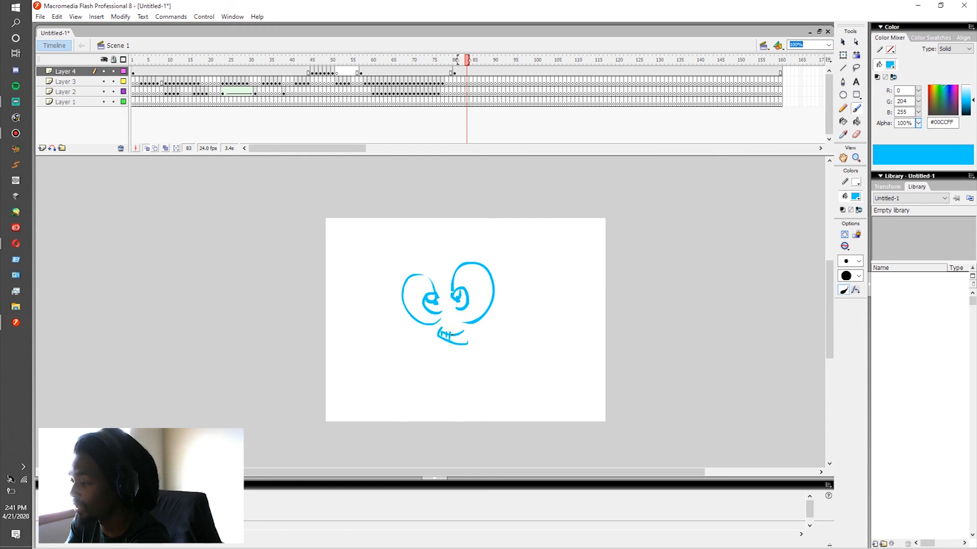
drag(464, 337, 470, 340)
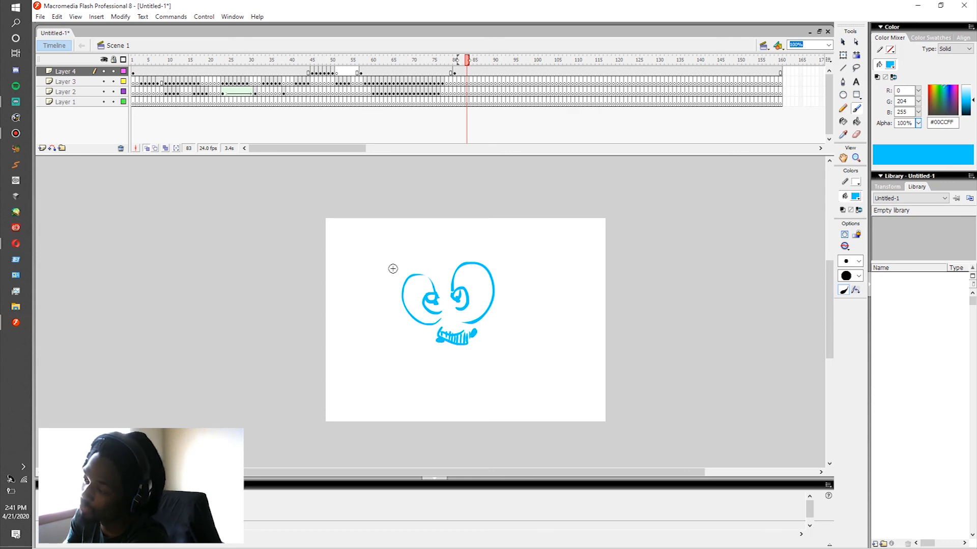
Step: Brush hatched eyebrows above both eyes and a small cheek mark beside each eye
drag(390, 267, 402, 254)
drag(467, 249, 464, 241)
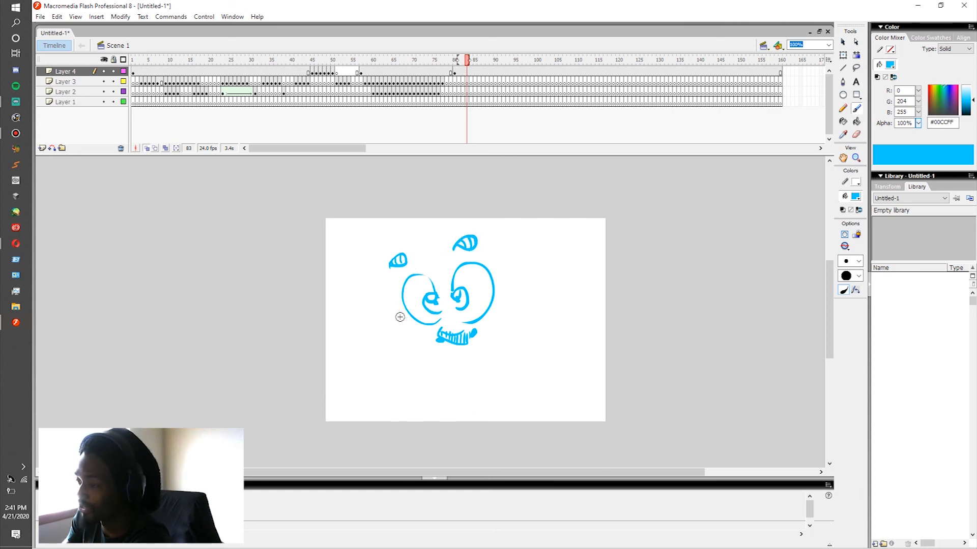
drag(495, 312, 496, 307)
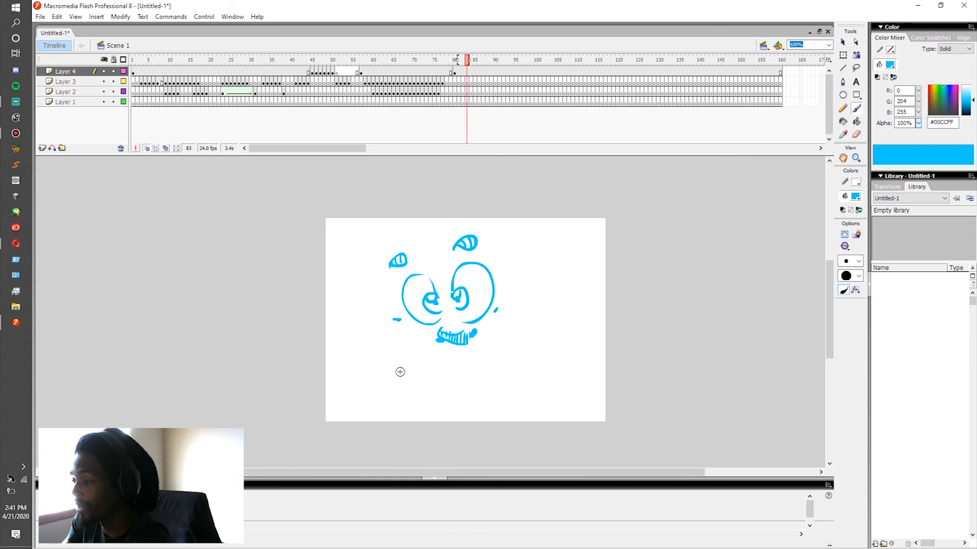
Step: Brush a wide, curved grin with tooth lines below the face's nose
drag(415, 348, 454, 357)
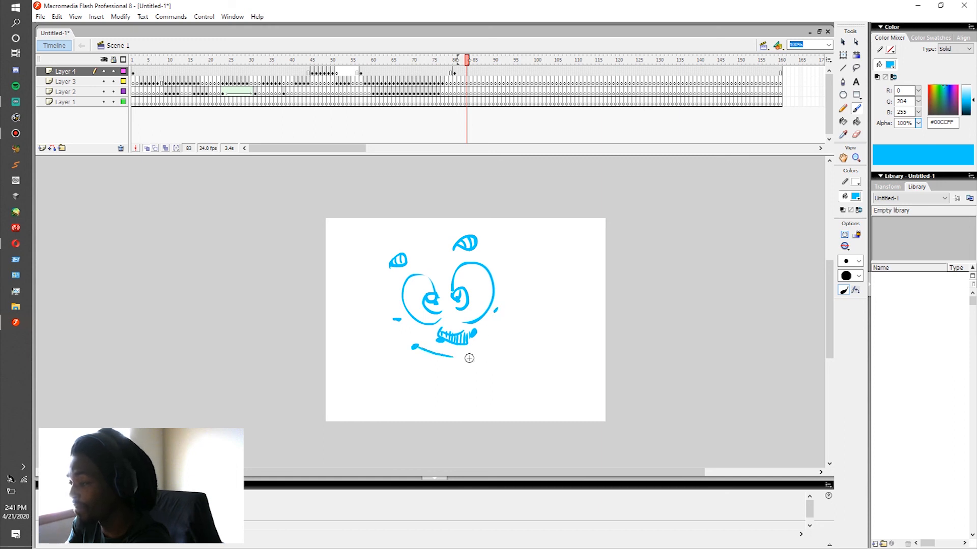
mouse_move(420, 349)
mouse_down()
mouse_move(442, 370)
mouse_move(497, 349)
mouse_up()
mouse_move(436, 354)
mouse_down()
mouse_move(456, 373)
mouse_move(499, 349)
mouse_move(431, 358)
mouse_up()
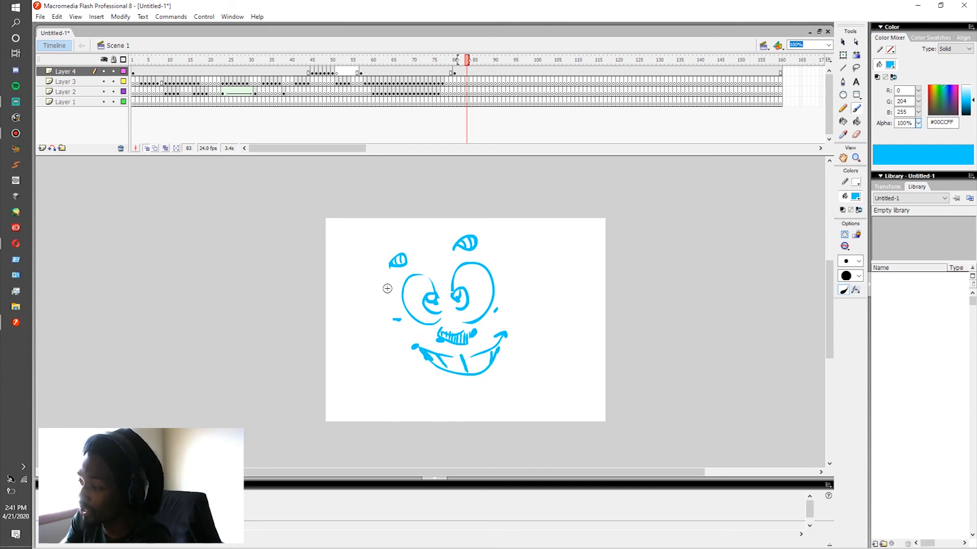
Step: Brush the sides of the face with an ear on each, and outline the rounded cheeks and chin around the grin
drag(379, 279, 398, 332)
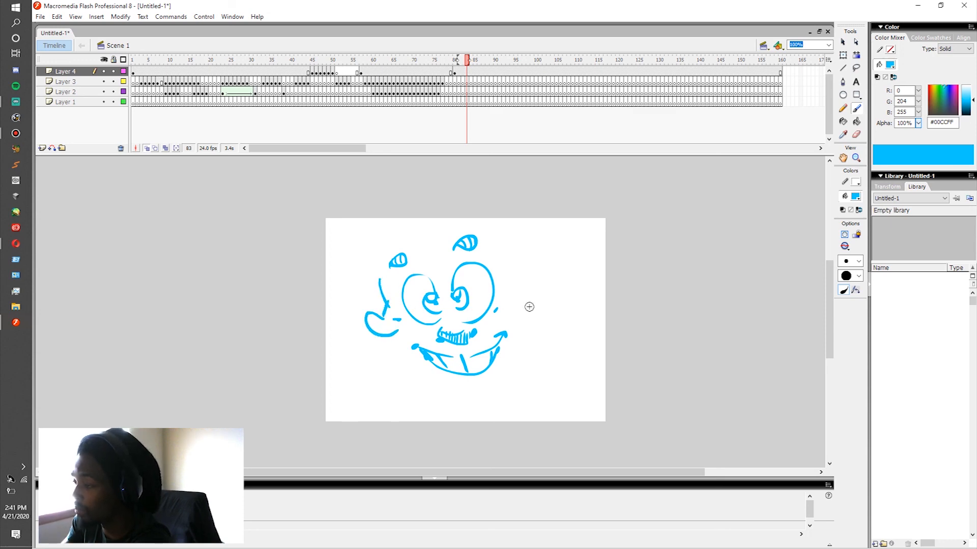
mouse_move(498, 260)
mouse_down()
mouse_move(502, 286)
mouse_move(522, 293)
mouse_up()
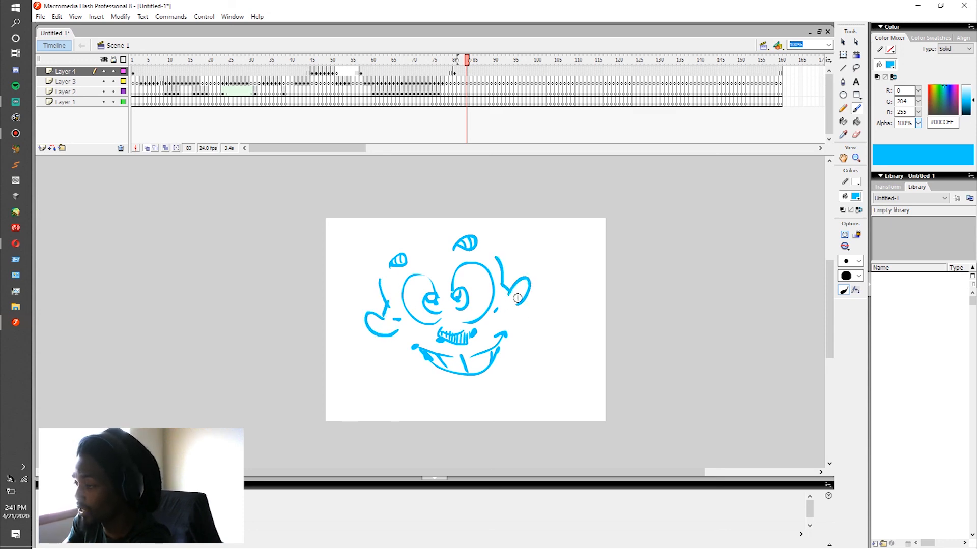
drag(393, 337, 429, 374)
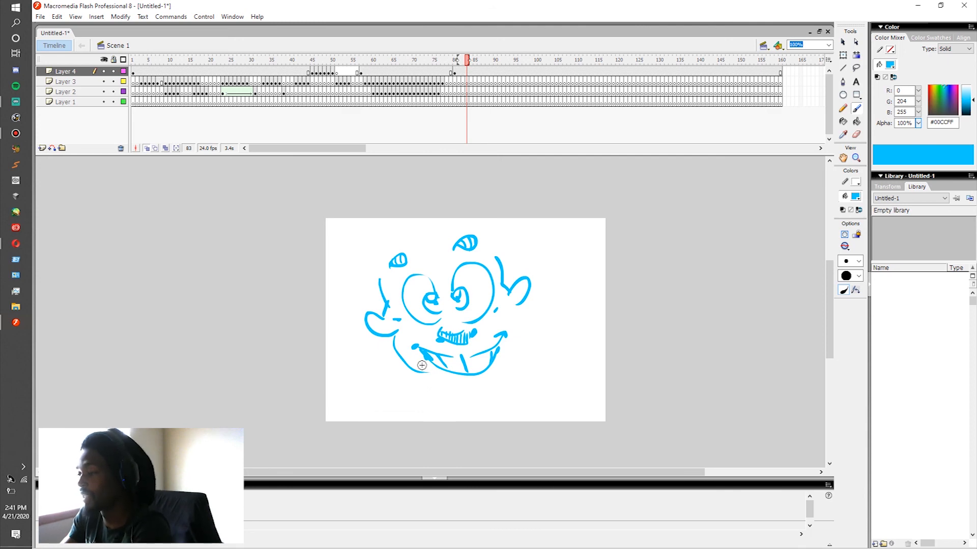
key(ctrl+z)
drag(396, 335, 433, 385)
drag(518, 303, 541, 324)
drag(518, 357, 540, 325)
drag(435, 386, 511, 378)
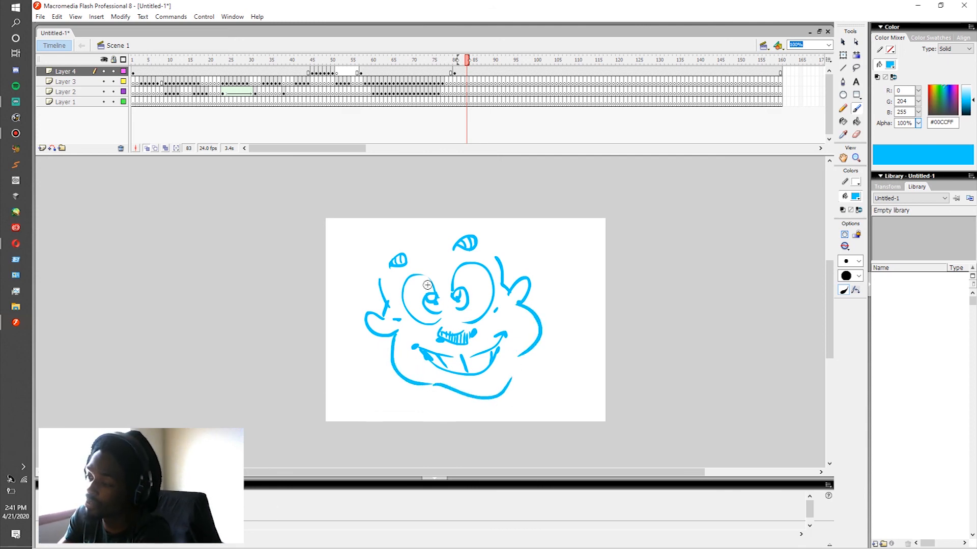
Step: Brush a huge rounded hair outline around the head, a brow line between the eyebrows, and a raised hand beside the chin
mouse_move(300, 310)
mouse_down()
mouse_move(289, 214)
mouse_move(406, 162)
mouse_move(525, 190)
mouse_move(556, 260)
mouse_move(537, 313)
mouse_up()
drag(426, 261, 450, 247)
mouse_move(556, 359)
mouse_down()
mouse_move(591, 344)
mouse_move(568, 364)
mouse_move(584, 360)
mouse_move(585, 379)
mouse_move(558, 373)
mouse_move(560, 360)
mouse_move(592, 374)
mouse_up()
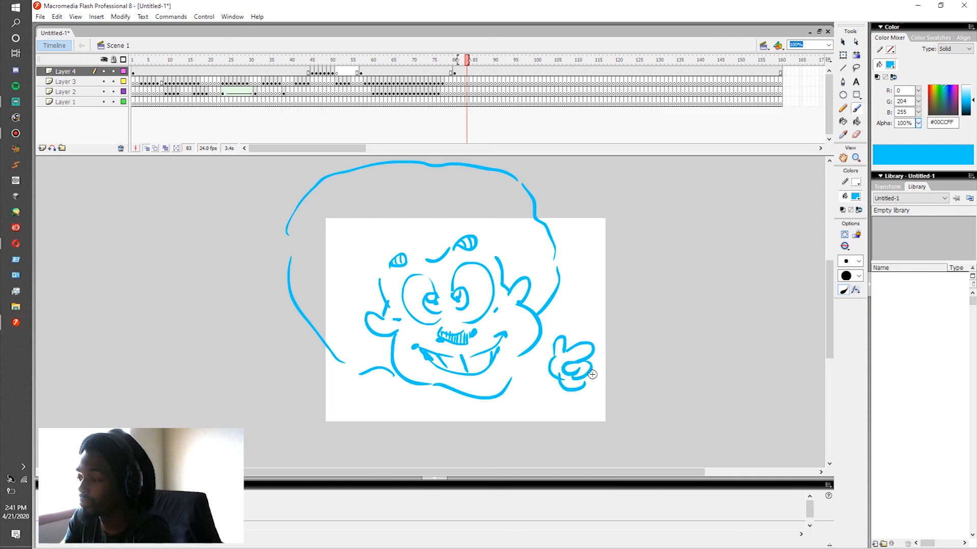